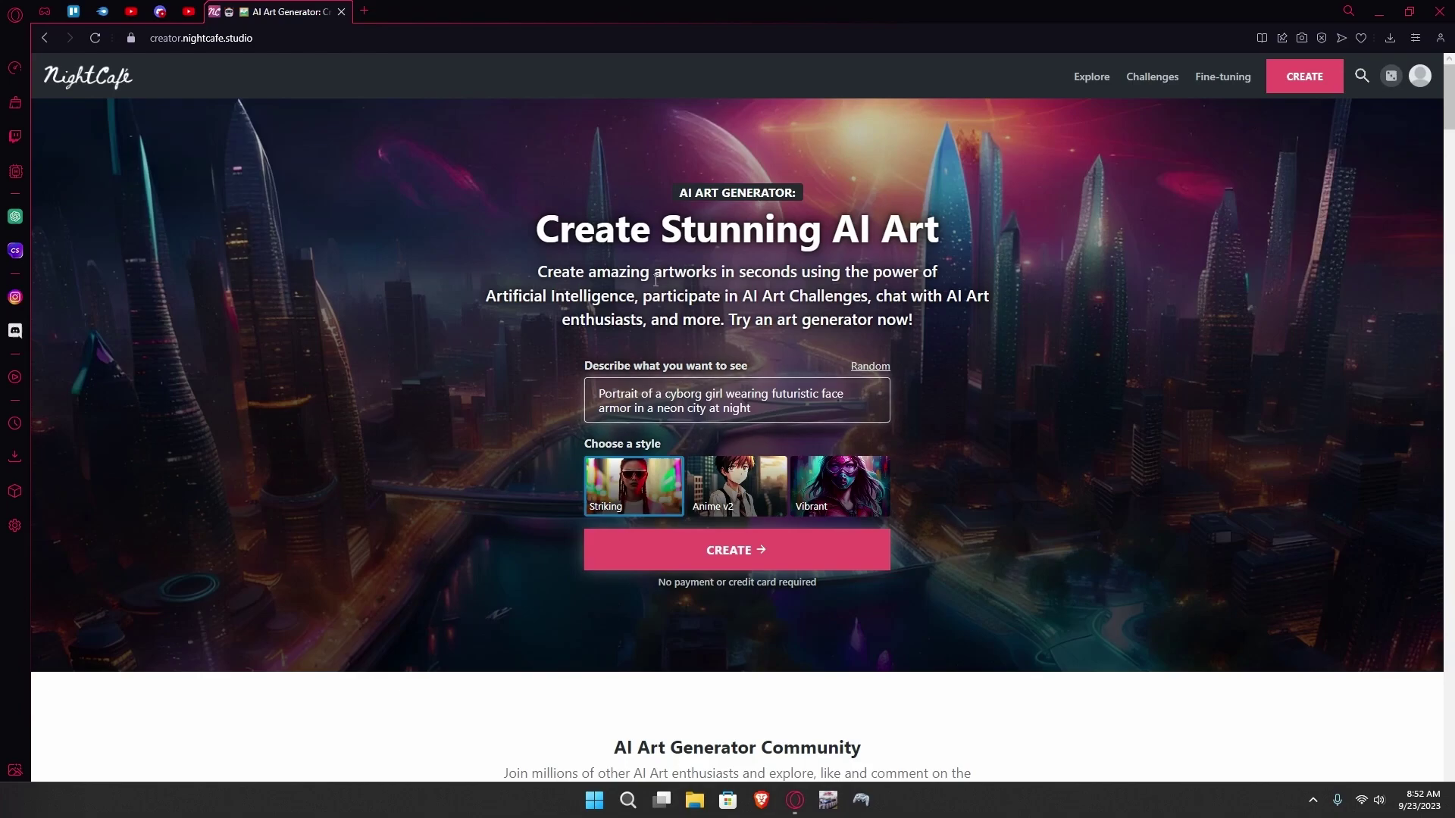
# Step: Scroll the landing page, enter the creation studio and dismiss the Welcome tour popup
pyautogui.scroll(-1, 682, 288)
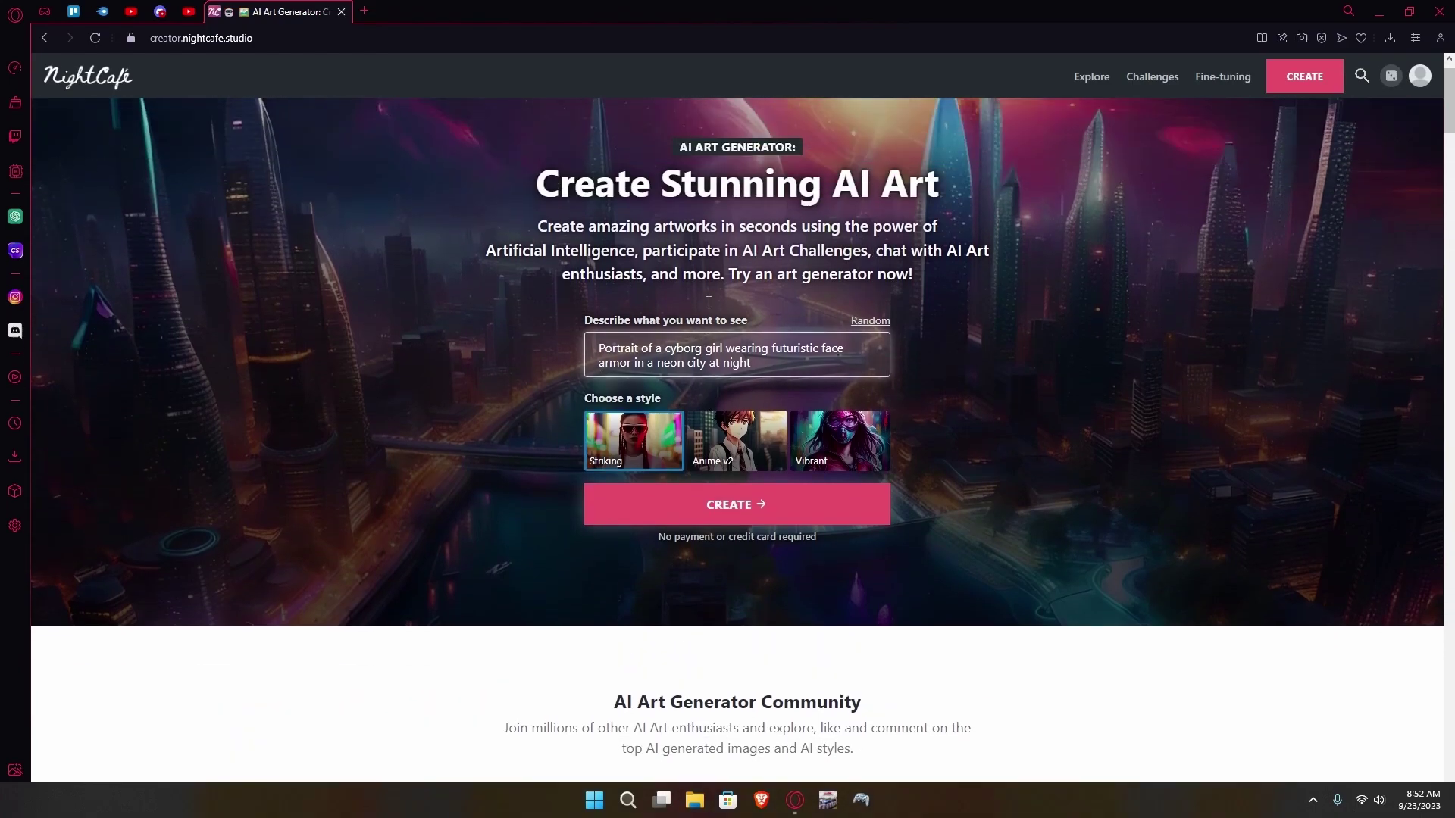
pyautogui.scroll(1, 709, 302)
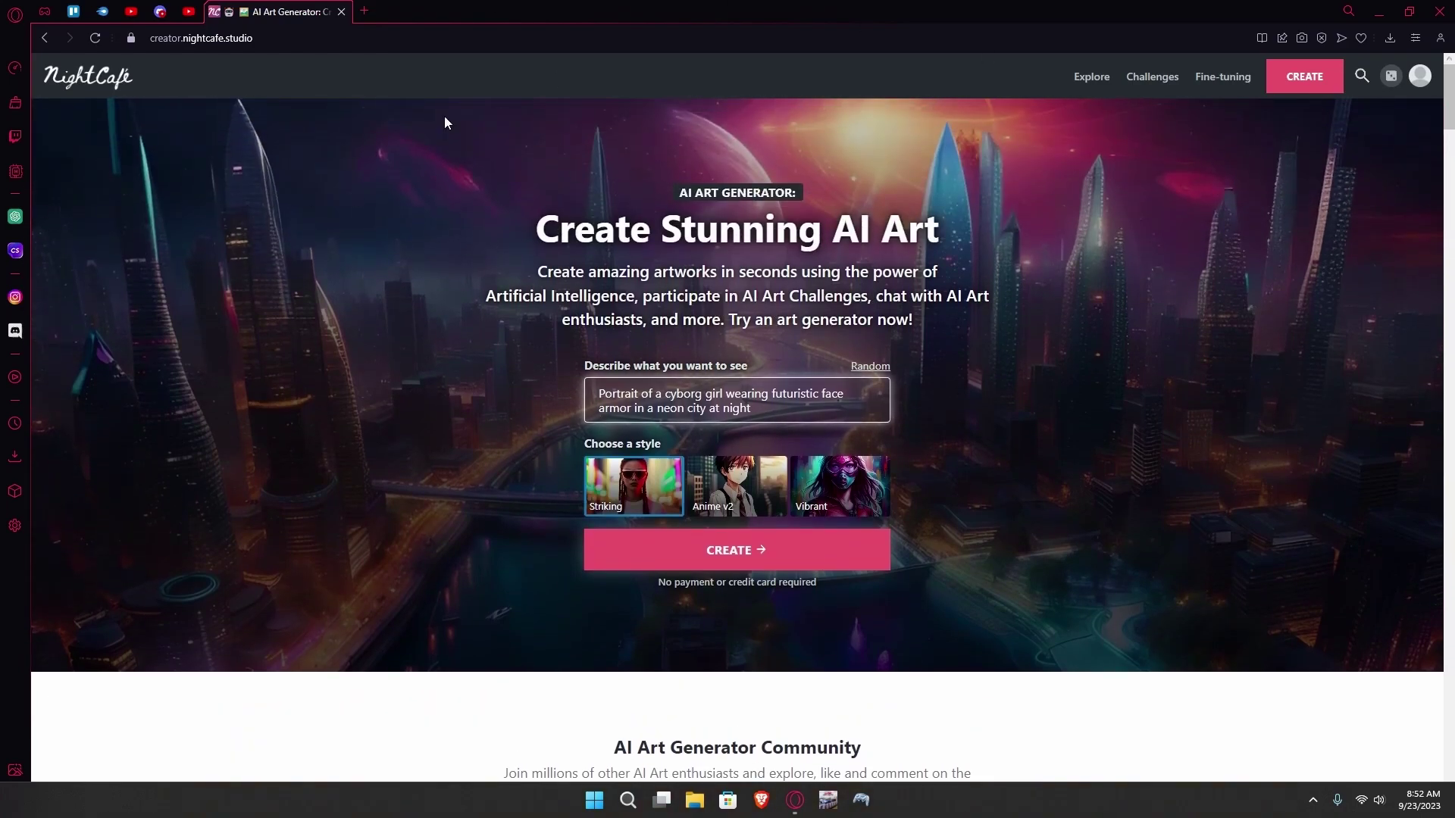
pyautogui.scroll(-1, 1053, 529)
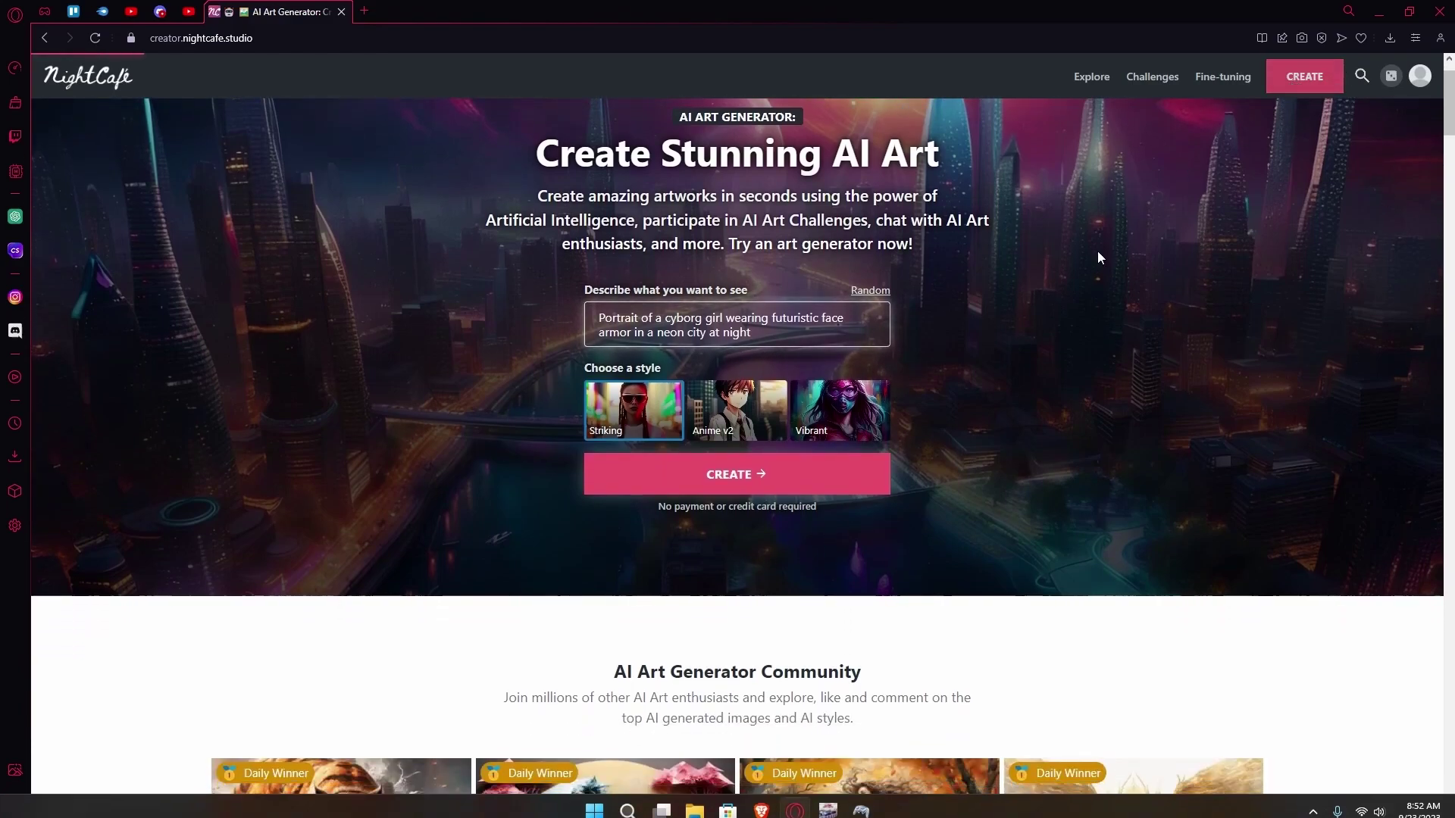
pyautogui.click(704, 475)
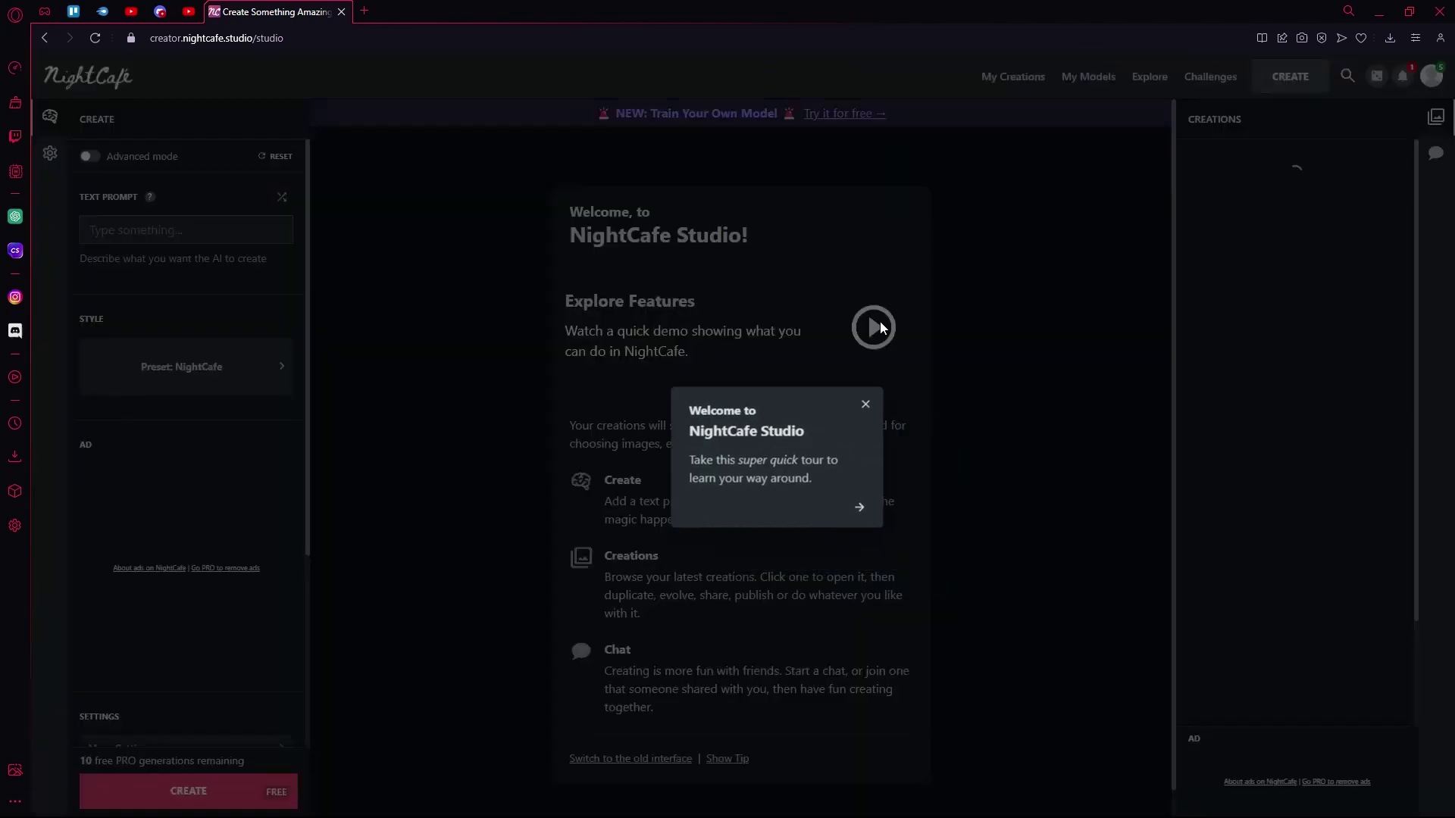
pyautogui.click(831, 382)
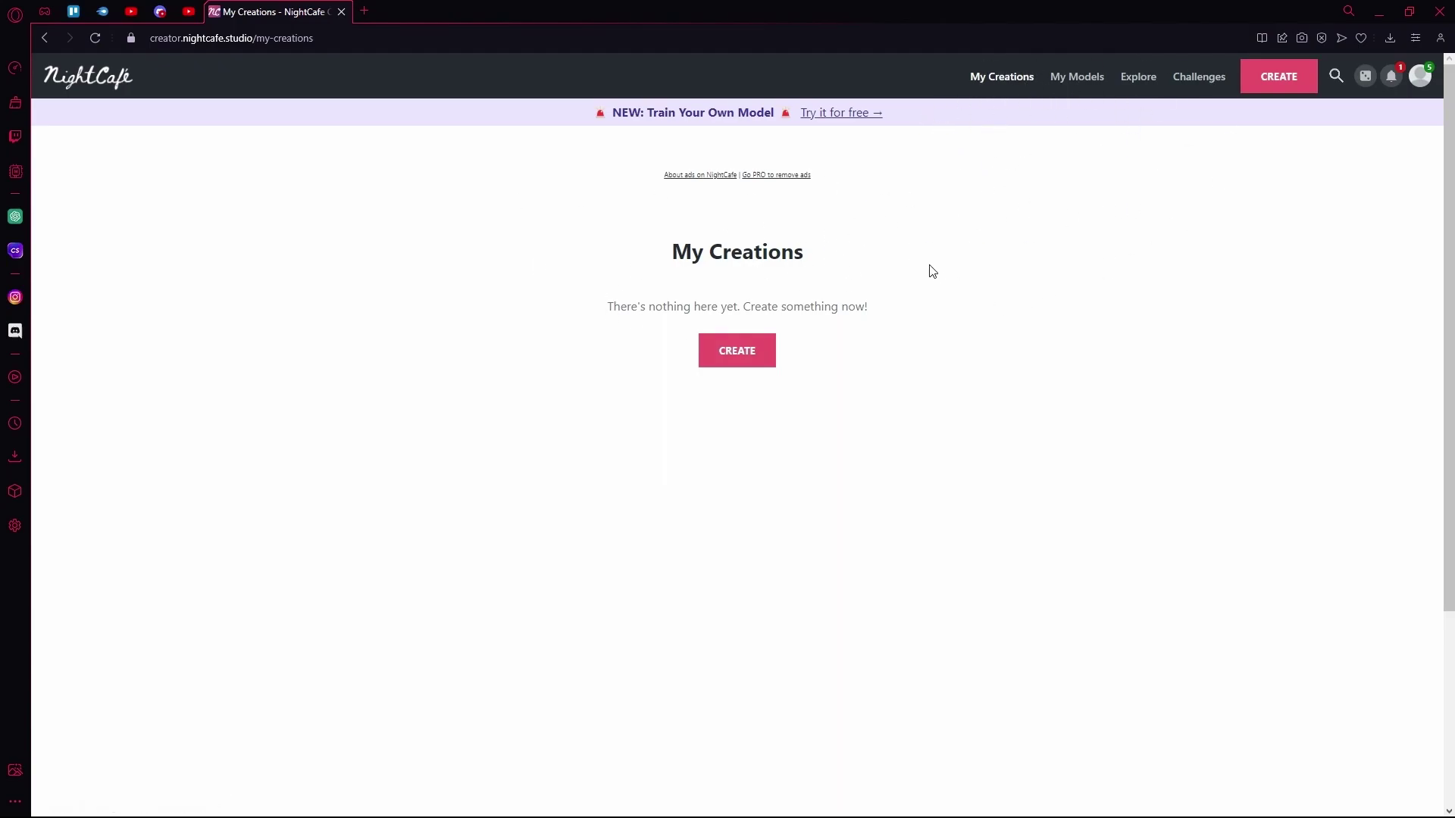
# Step: Open the My Models page and scroll through its contents
pyautogui.moveTo(866, 305); pyautogui.dragTo(664, 307)
pyautogui.click(853, 294)
pyautogui.click(1083, 77)
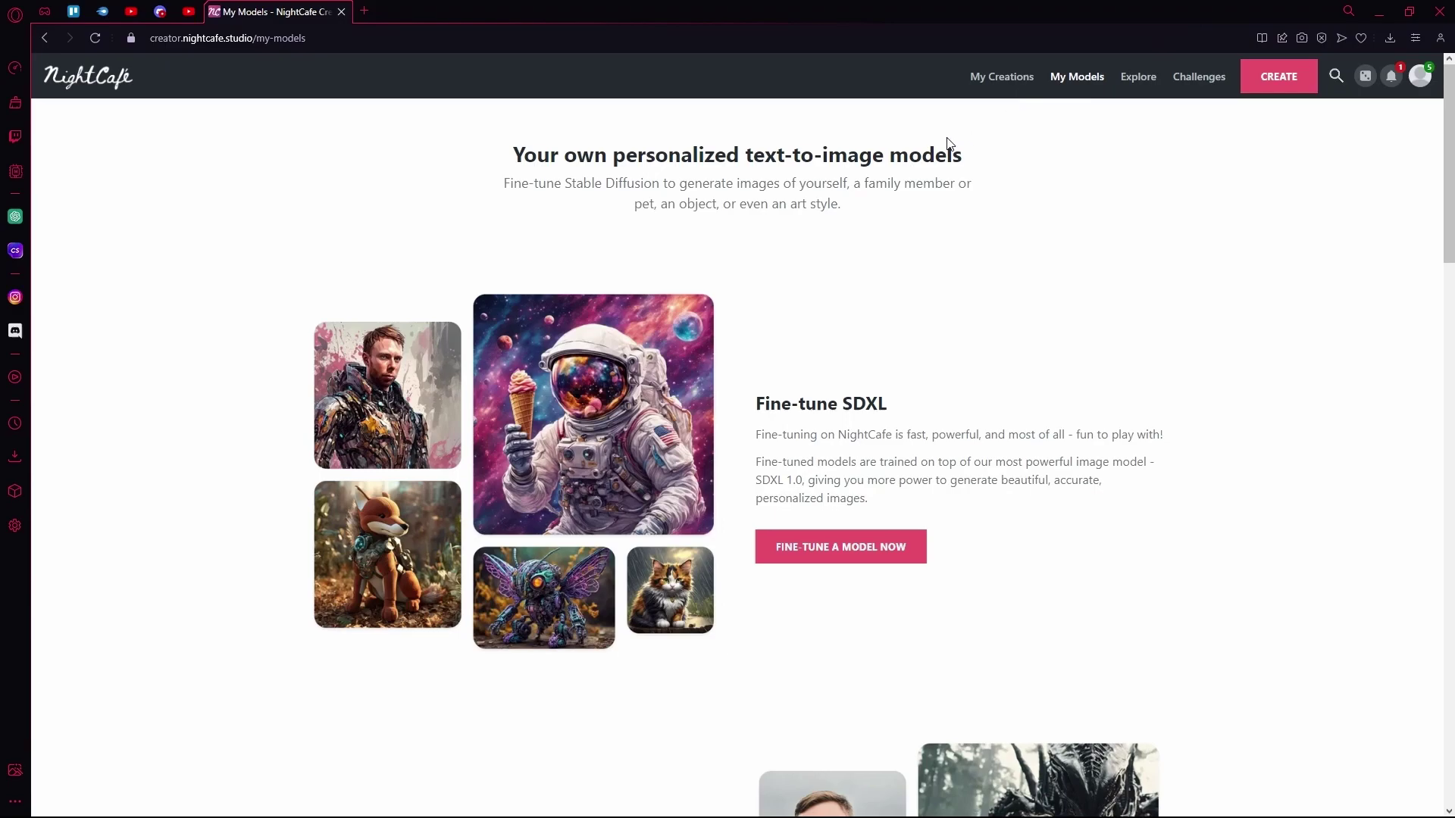
pyautogui.scroll(-8, 860, 228)
pyautogui.scroll(-5, 818, 379)
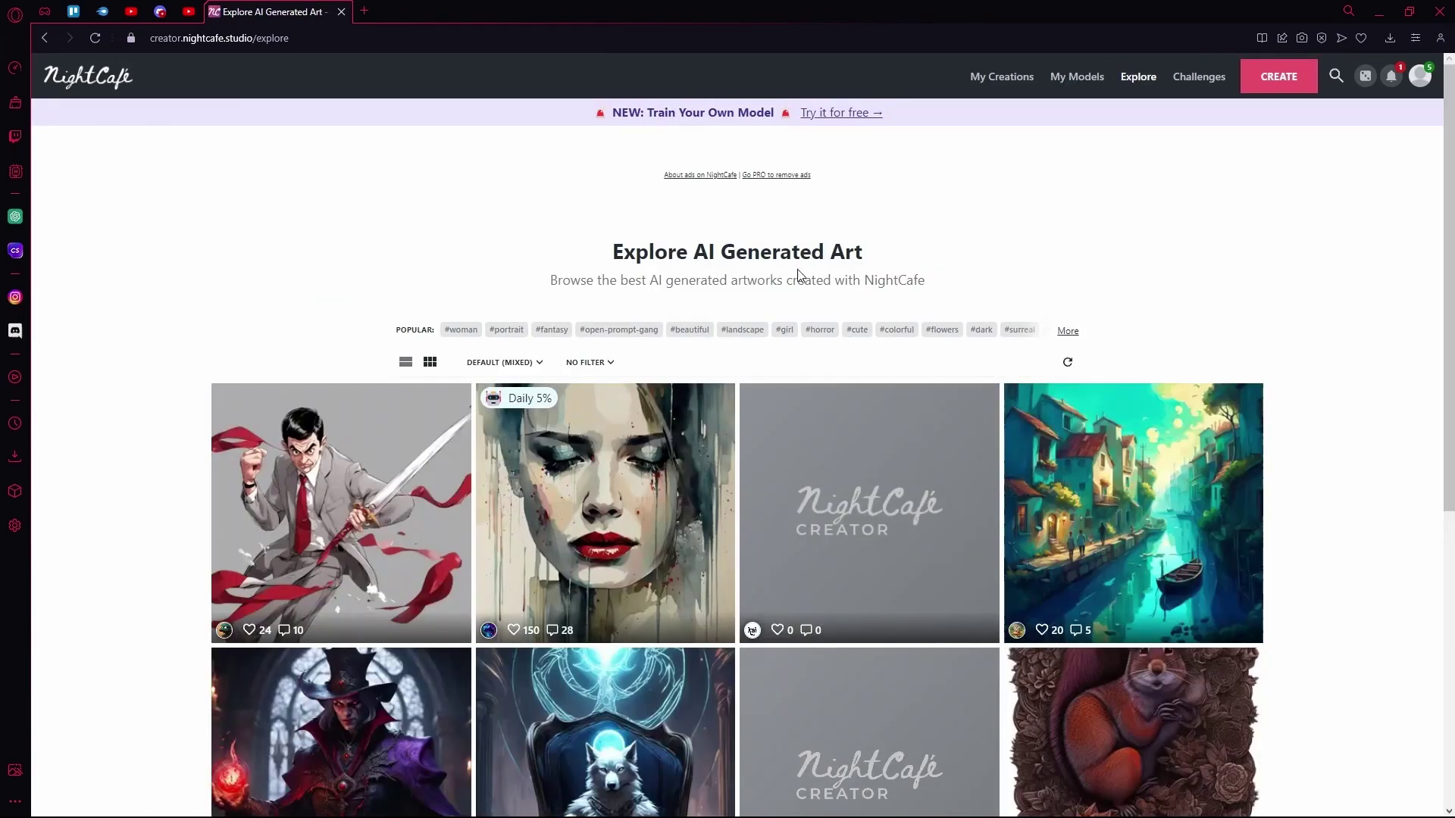
pyautogui.scroll(-8, 738, 434)
pyautogui.scroll(-7, 960, 195)
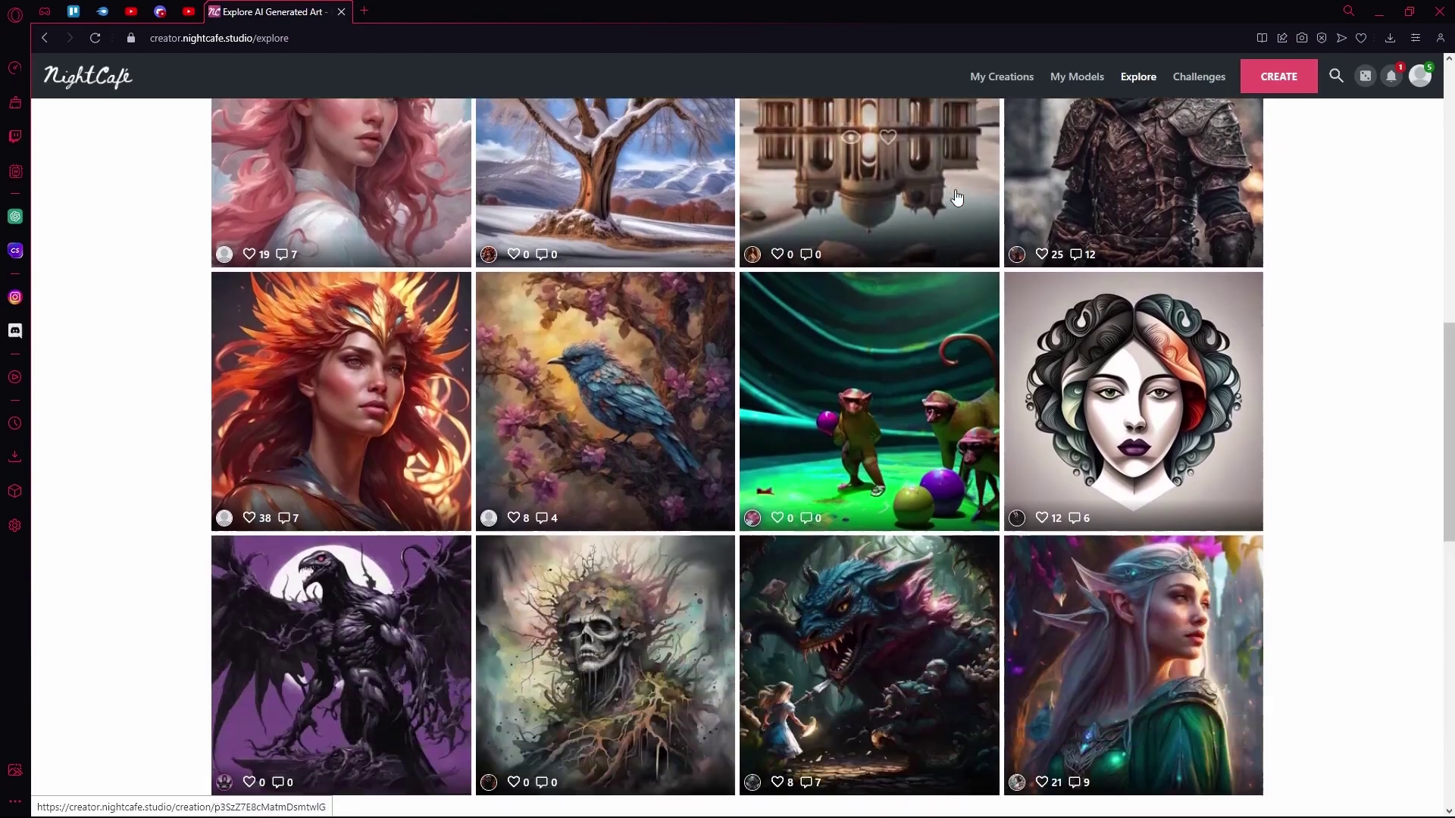
pyautogui.scroll(15, 834, 167)
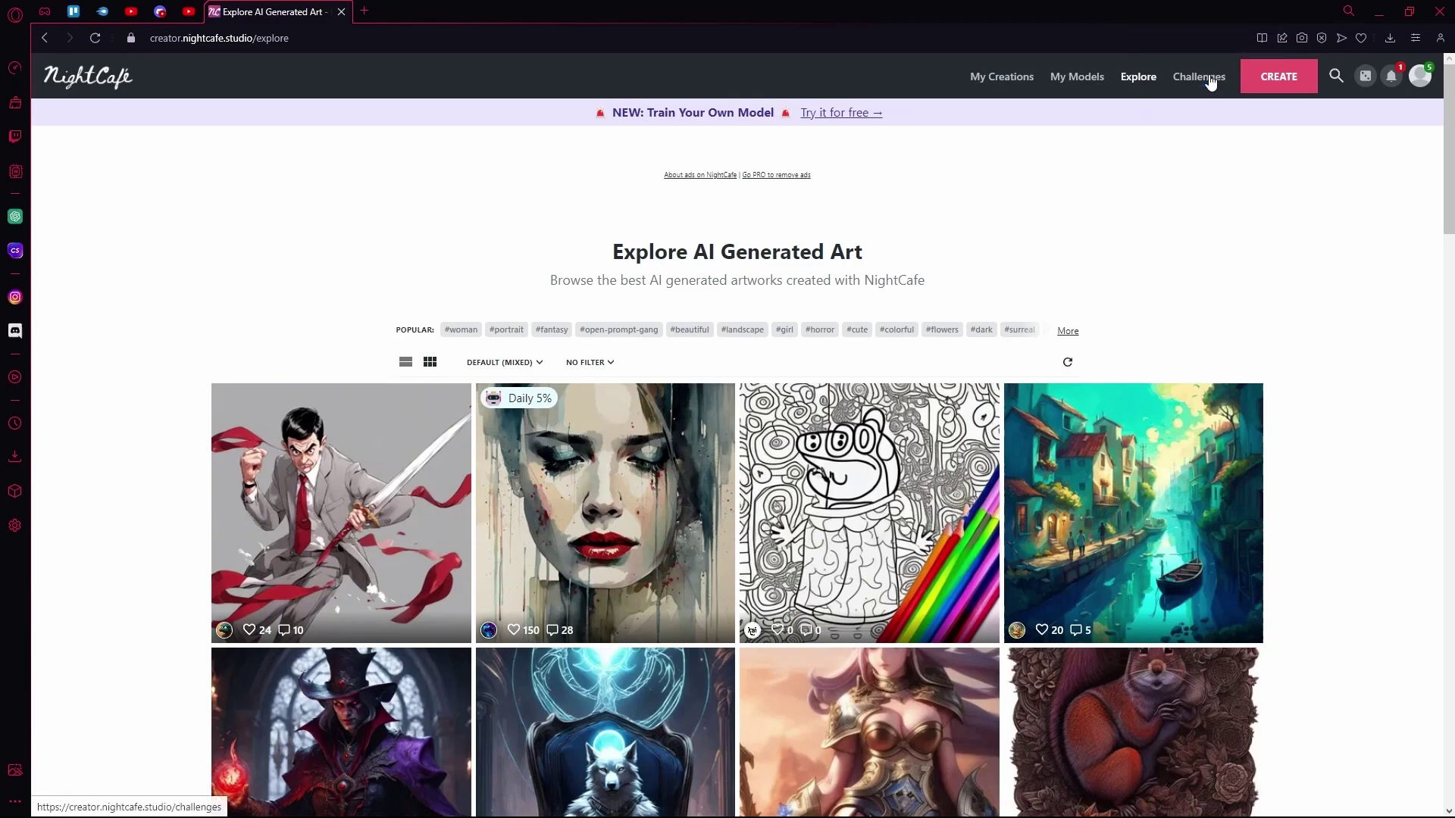
# Step: Open Daily Challenges, then briefly check the site search and the My Games dialog
pyautogui.click(1199, 77)
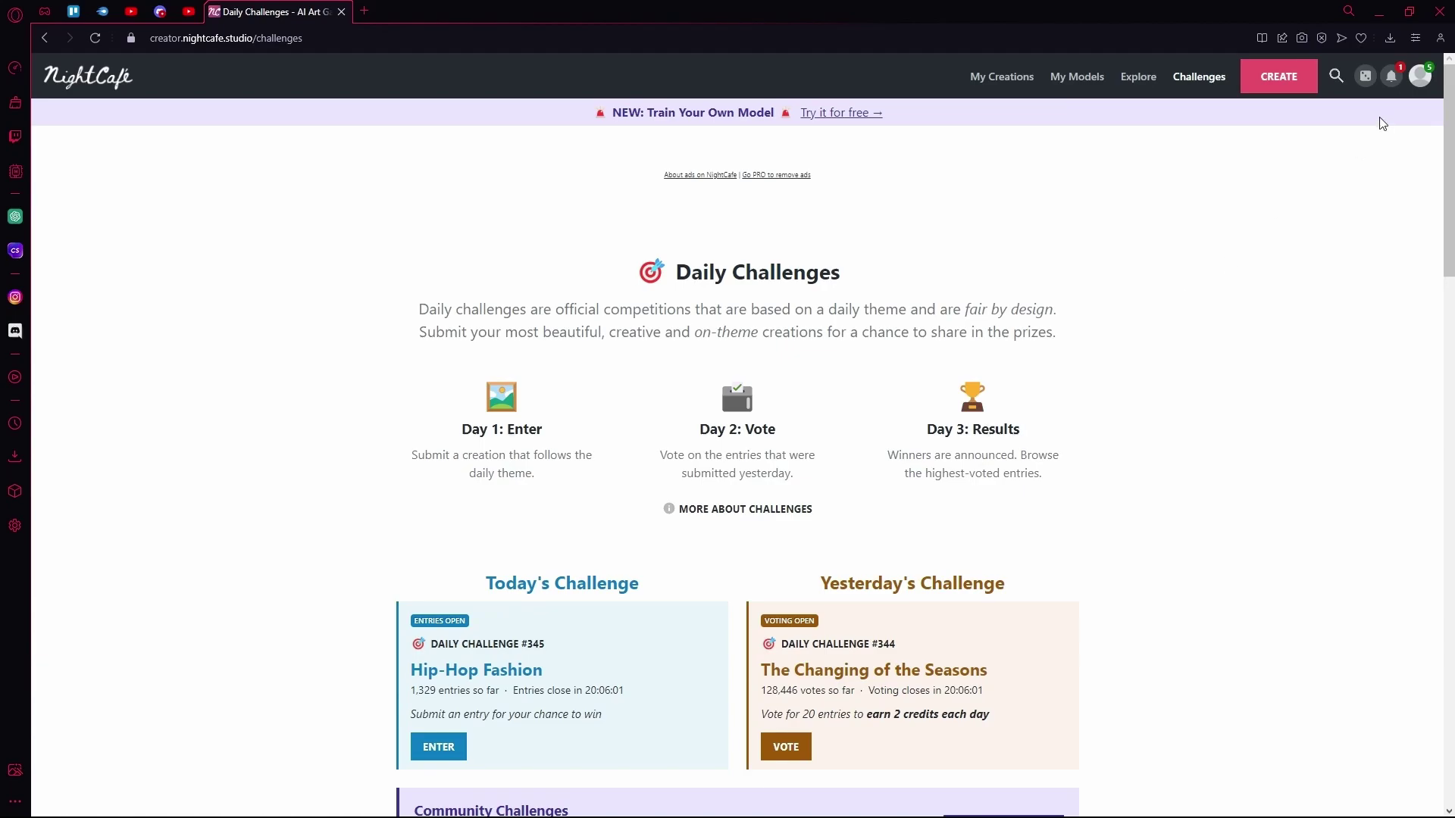
pyautogui.click(1336, 75)
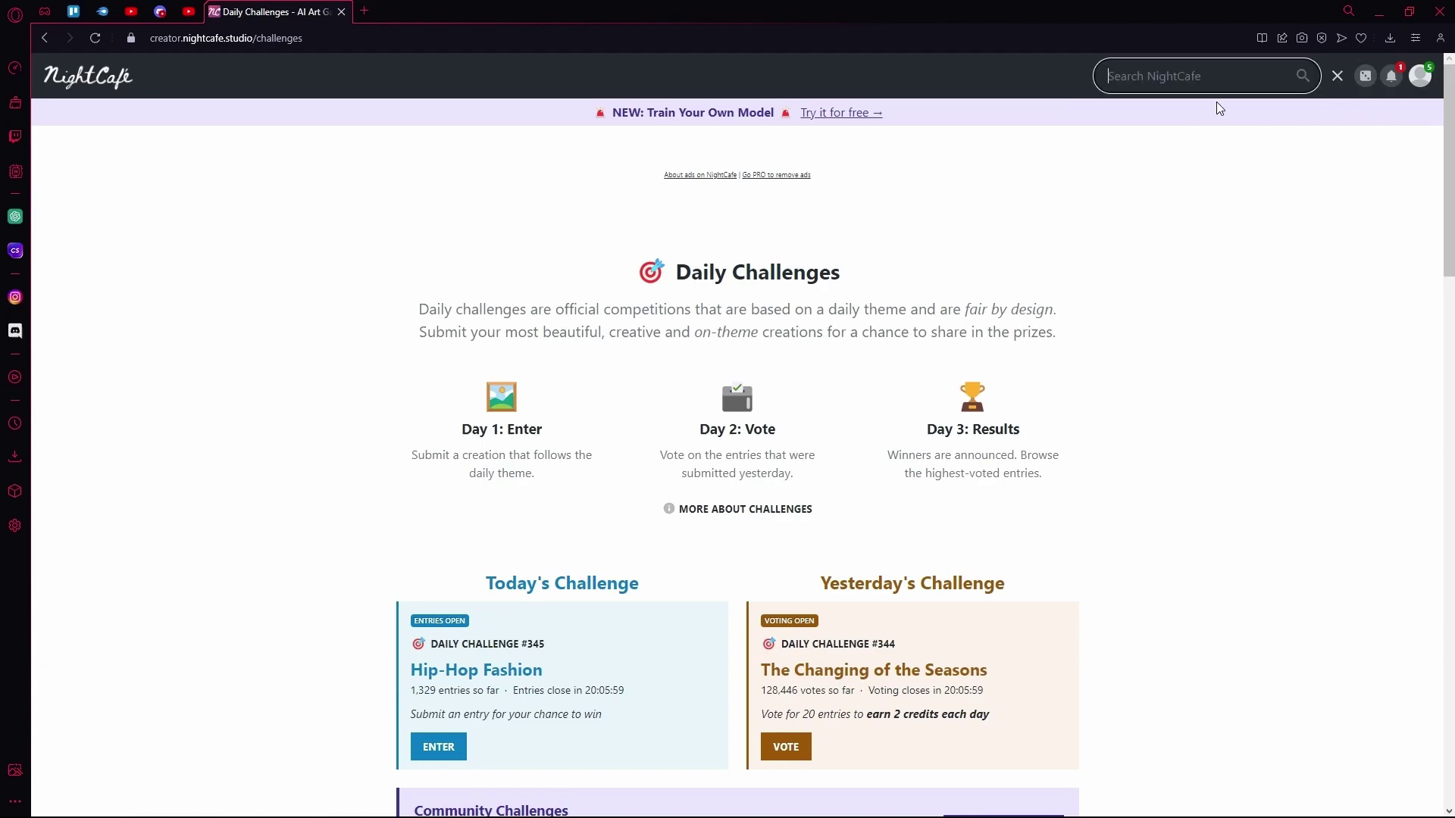
pyautogui.click(1338, 78)
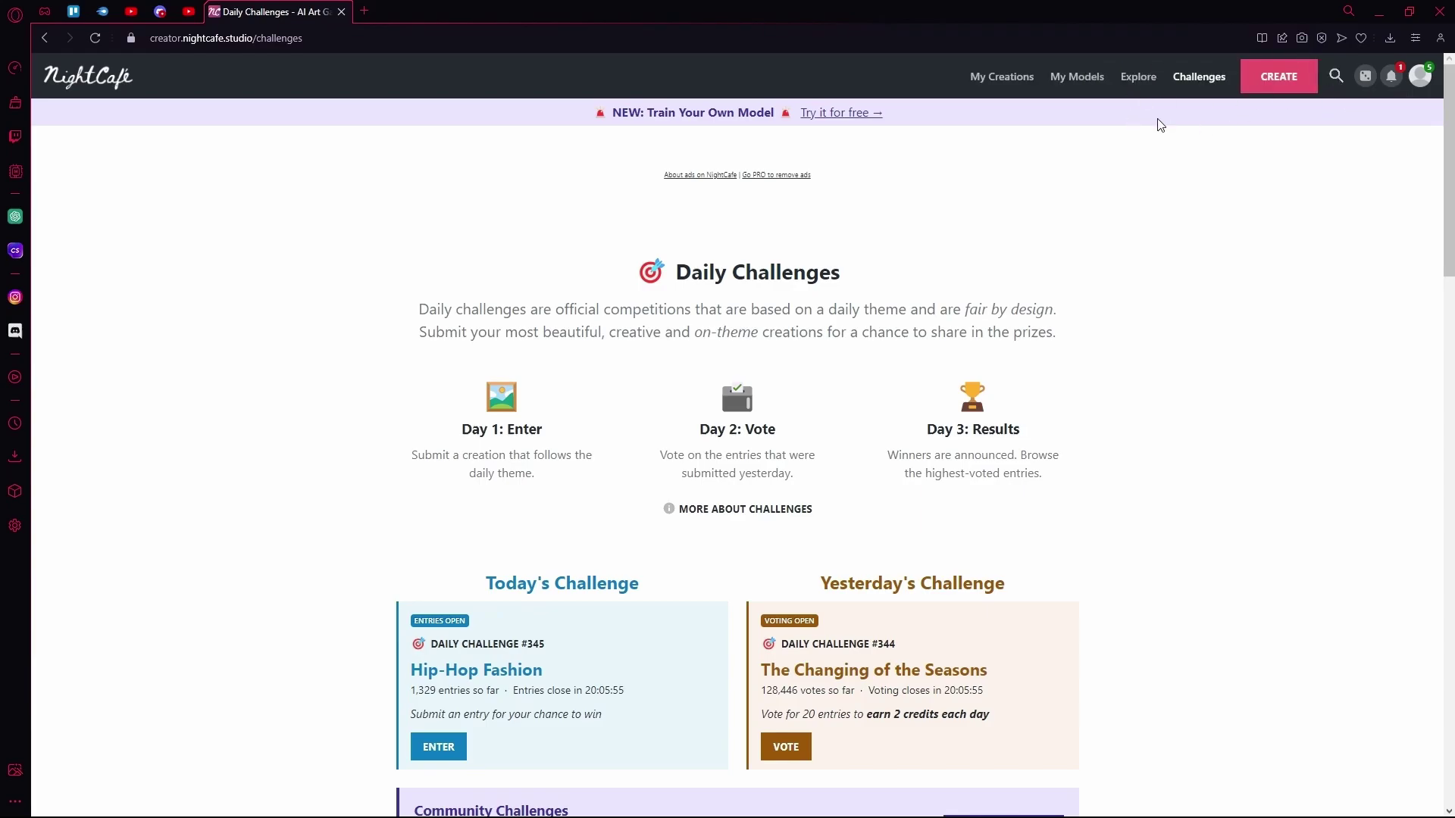
pyautogui.click(1366, 78)
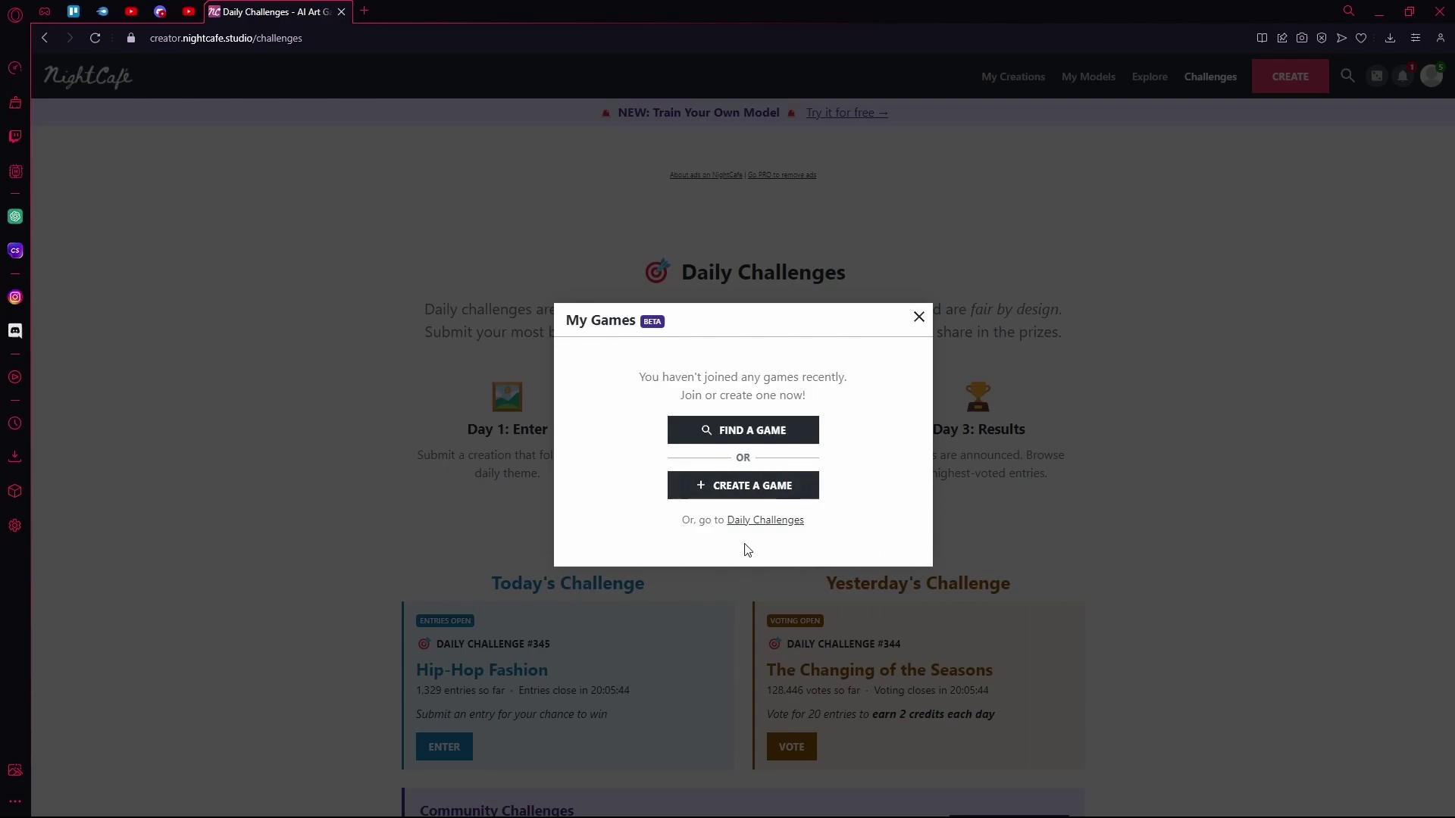
pyautogui.click(920, 317)
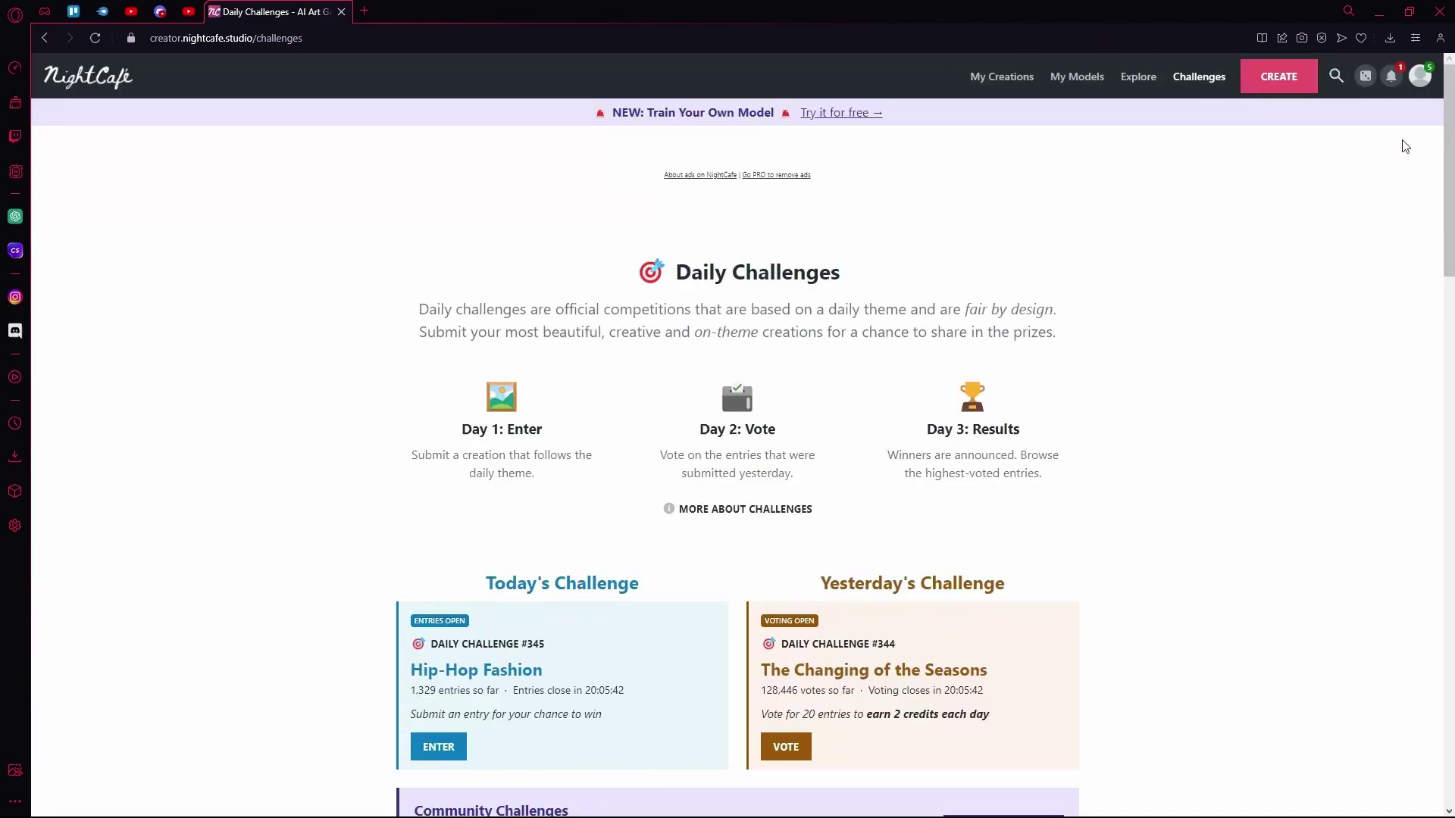
# Step: Look over the notifications Inbox and its daily credits message, then close it
pyautogui.click(1398, 76)
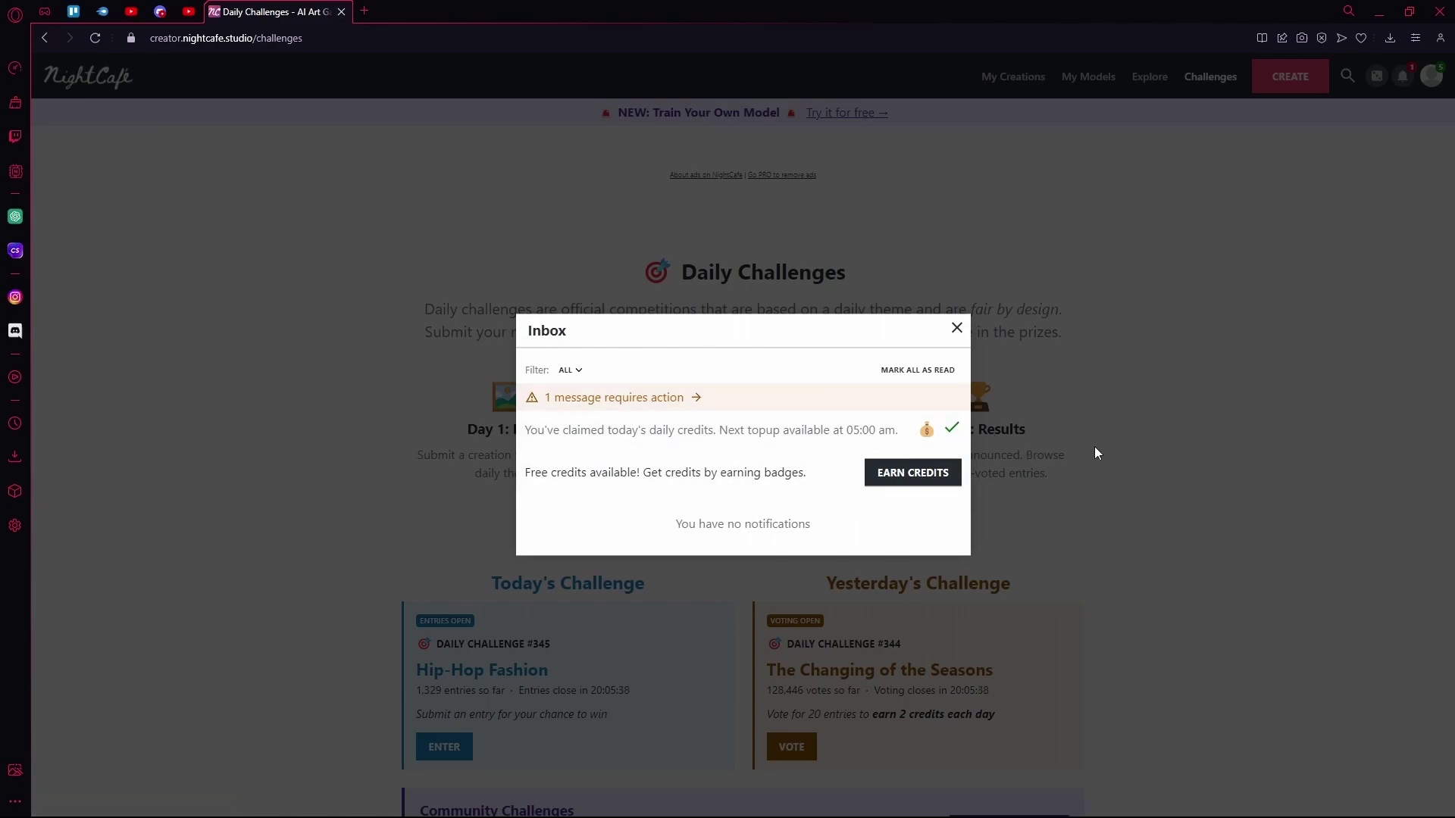
pyautogui.moveTo(611, 430); pyautogui.dragTo(839, 430)
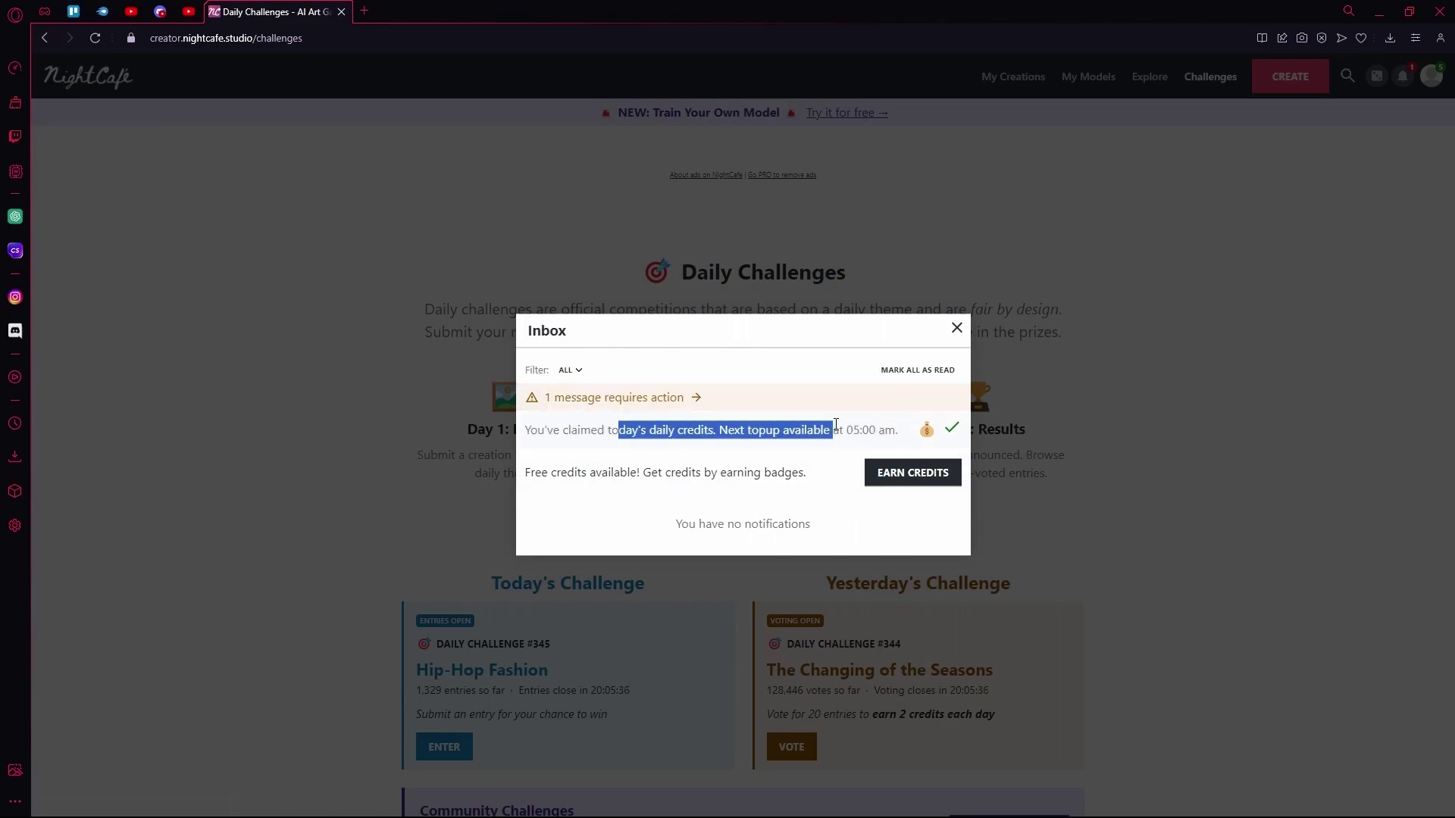
pyautogui.click(849, 427)
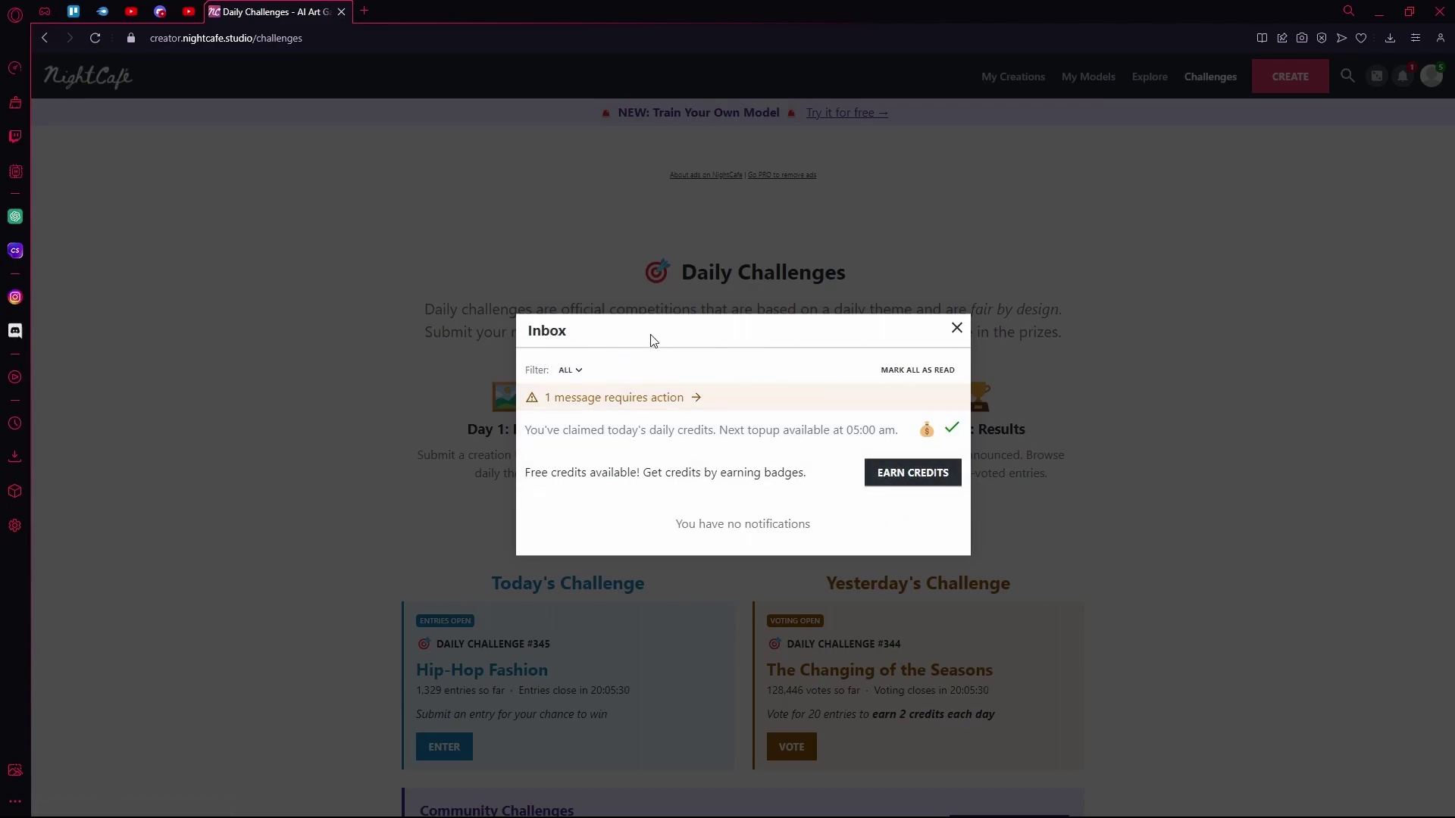
pyautogui.click(956, 329)
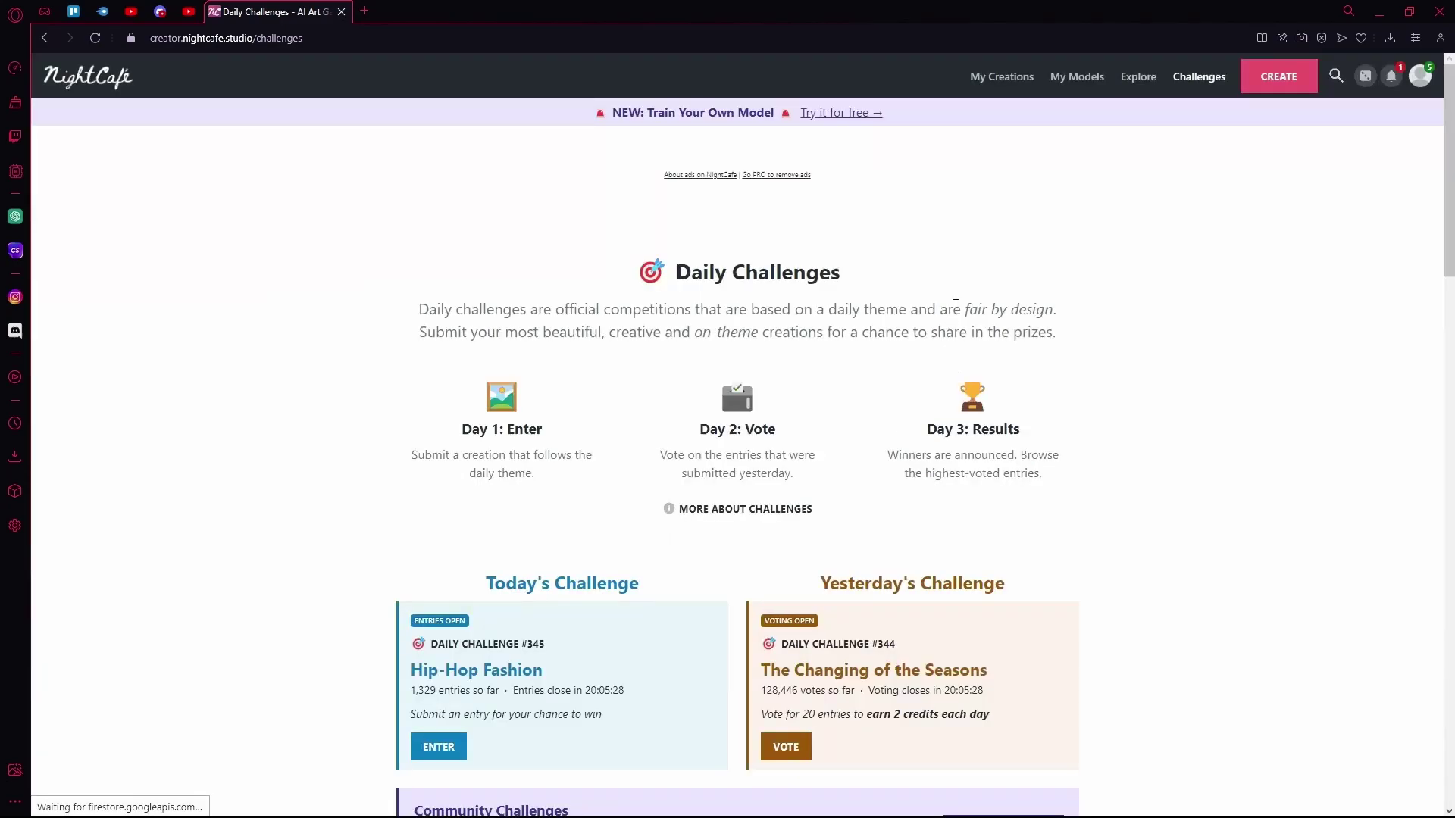
pyautogui.click(1425, 76)
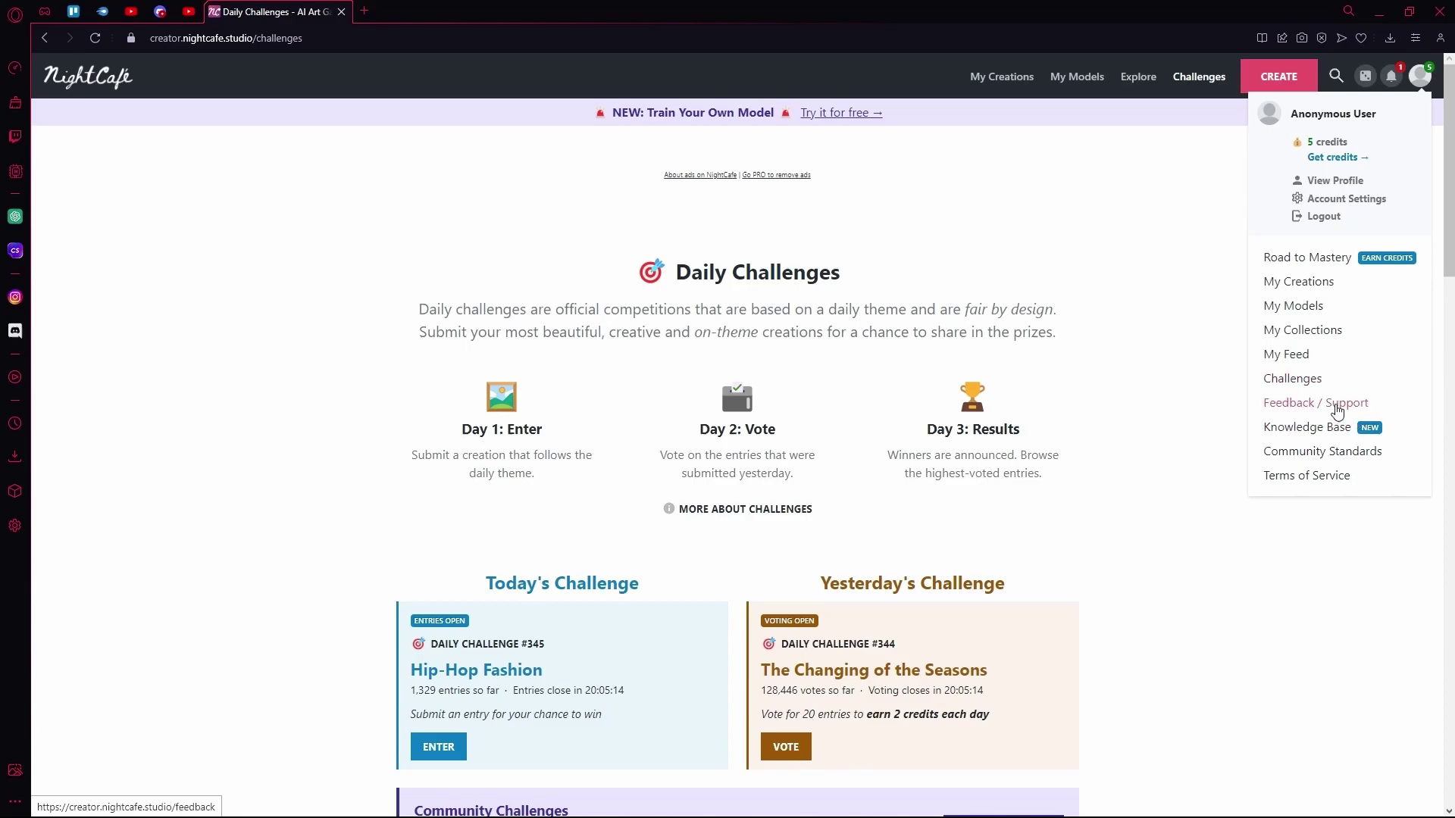
pyautogui.click(1140, 196)
pyautogui.scroll(-8, 1092, 497)
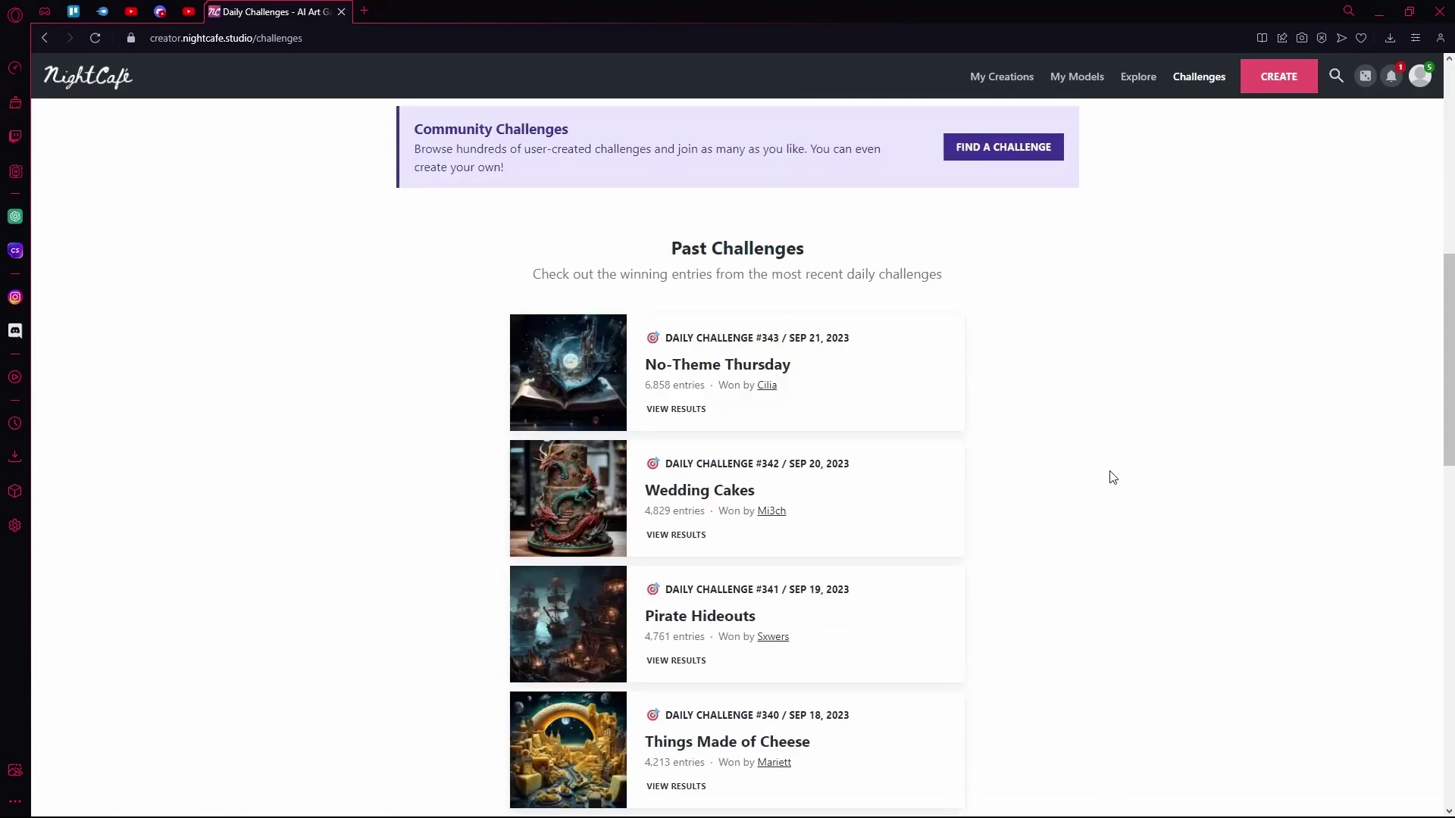
pyautogui.scroll(8, 1061, 447)
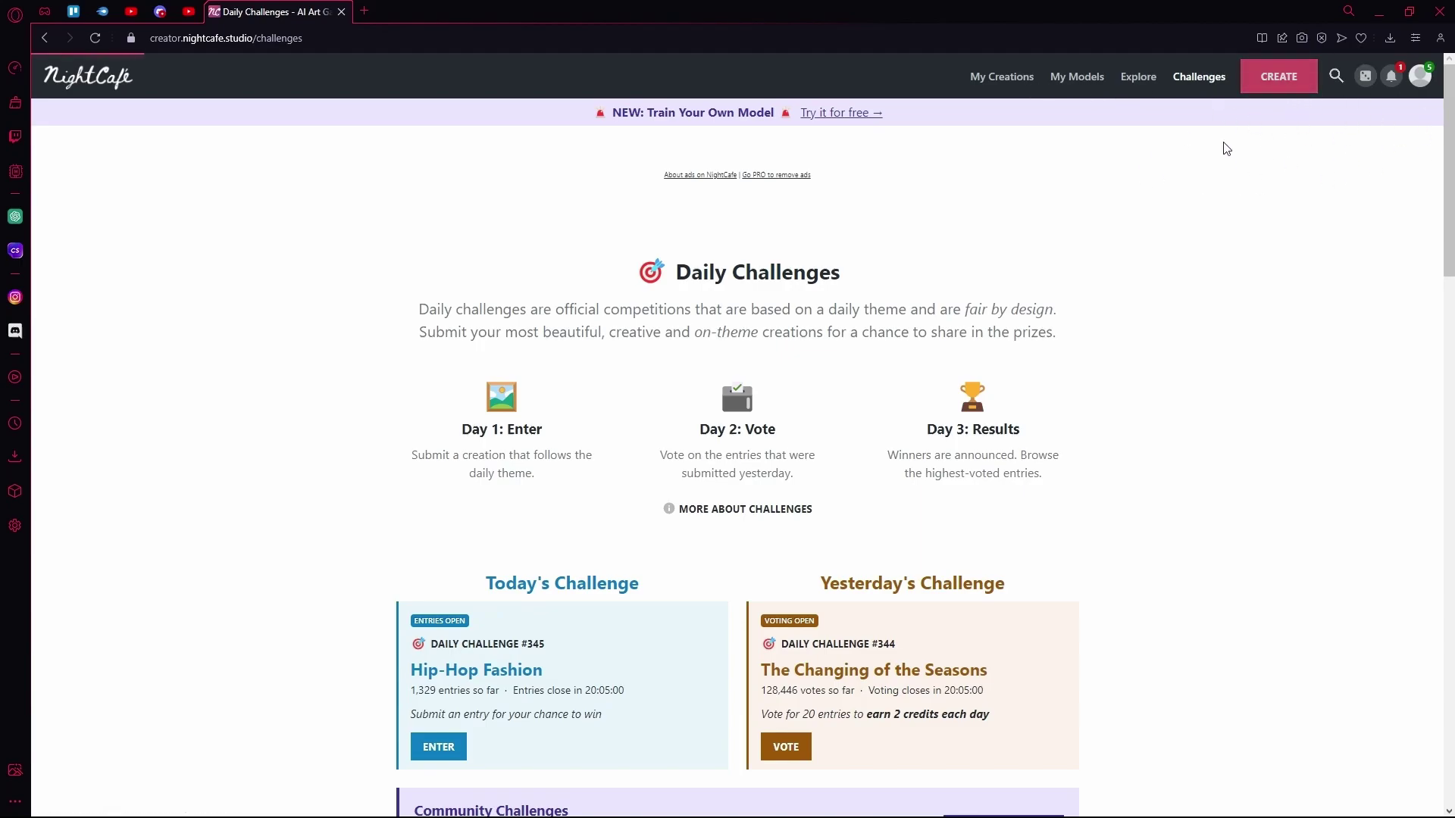
# Step: Enter the studio, try Advanced mode on and off, and type 'cat in a tea cup'
pyautogui.click(1279, 75)
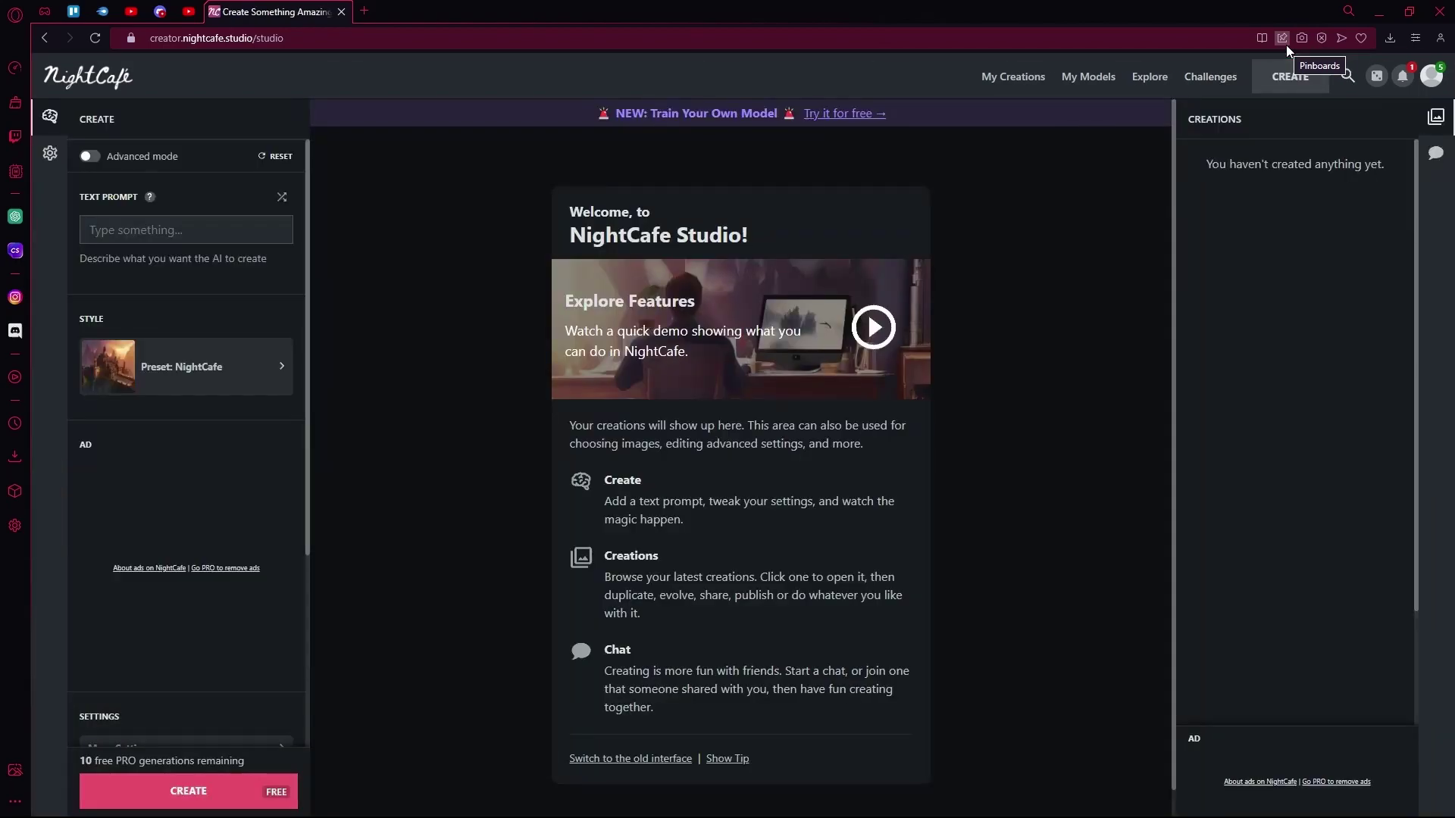
pyautogui.click(90, 157)
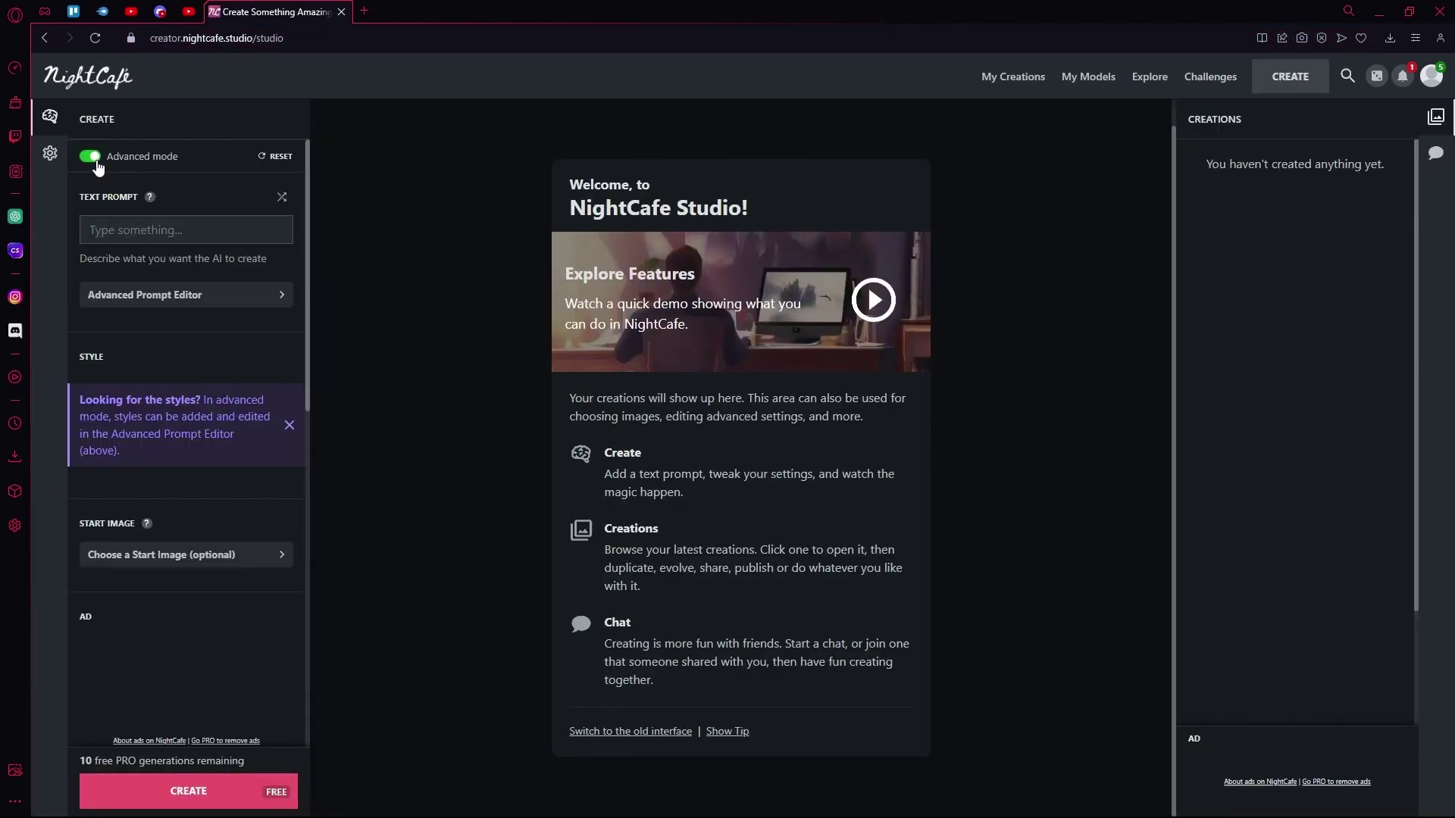
pyautogui.click(94, 159)
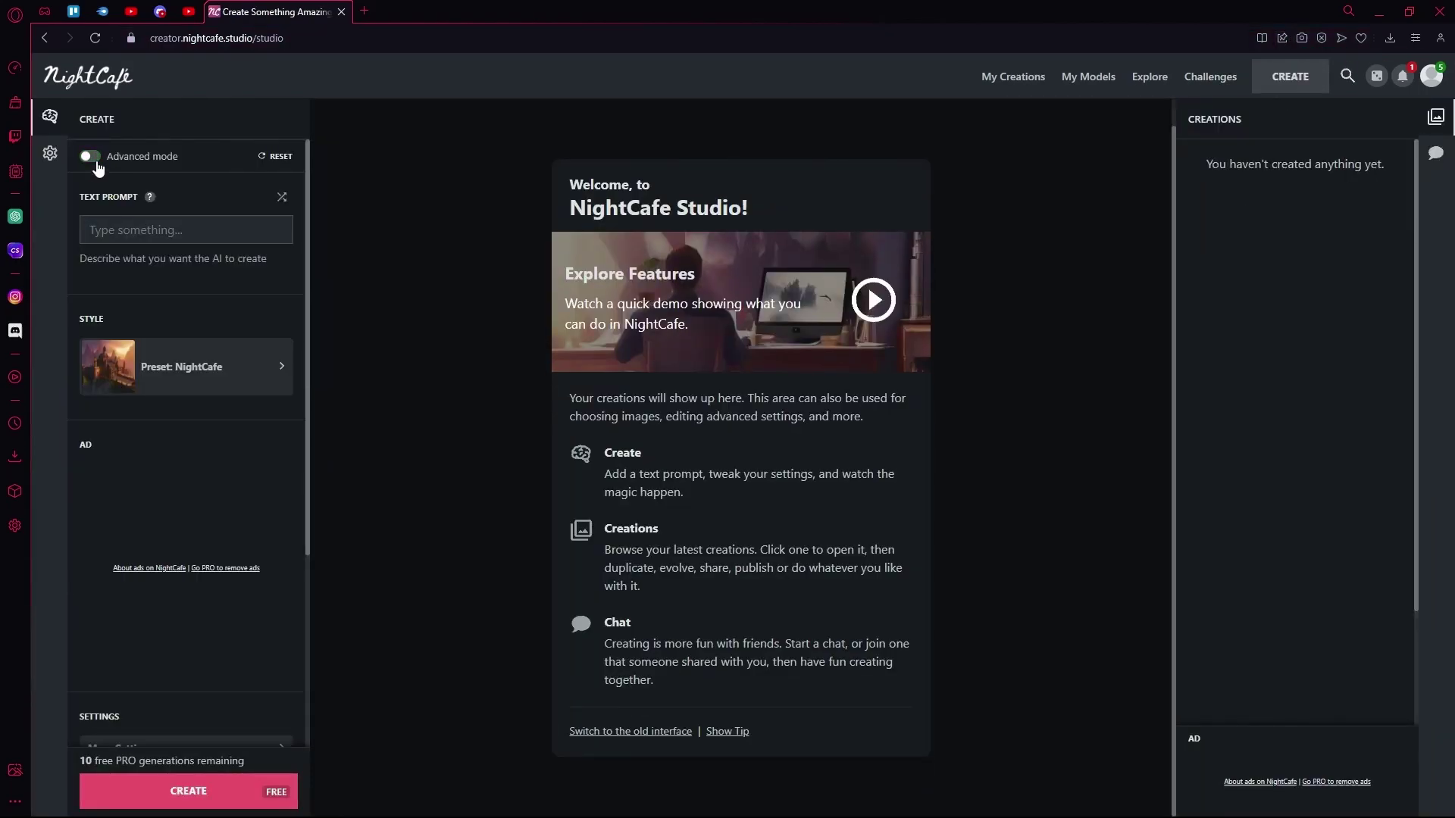
pyautogui.click(93, 157)
pyautogui.click(93, 158)
pyautogui.click(197, 231)
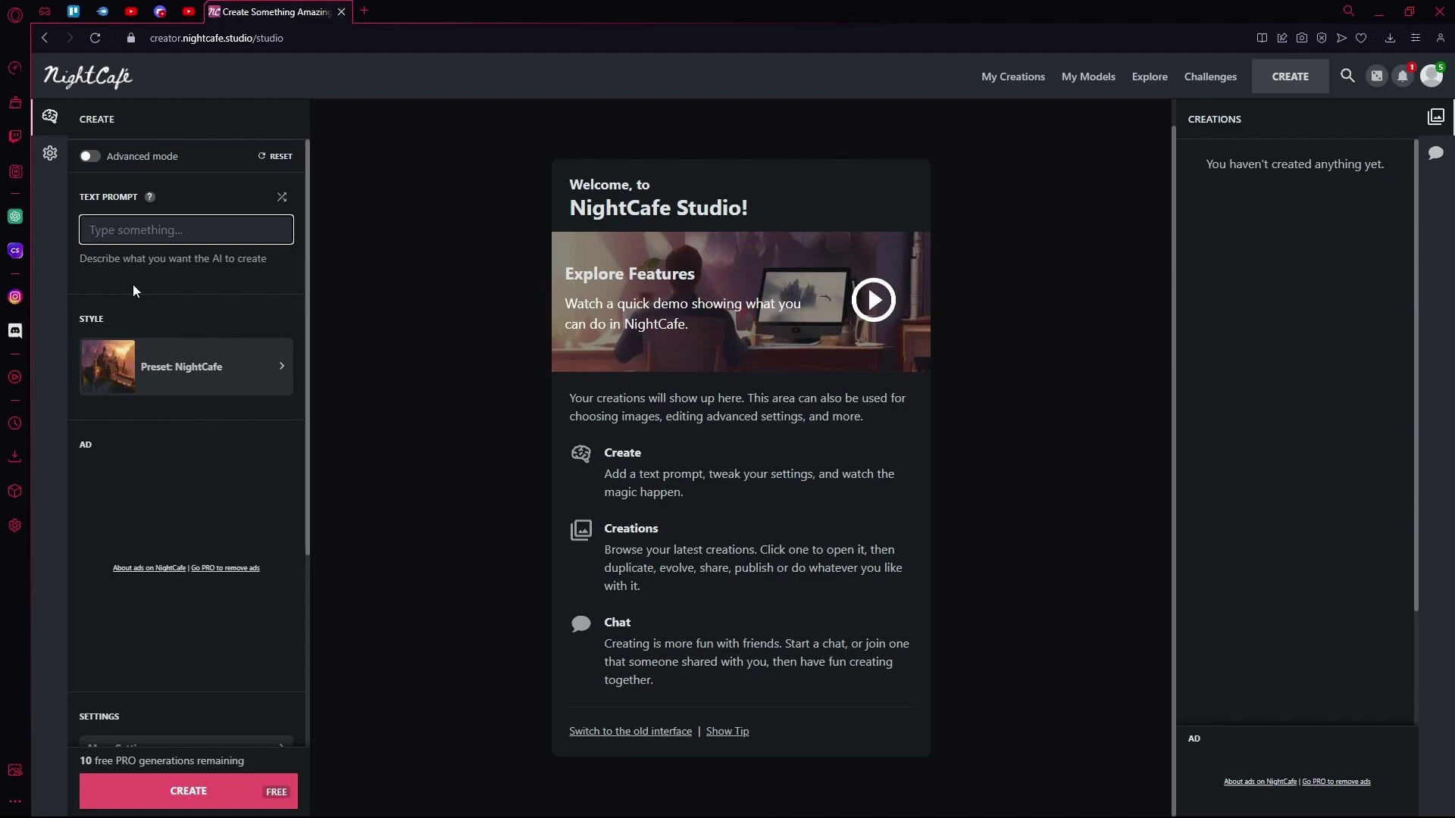
pyautogui.write('cat in a ')
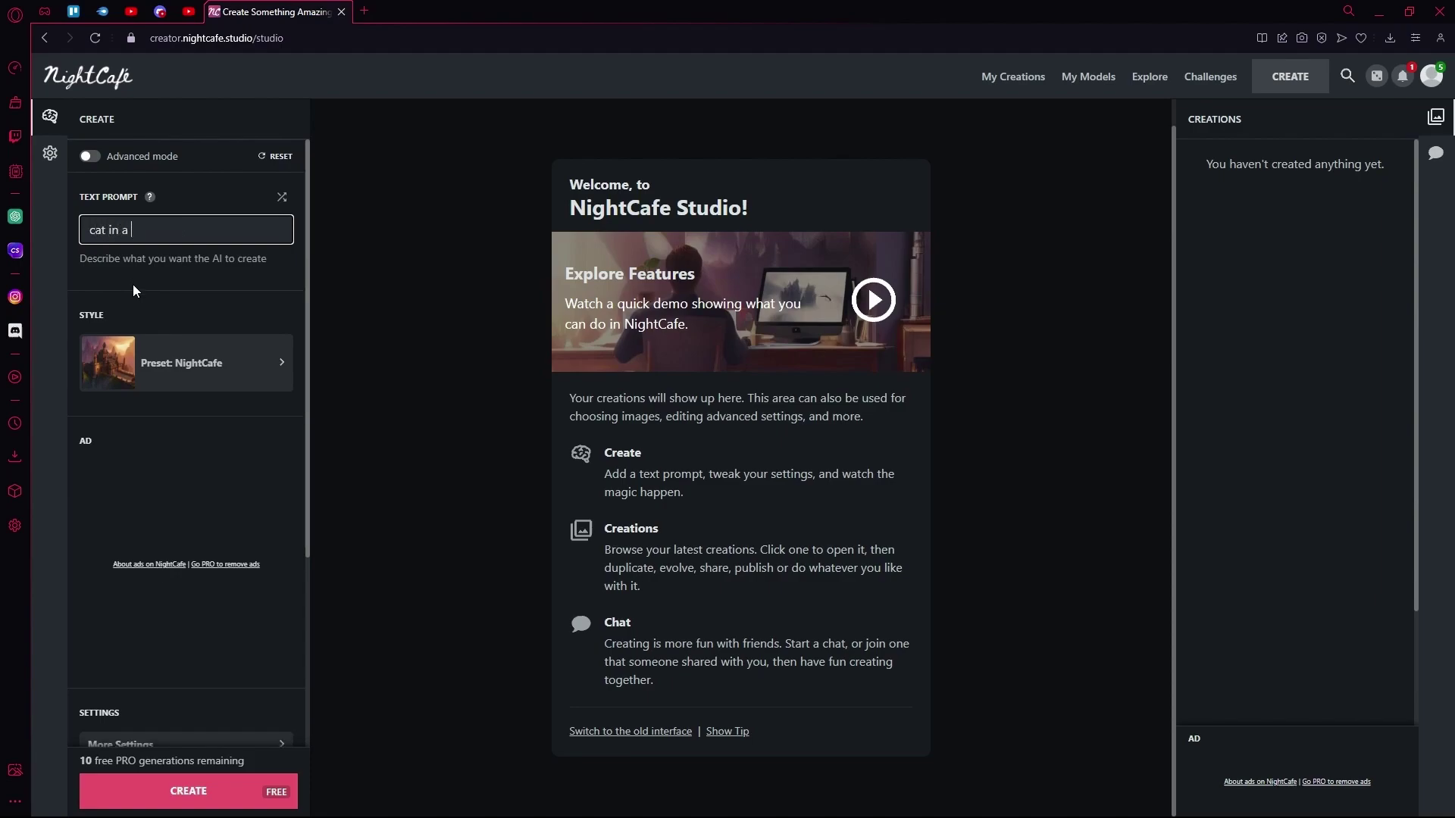
pyautogui.write('tea cup')
# Step: Cycle through a series of random example prompts with the shuffle icon
pyautogui.click(282, 197)
pyautogui.click(282, 197)
pyautogui.click(282, 197)
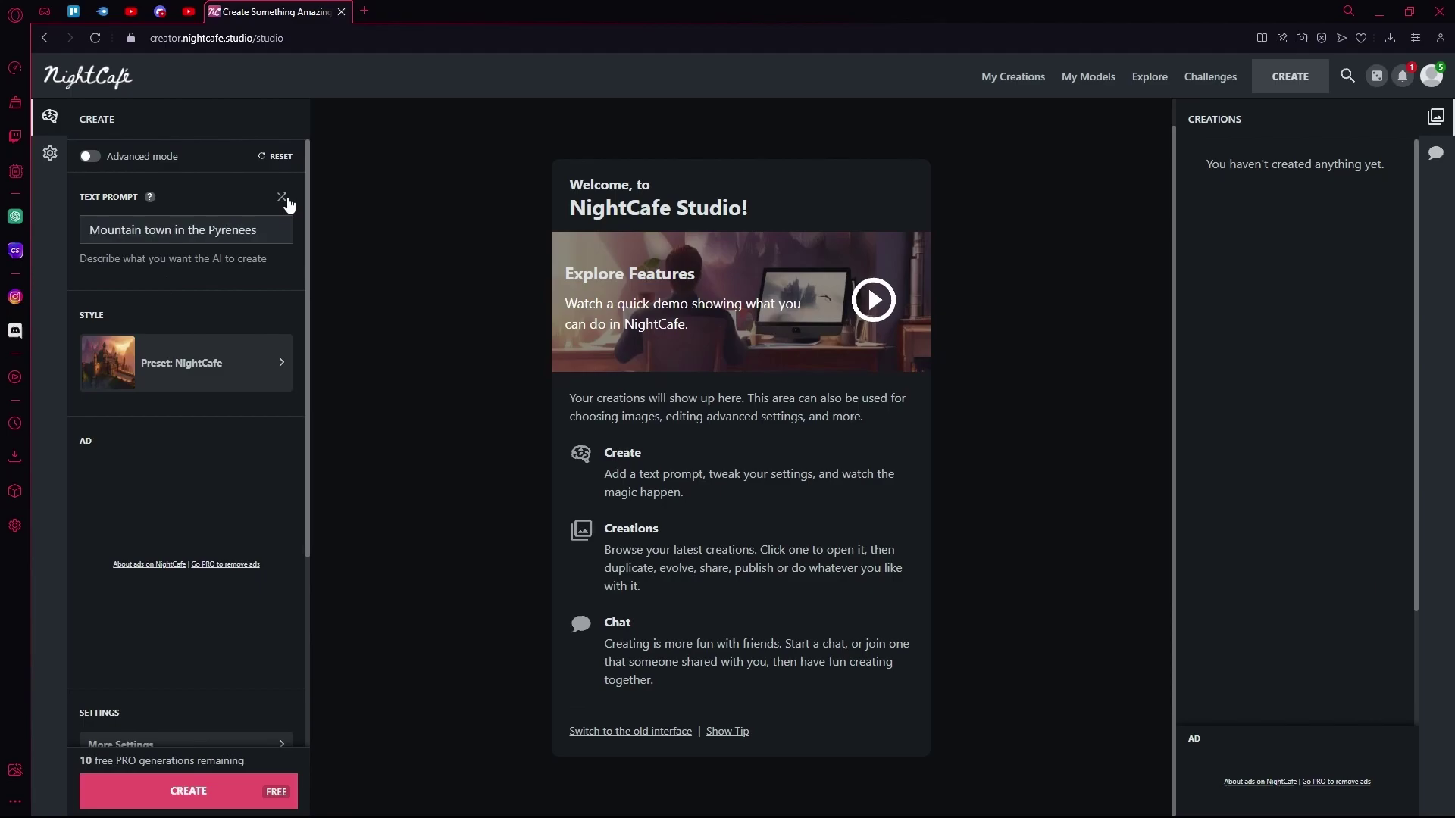
pyautogui.click(284, 198)
pyautogui.click(283, 198)
pyautogui.click(283, 198)
pyautogui.click(284, 197)
pyautogui.click(285, 198)
pyautogui.click(285, 198)
pyautogui.click(285, 198)
pyautogui.click(282, 197)
pyautogui.click(282, 197)
# Step: Replace the random prompt text with 'cat in a tea pot'
pyautogui.moveTo(125, 244); pyautogui.dragTo(1, 236)
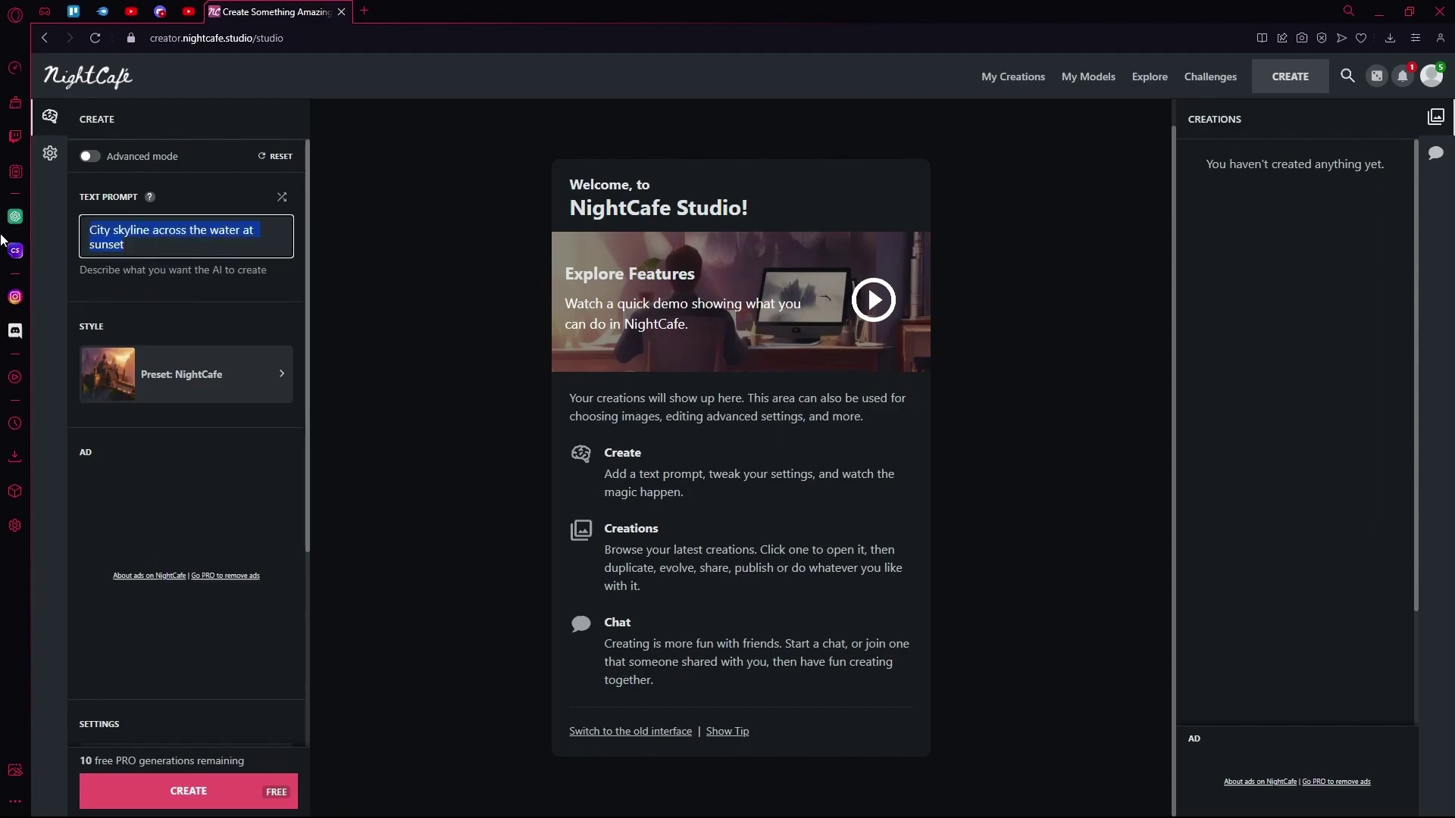
pyautogui.press('BackSpace')
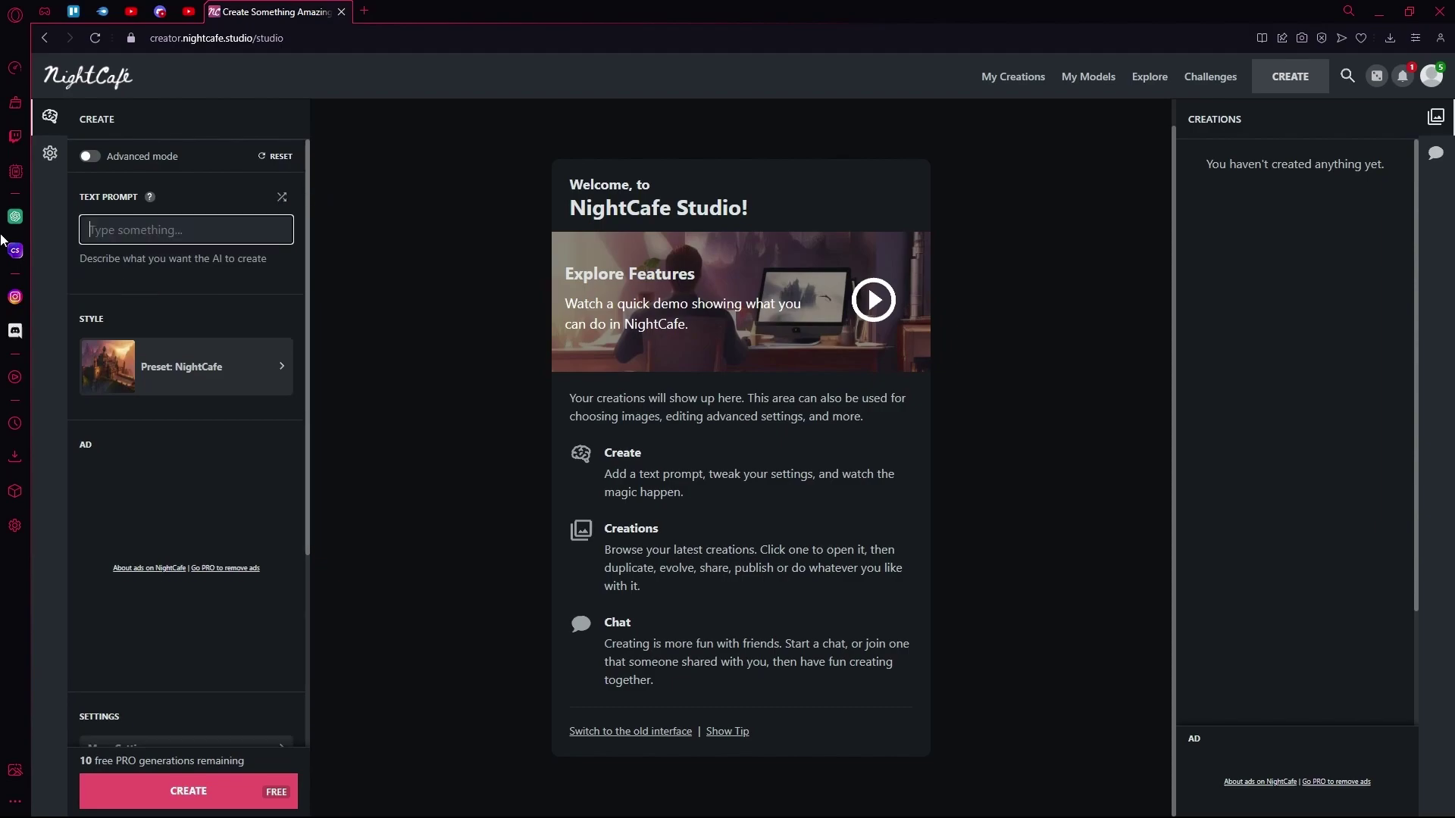
pyautogui.write('cat in a ')
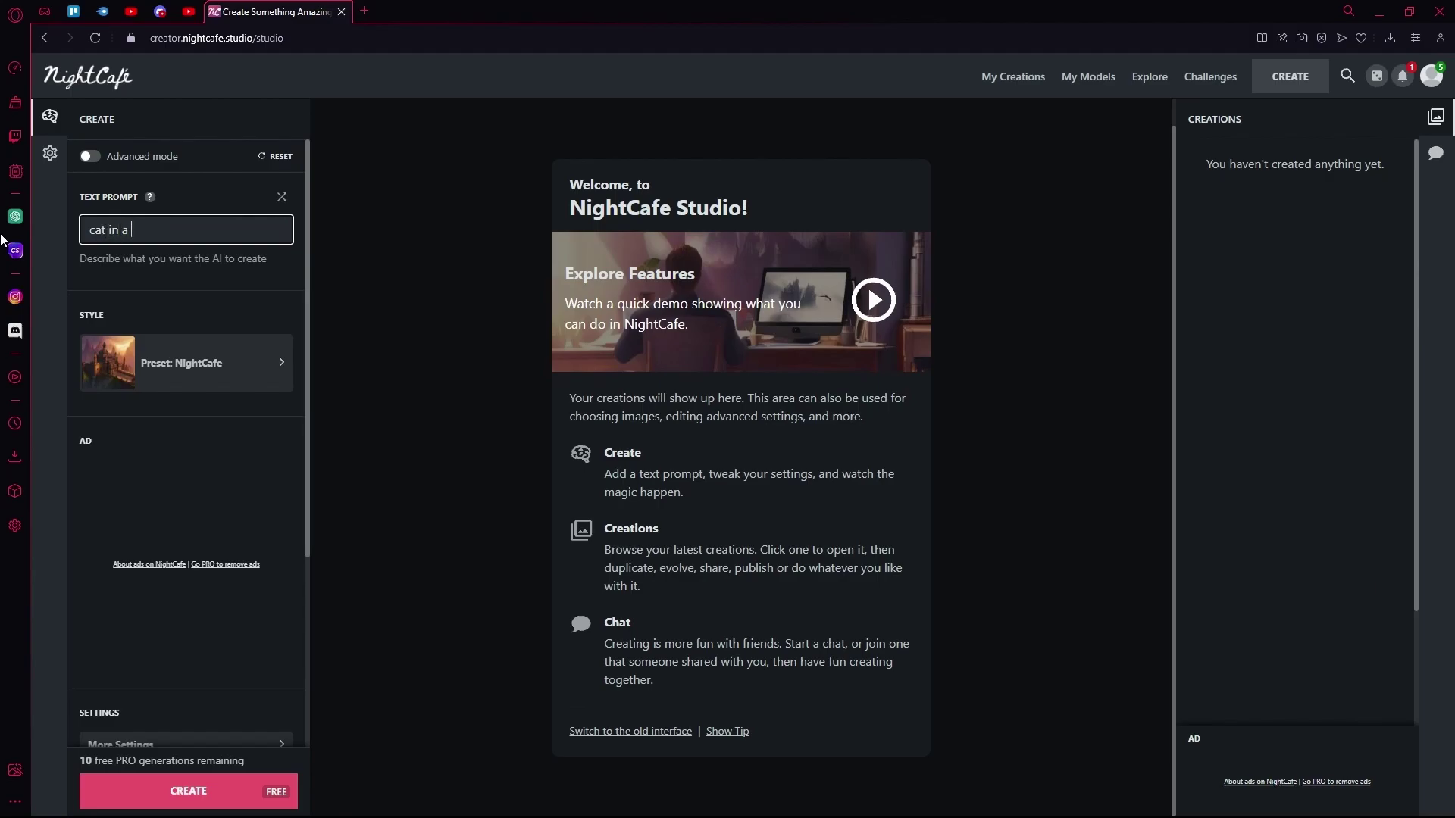
pyautogui.write('tea pot')
pyautogui.scroll(-1, 257, 385)
# Step: Browse the preset style grid and apply Cosmic in place of the NightCafe preset
pyautogui.click(257, 284)
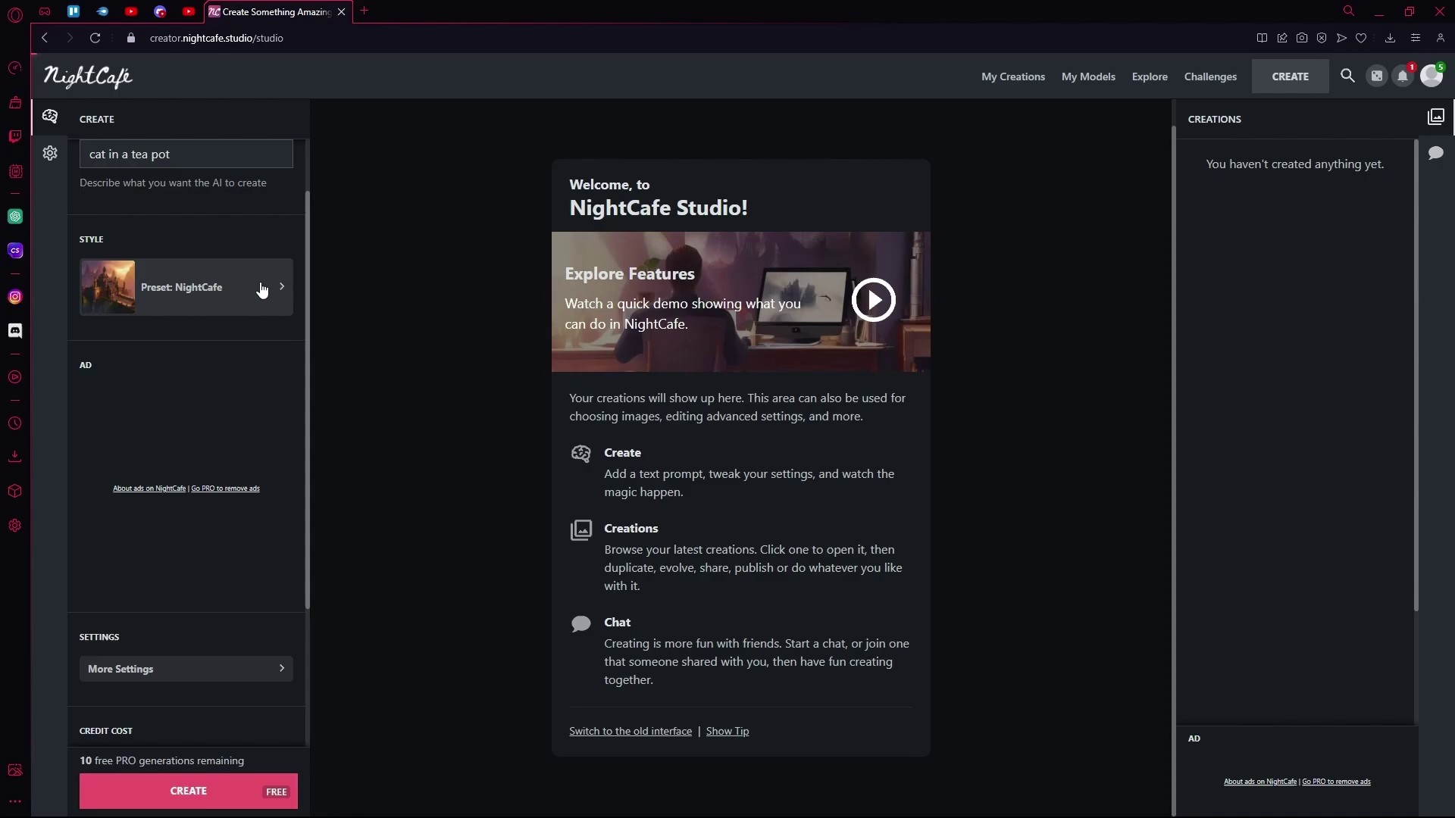
pyautogui.scroll(-1, 638, 501)
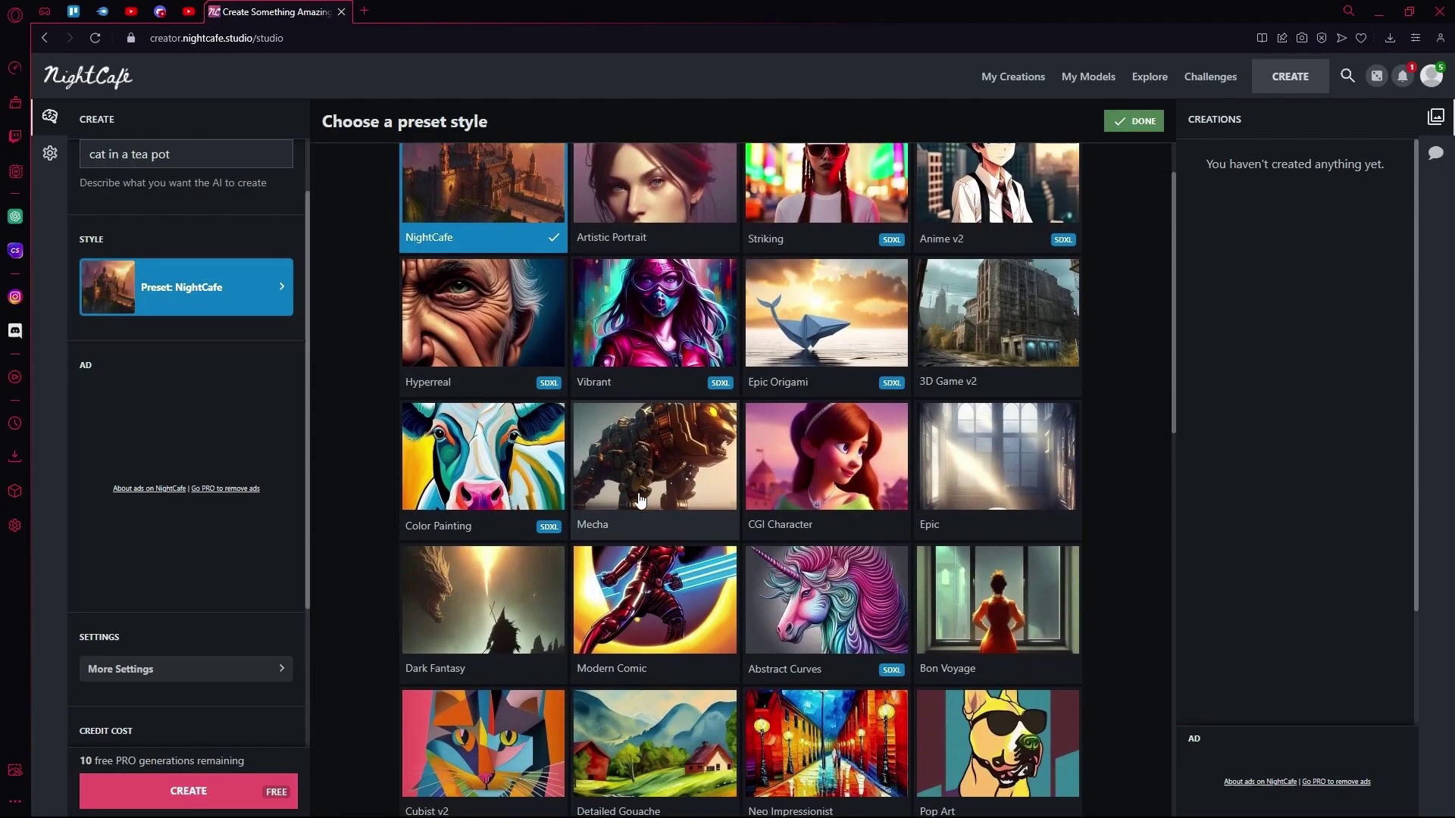
pyautogui.scroll(1, 962, 599)
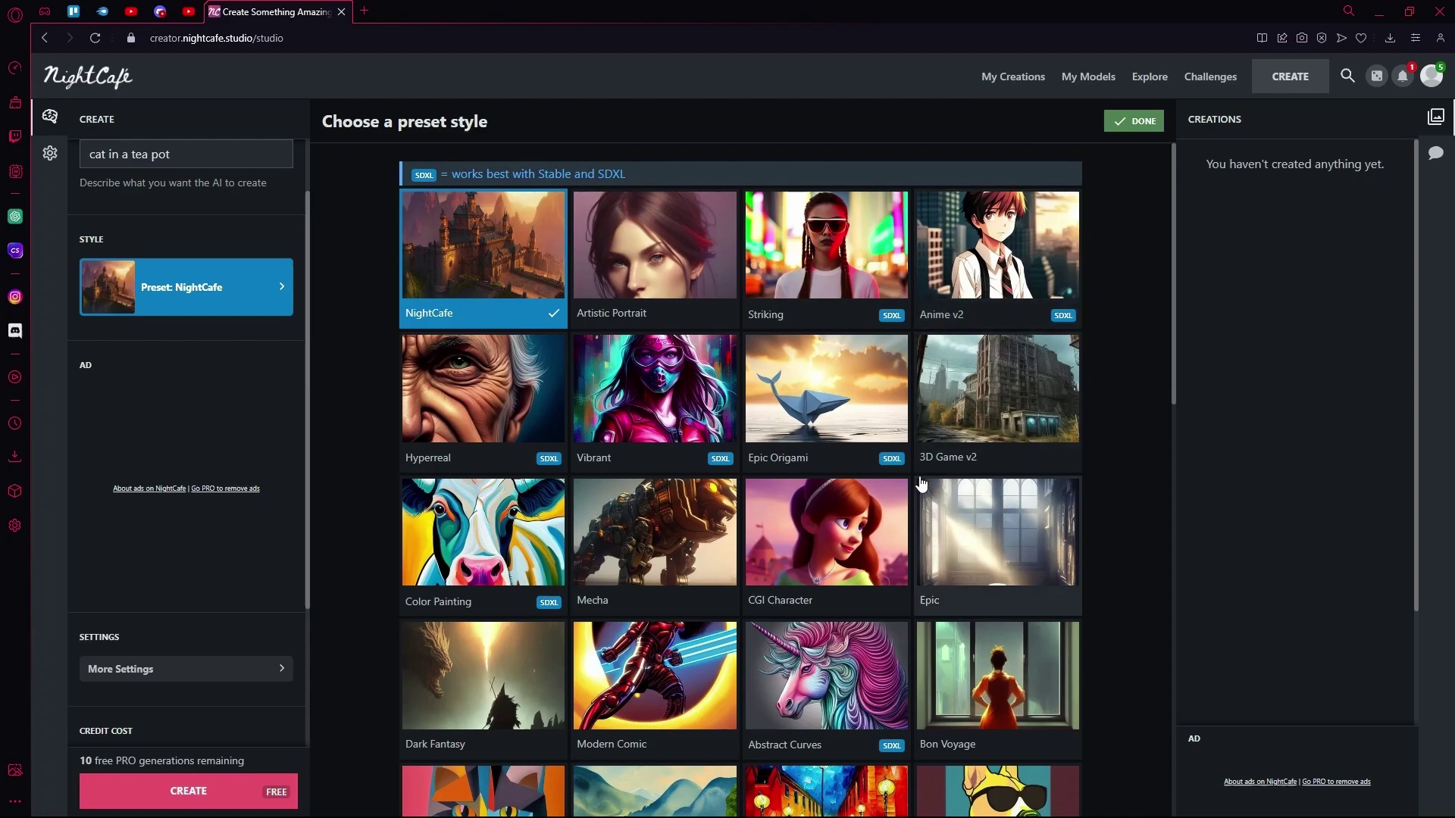
pyautogui.scroll(-5, 830, 491)
pyautogui.scroll(1, 830, 491)
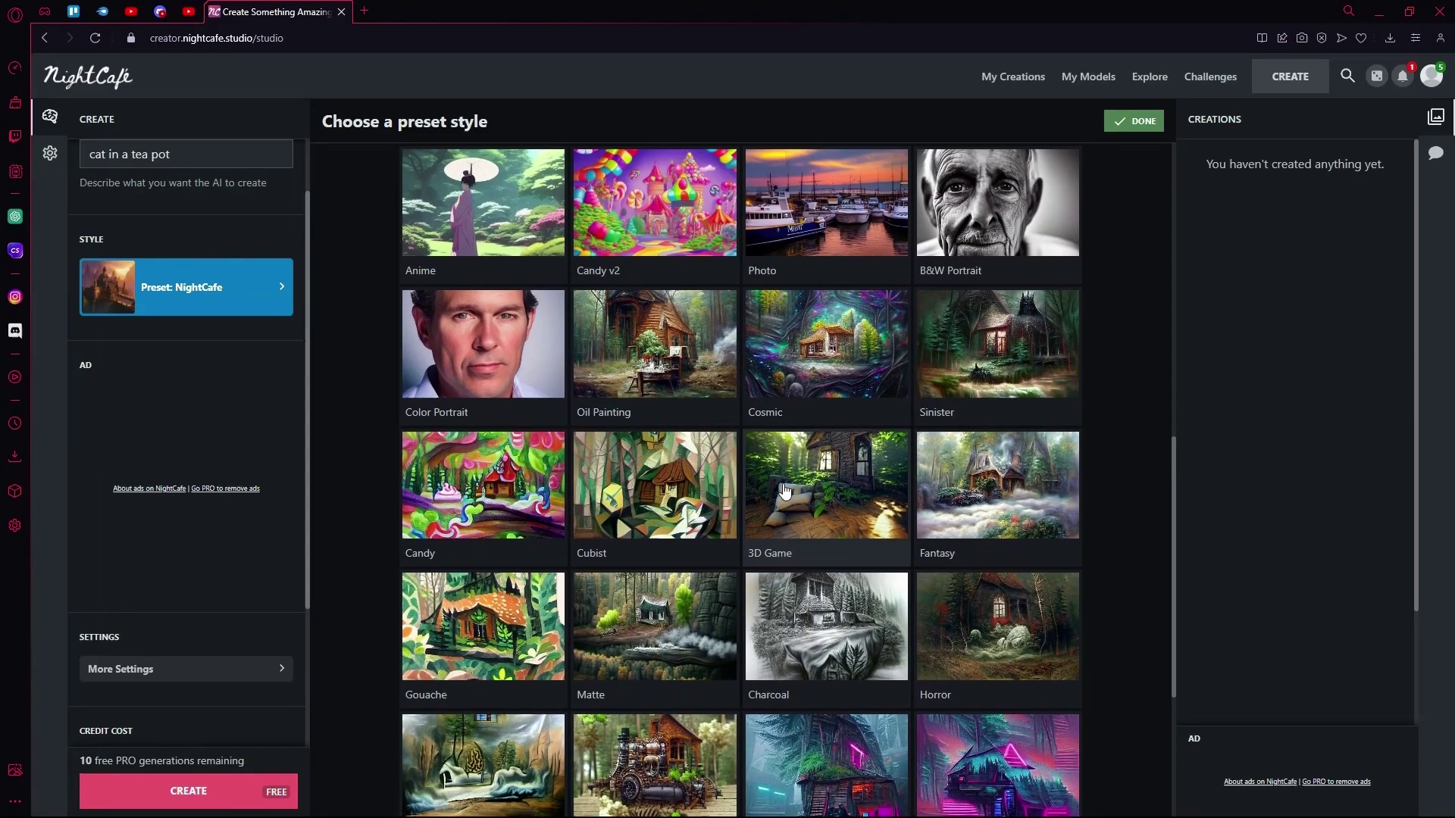
pyautogui.click(825, 382)
pyautogui.scroll(-3, 153, 544)
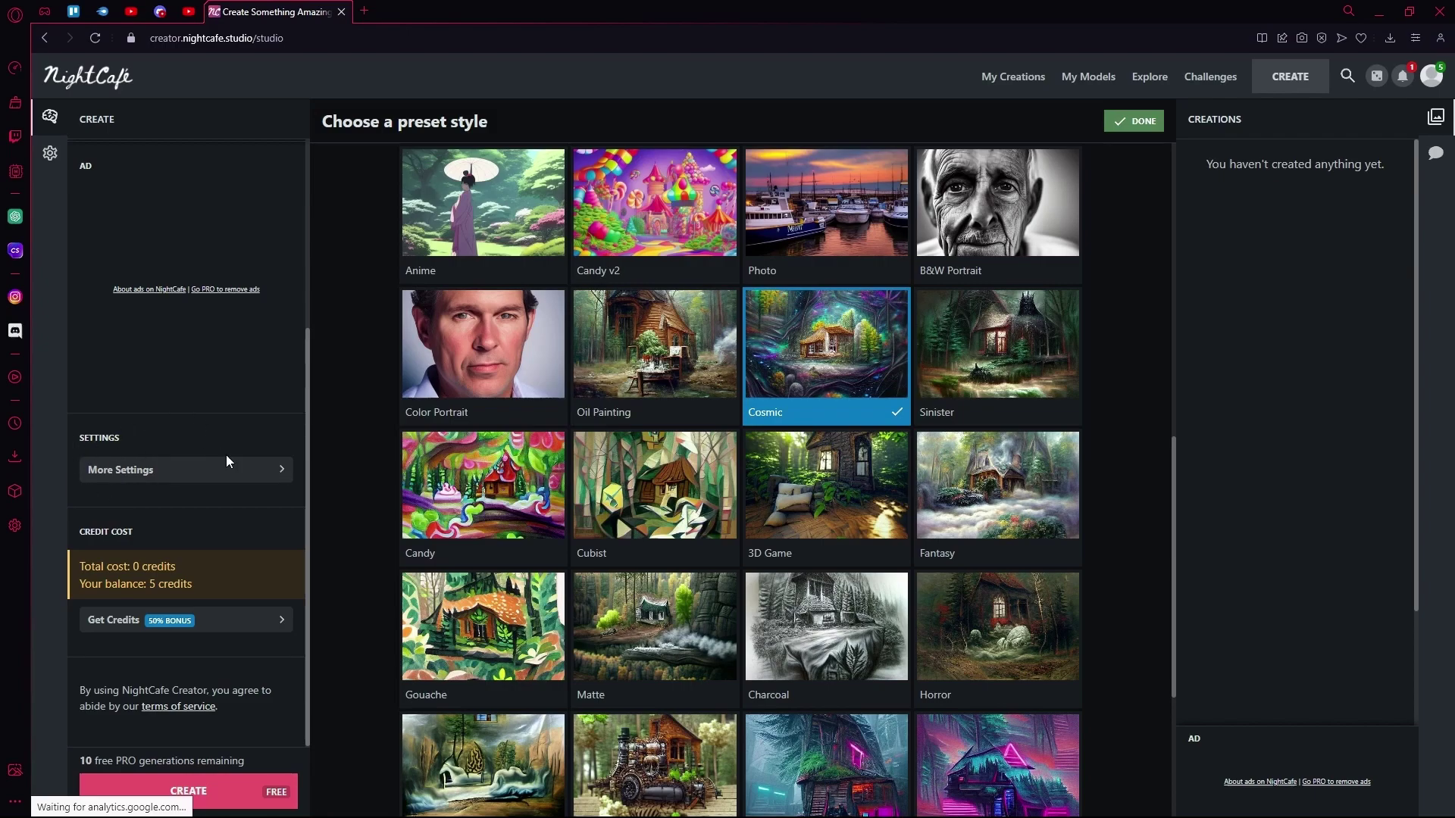
# Step: Show More Settings and switch off Use compact controls in Preferences
pyautogui.click(194, 480)
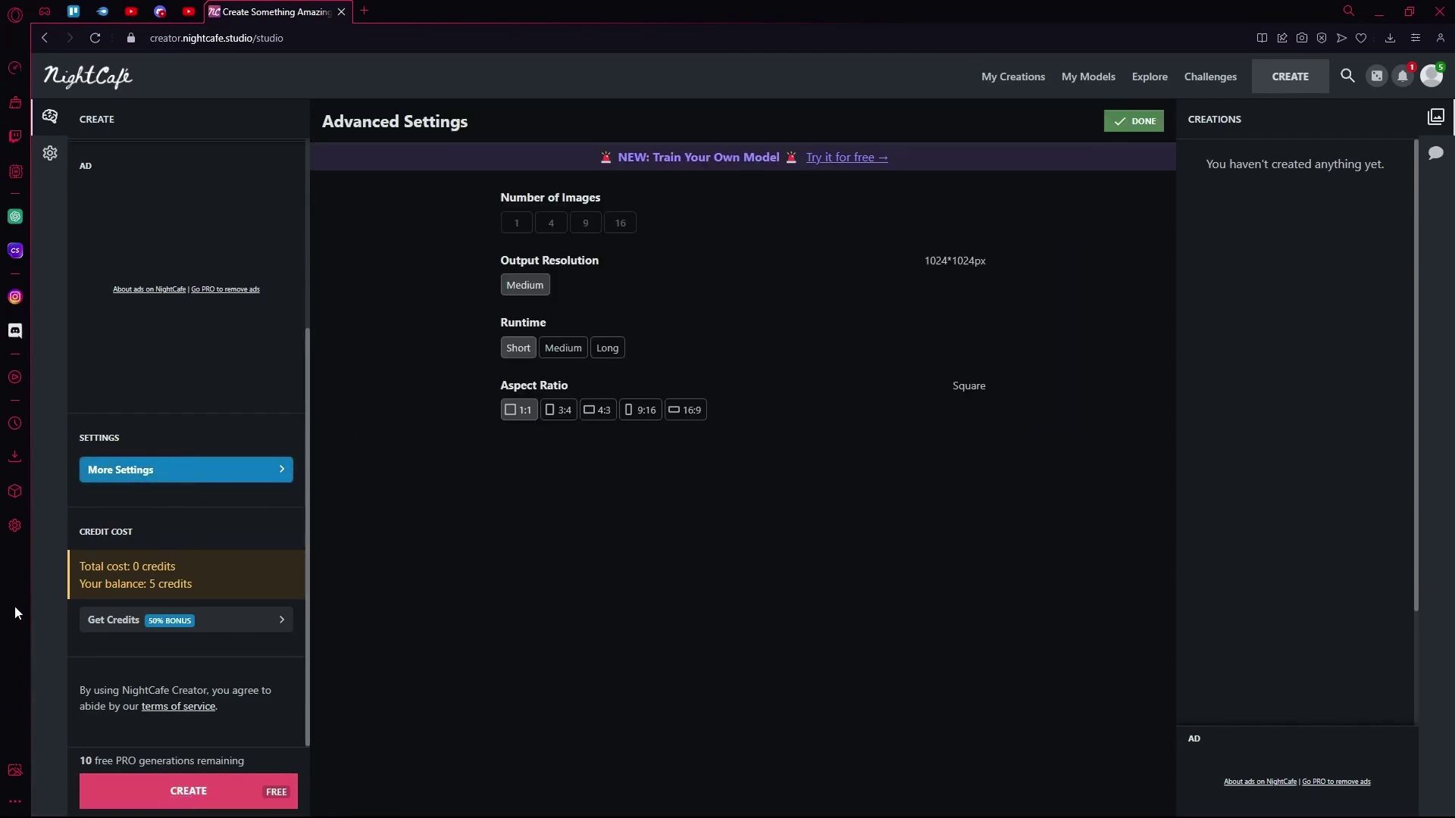
pyautogui.scroll(4, 216, 455)
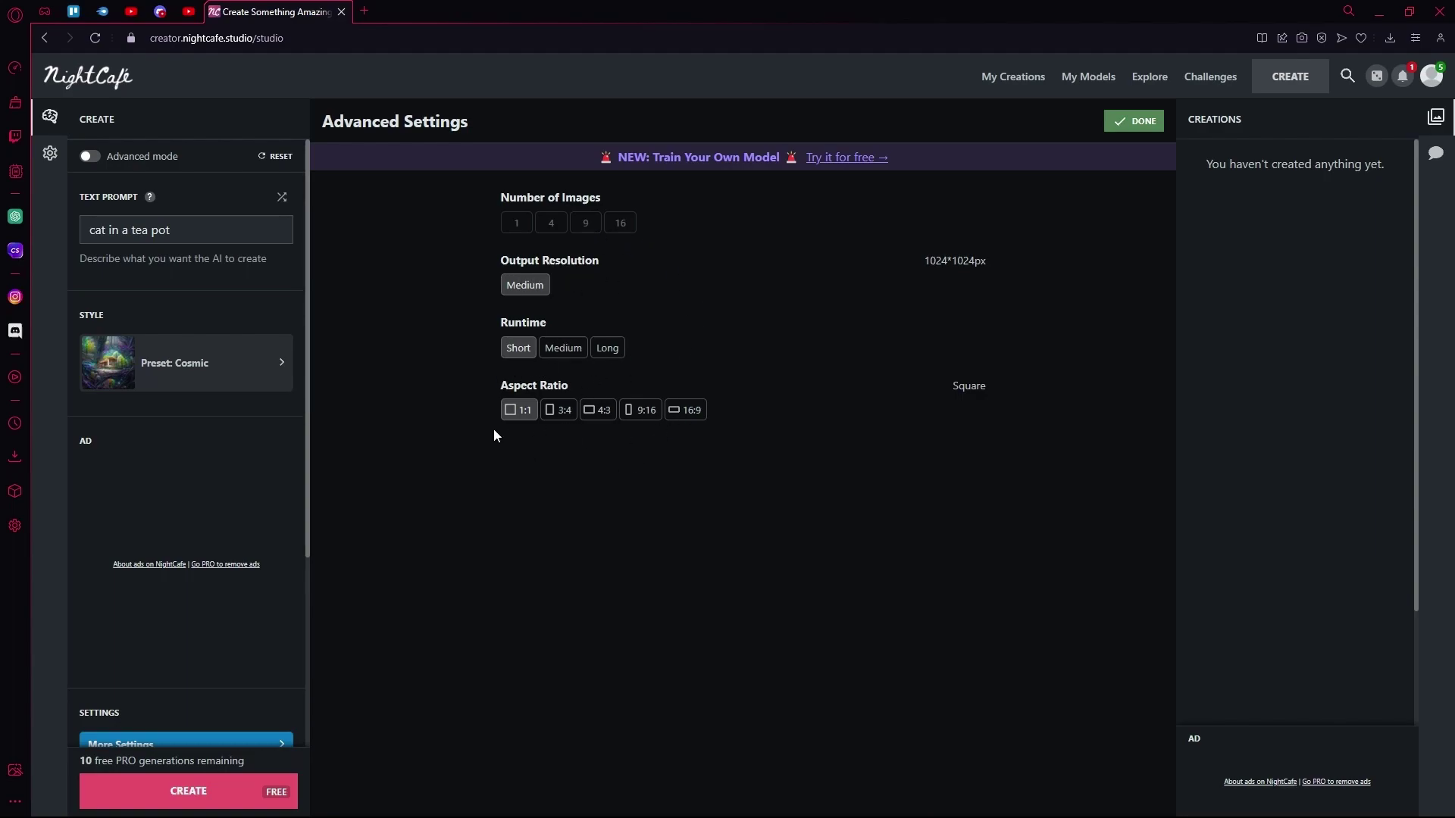
pyautogui.scroll(-4, 277, 474)
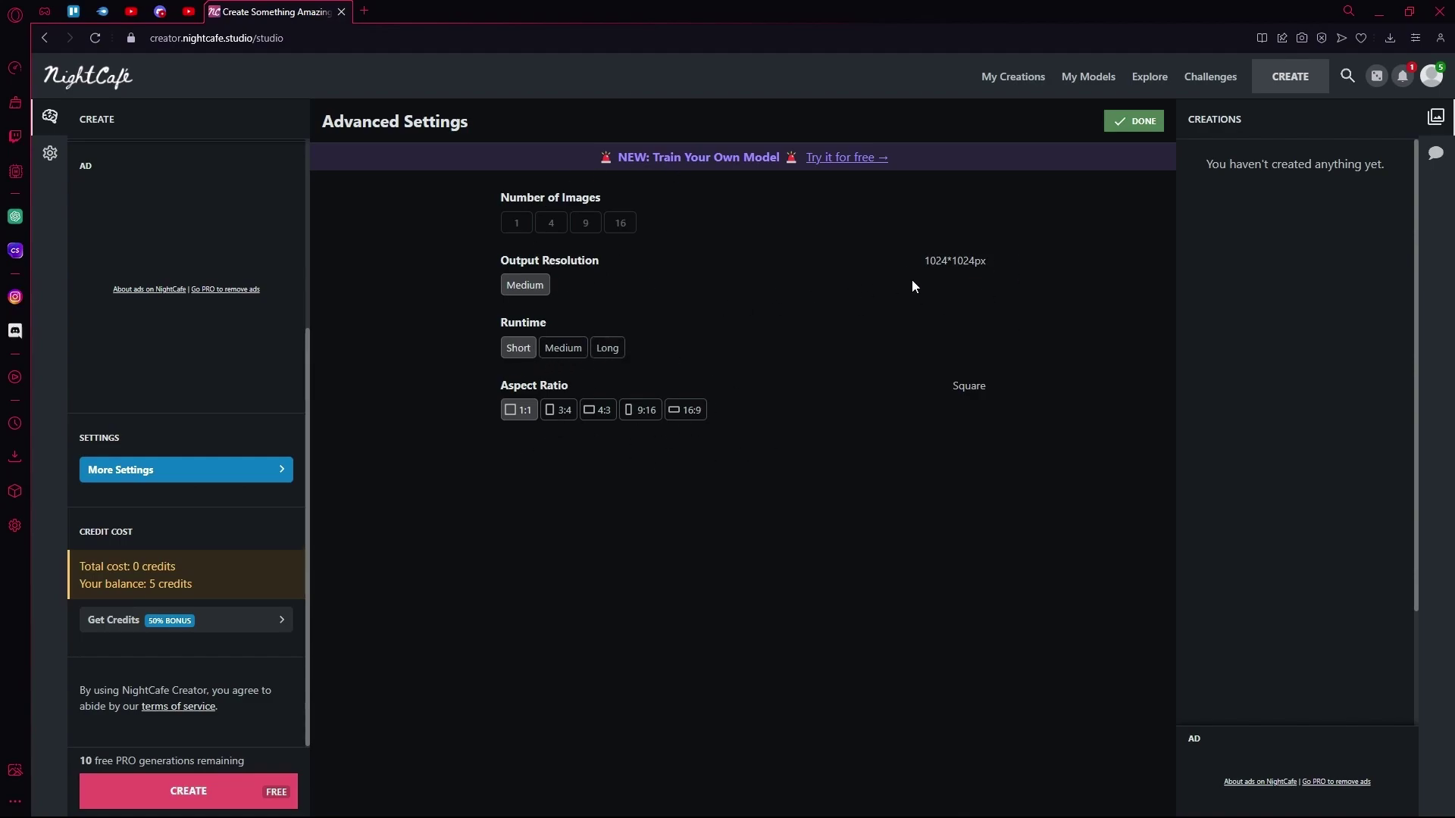
pyautogui.scroll(3, 253, 397)
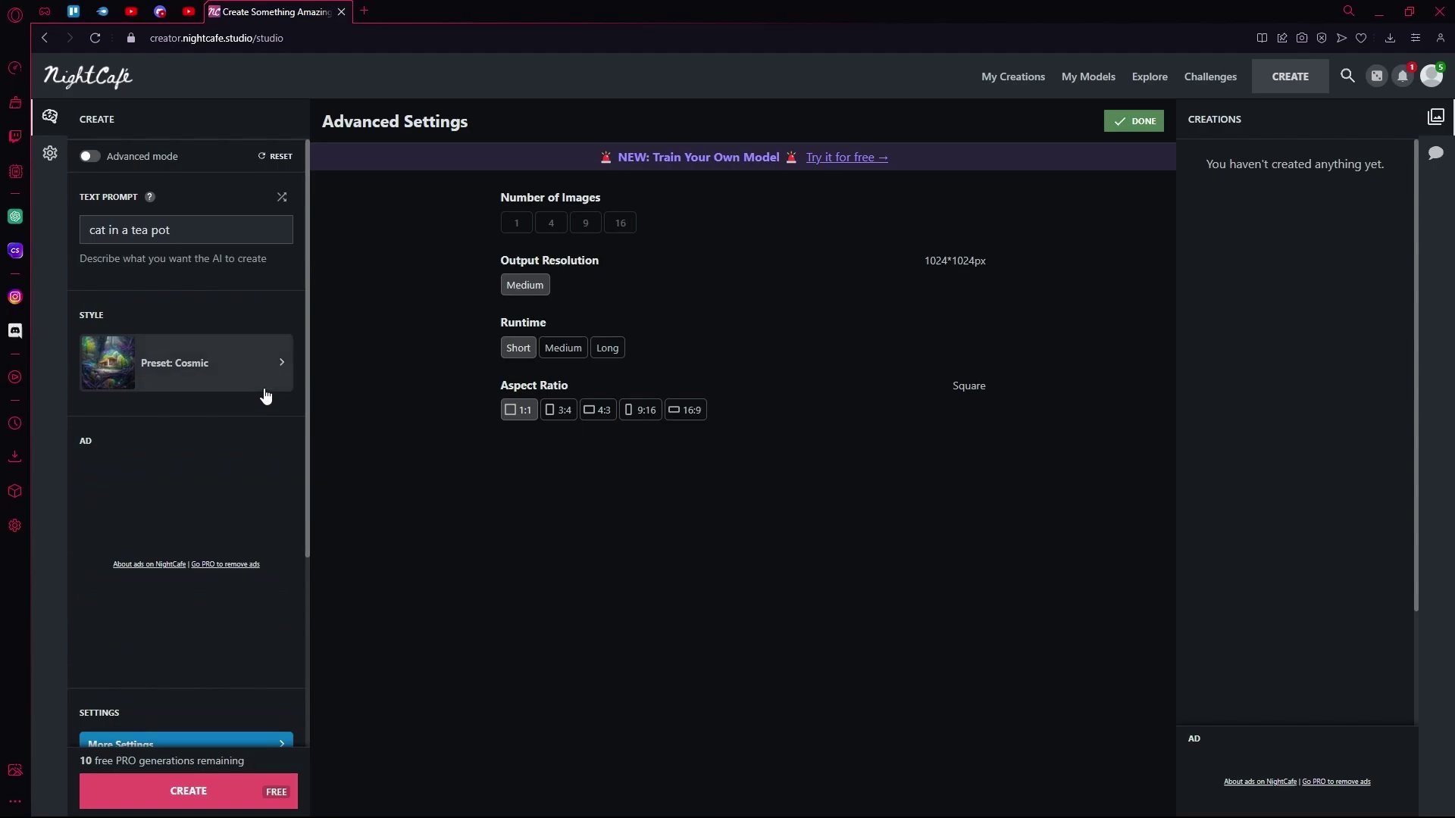
pyautogui.click(50, 155)
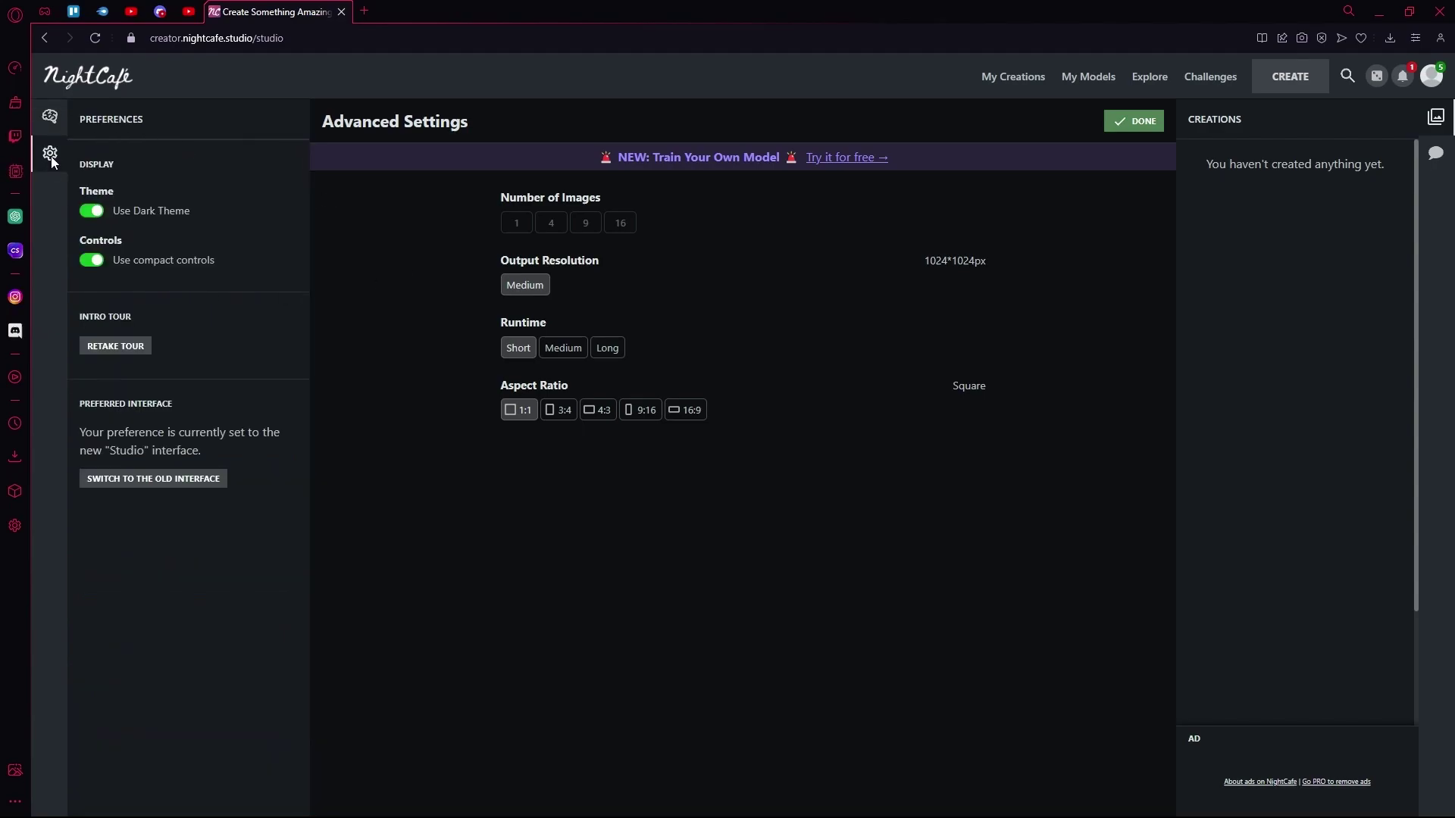
pyautogui.click(92, 261)
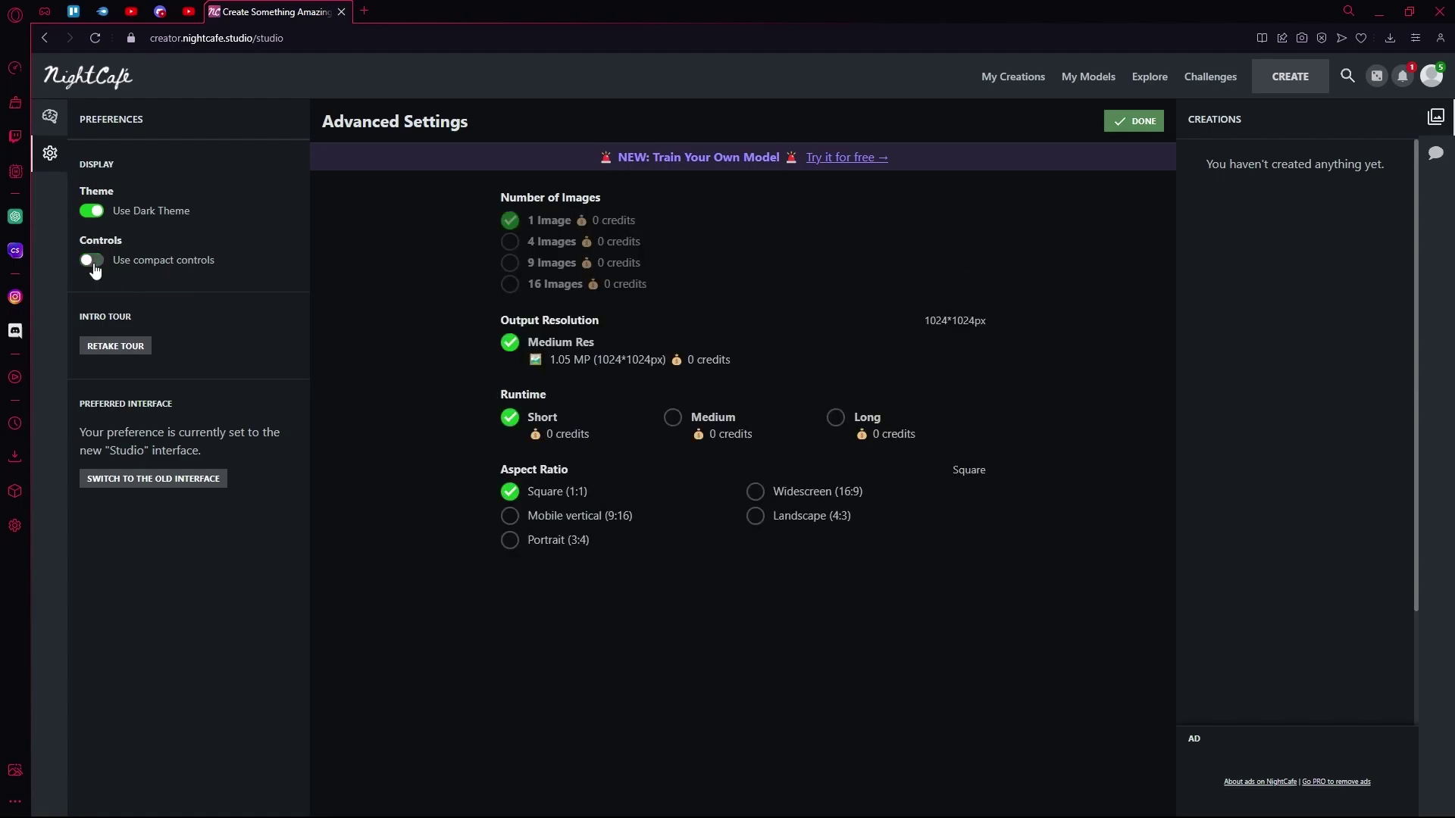
pyautogui.click(48, 118)
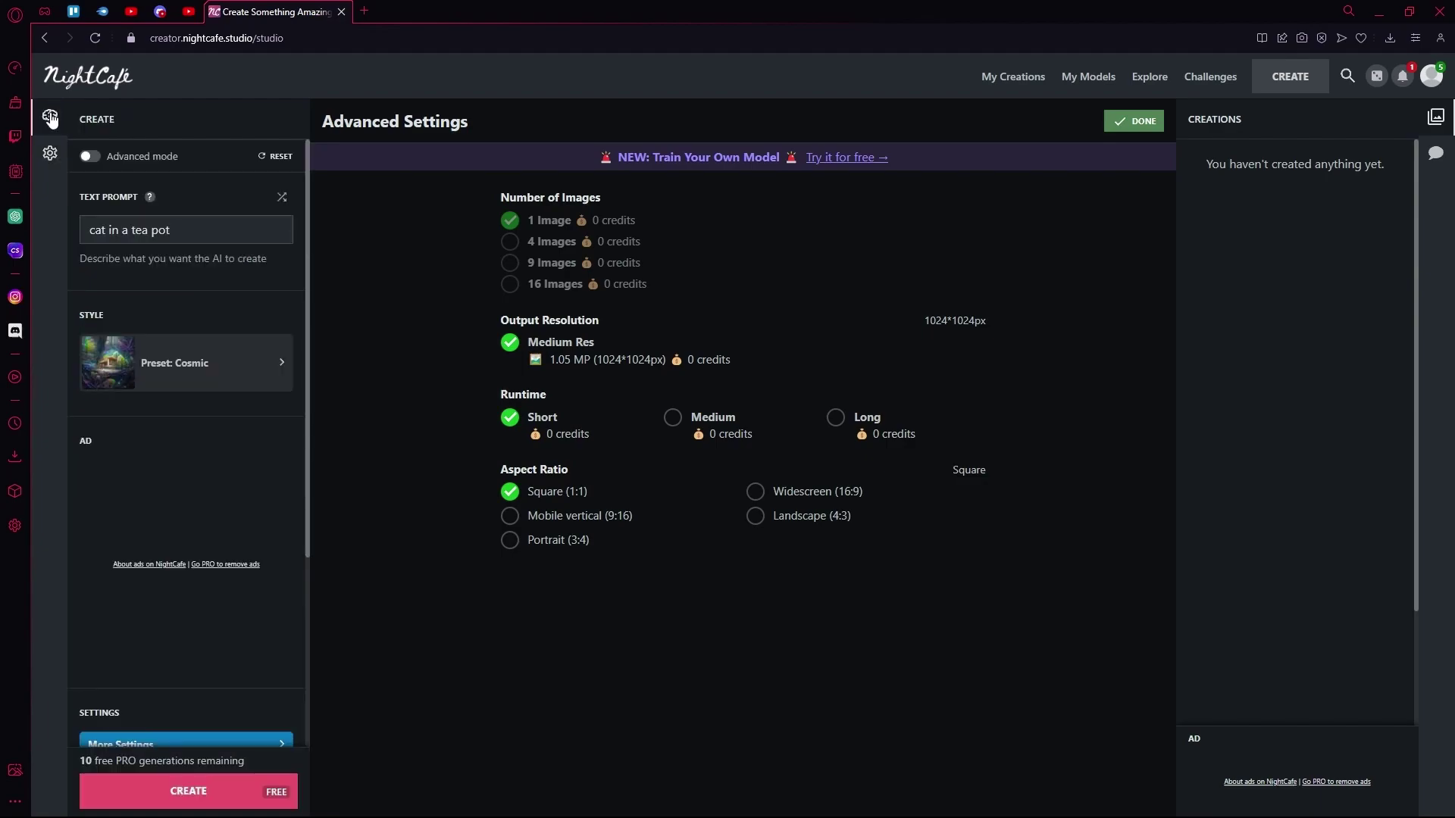
pyautogui.scroll(-3, 190, 449)
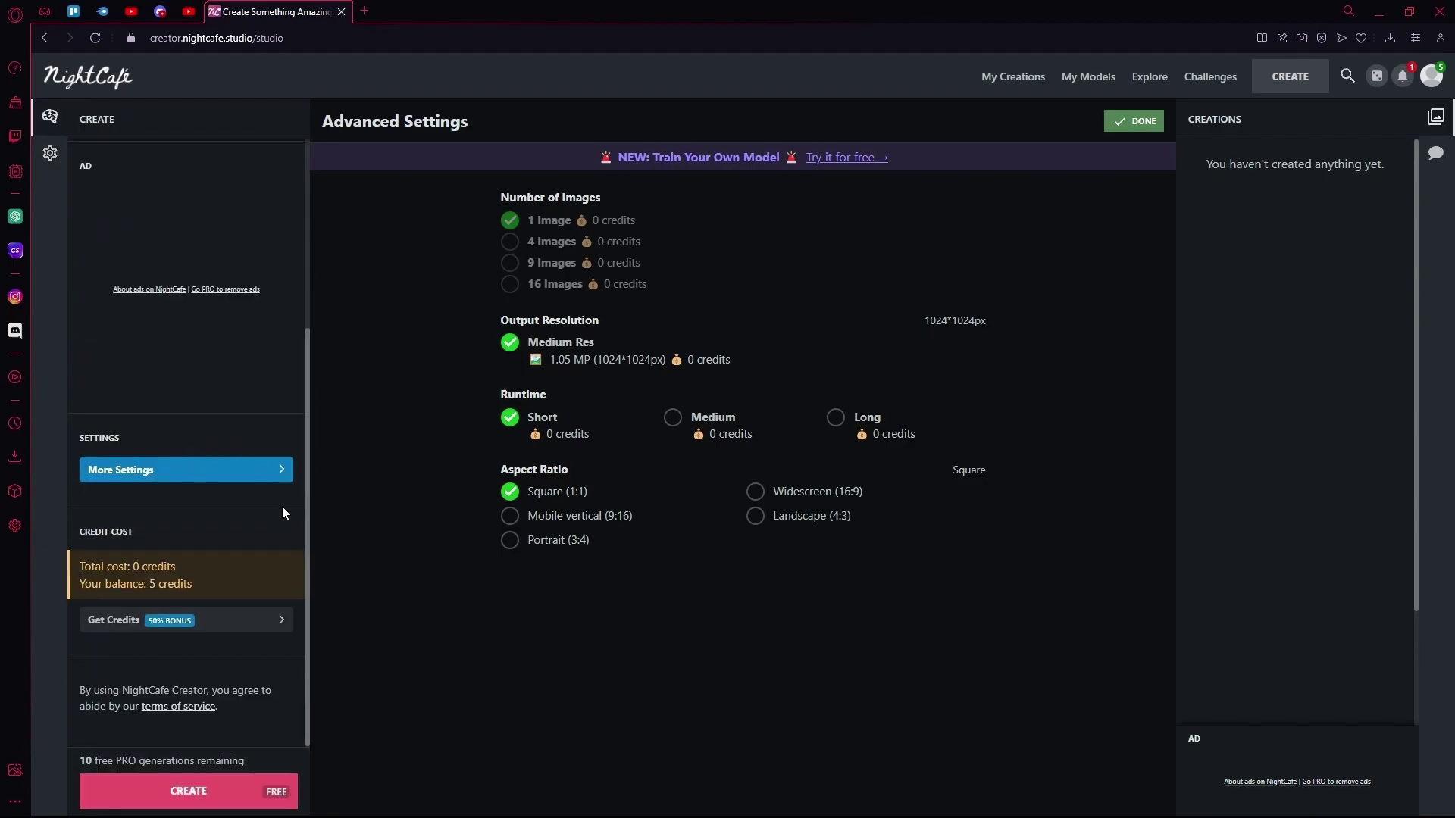
# Step: Review the Hobbyist, Enthusiast and AI Artist PRO plans, including AI Artist's 1400 credits and price
pyautogui.click(243, 620)
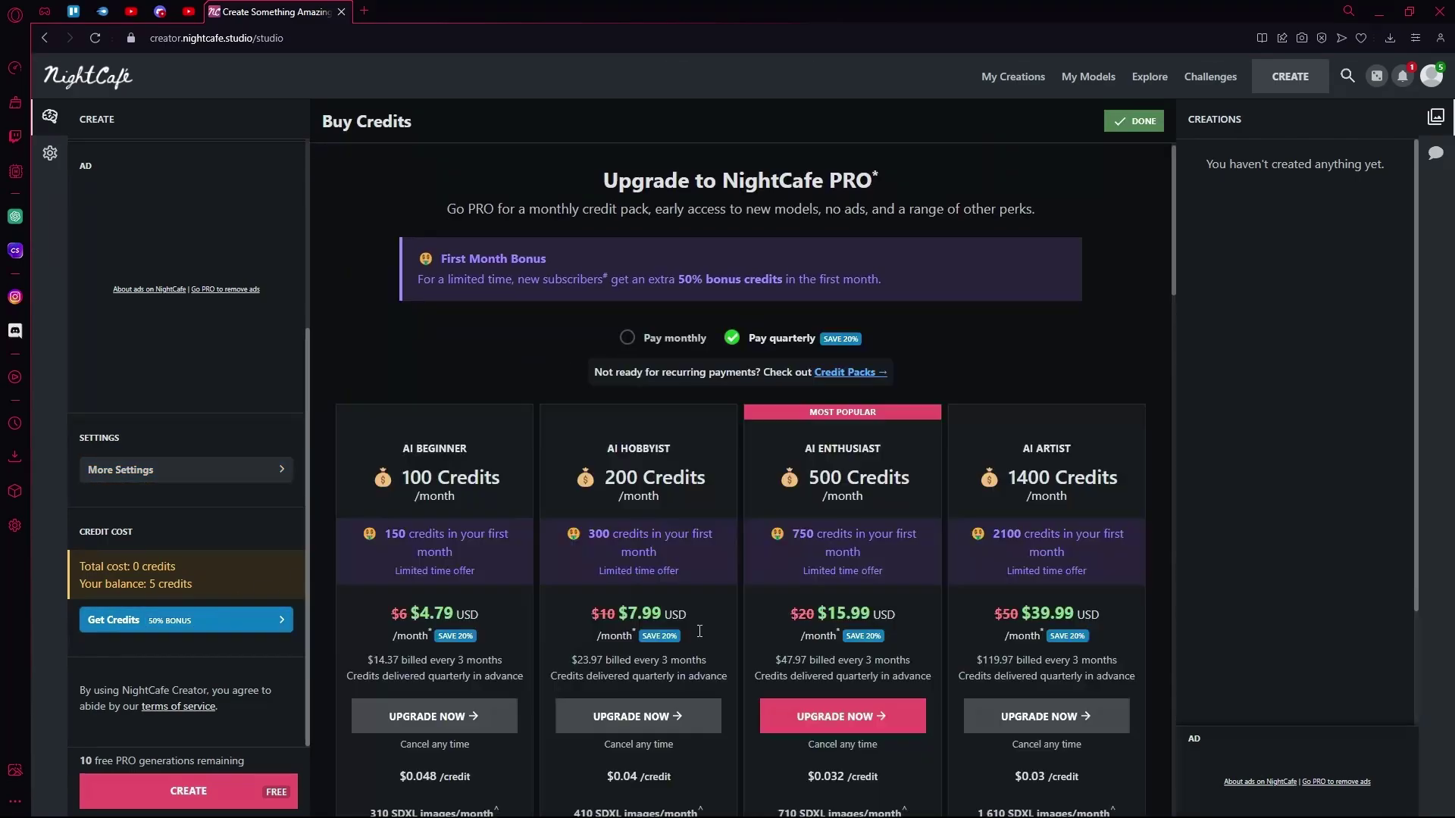
pyautogui.scroll(-2, 653, 620)
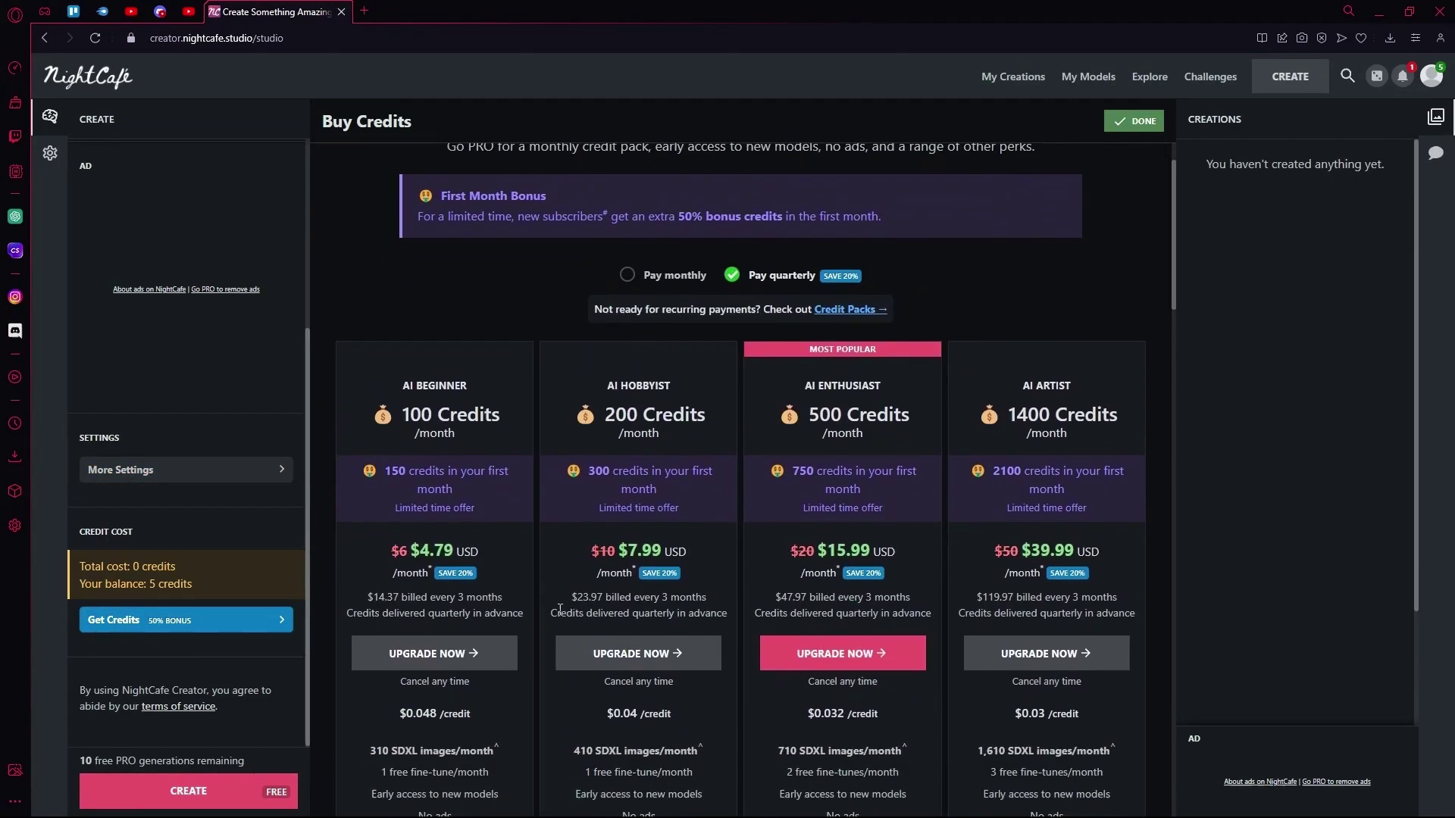
pyautogui.scroll(-2, 560, 610)
pyautogui.moveTo(593, 267); pyautogui.dragTo(809, 285)
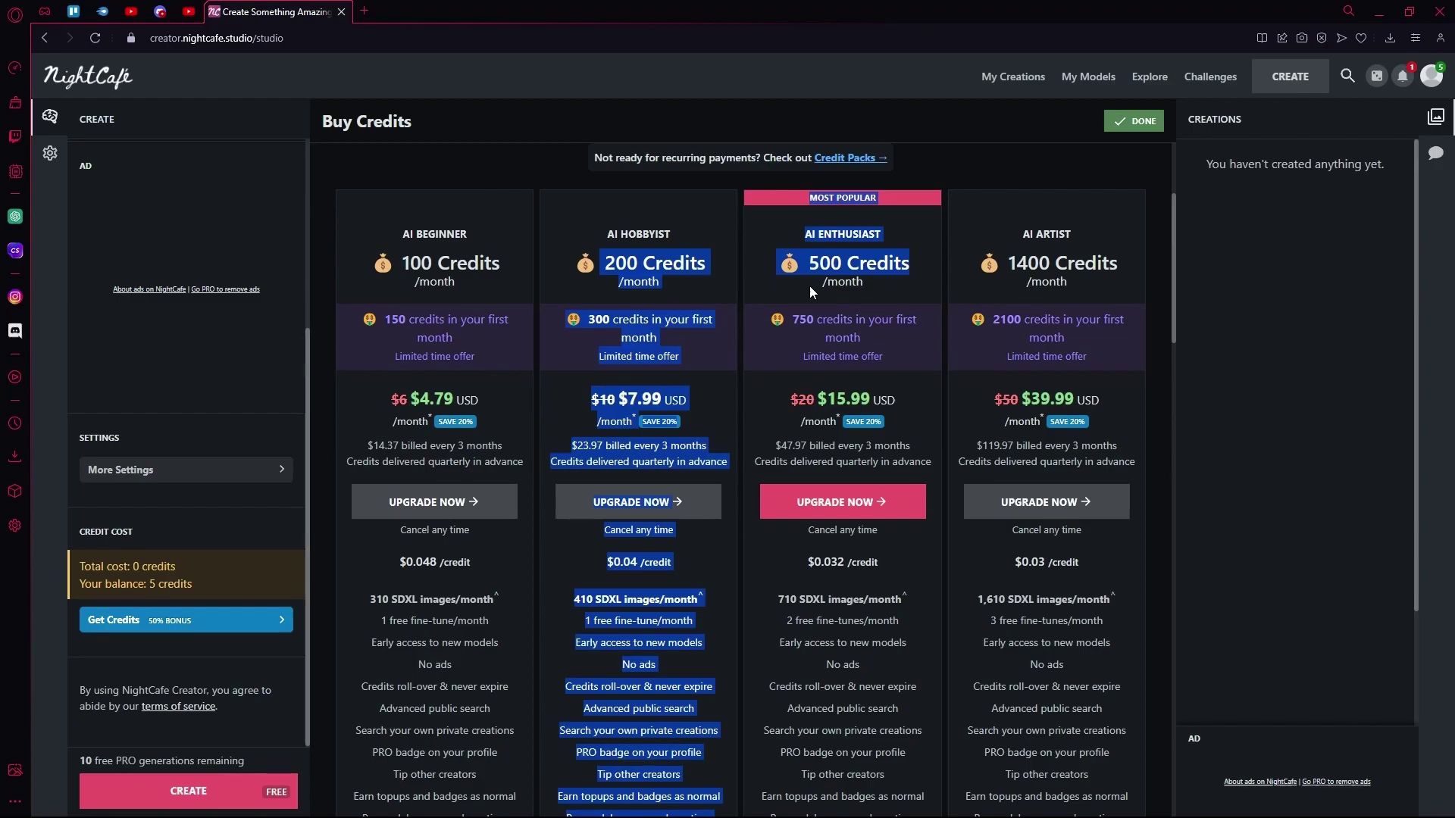
pyautogui.doubleClick(1085, 263)
pyautogui.click(1085, 263)
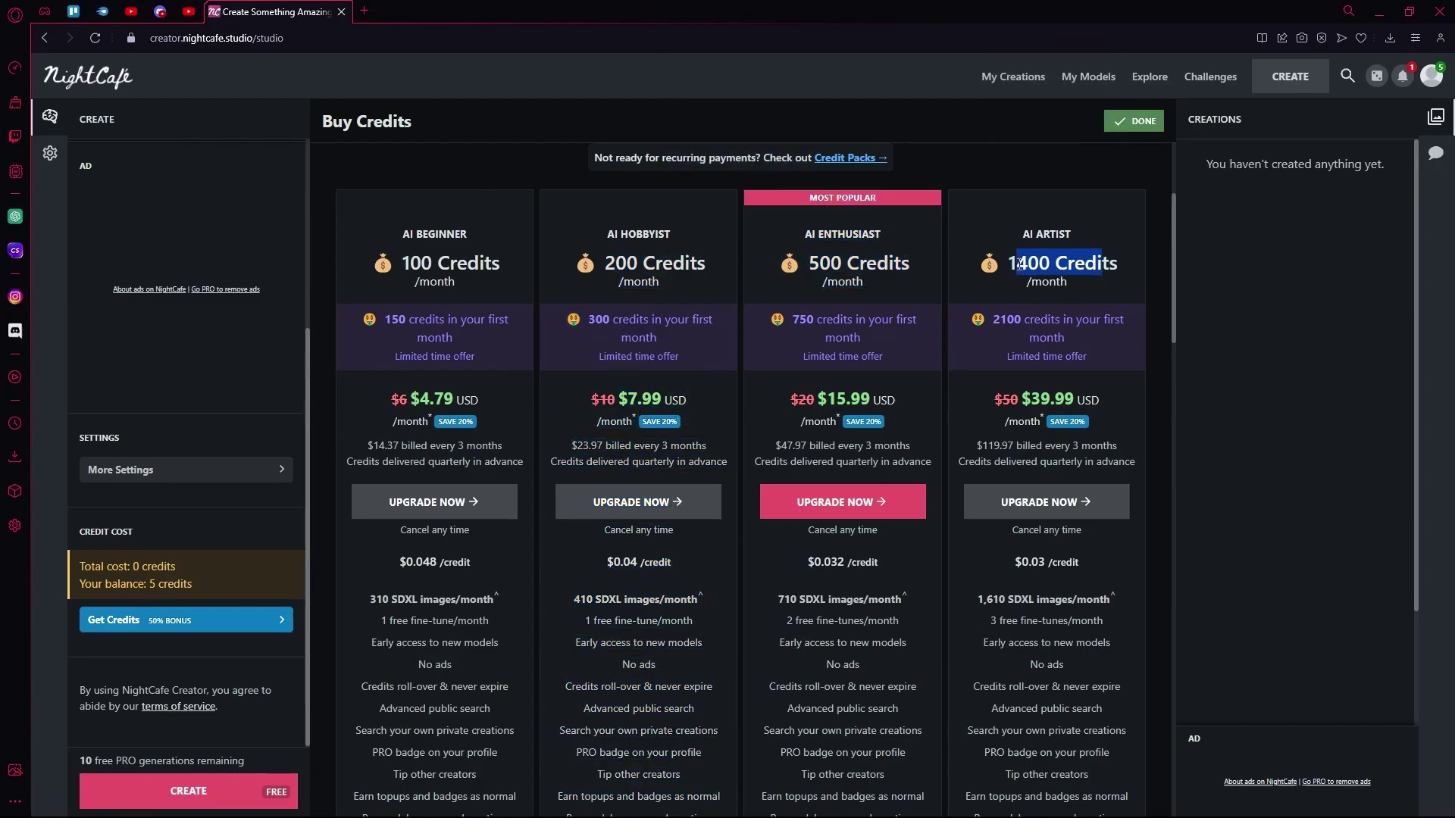
pyautogui.doubleClick(1035, 263)
pyautogui.click(1043, 270)
pyautogui.tripleClick(1043, 270)
pyautogui.scroll(-1, 1044, 270)
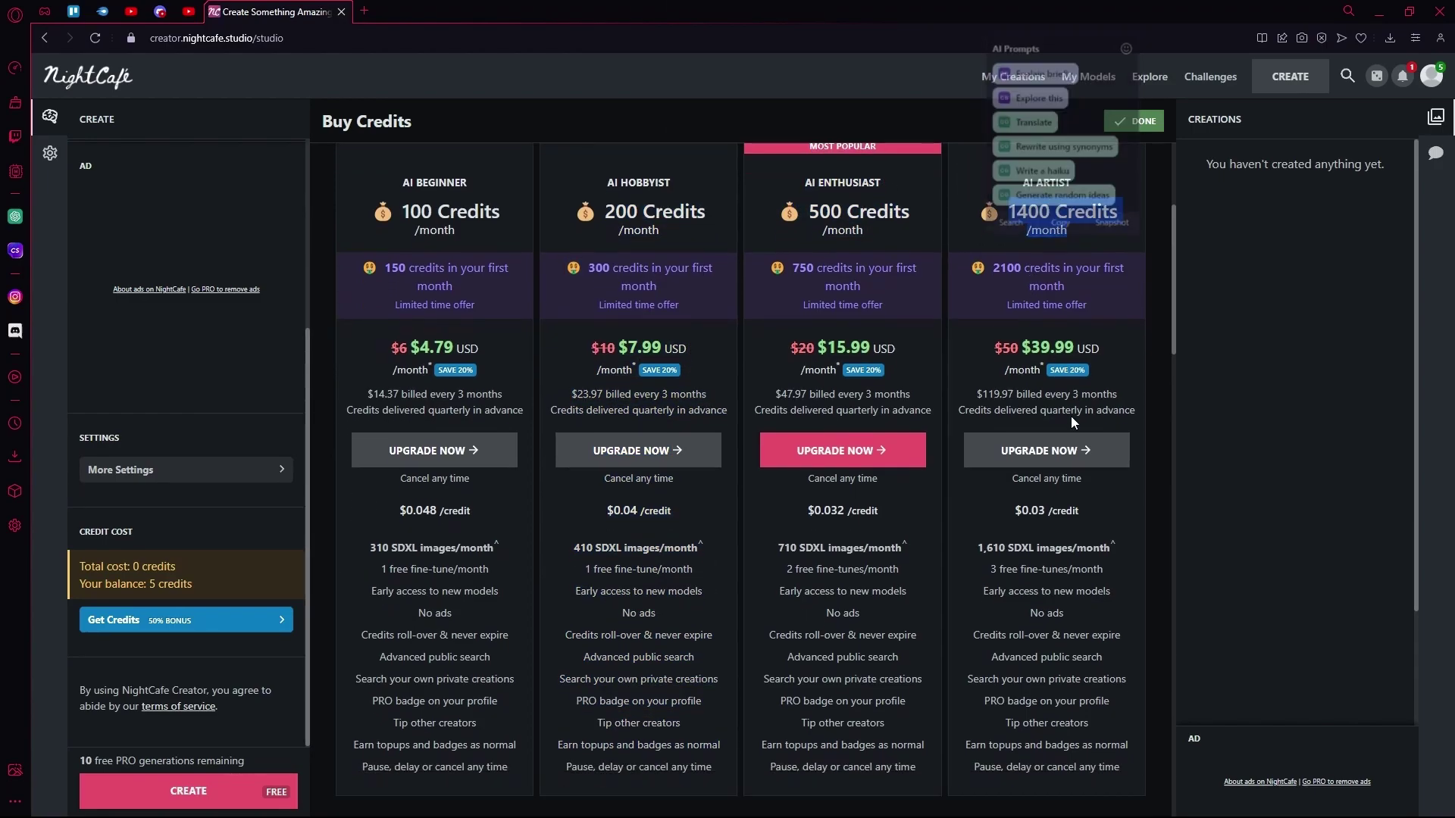
pyautogui.moveTo(1055, 324); pyautogui.dragTo(1000, 318)
pyautogui.click(1067, 298)
pyautogui.scroll(3, 1072, 228)
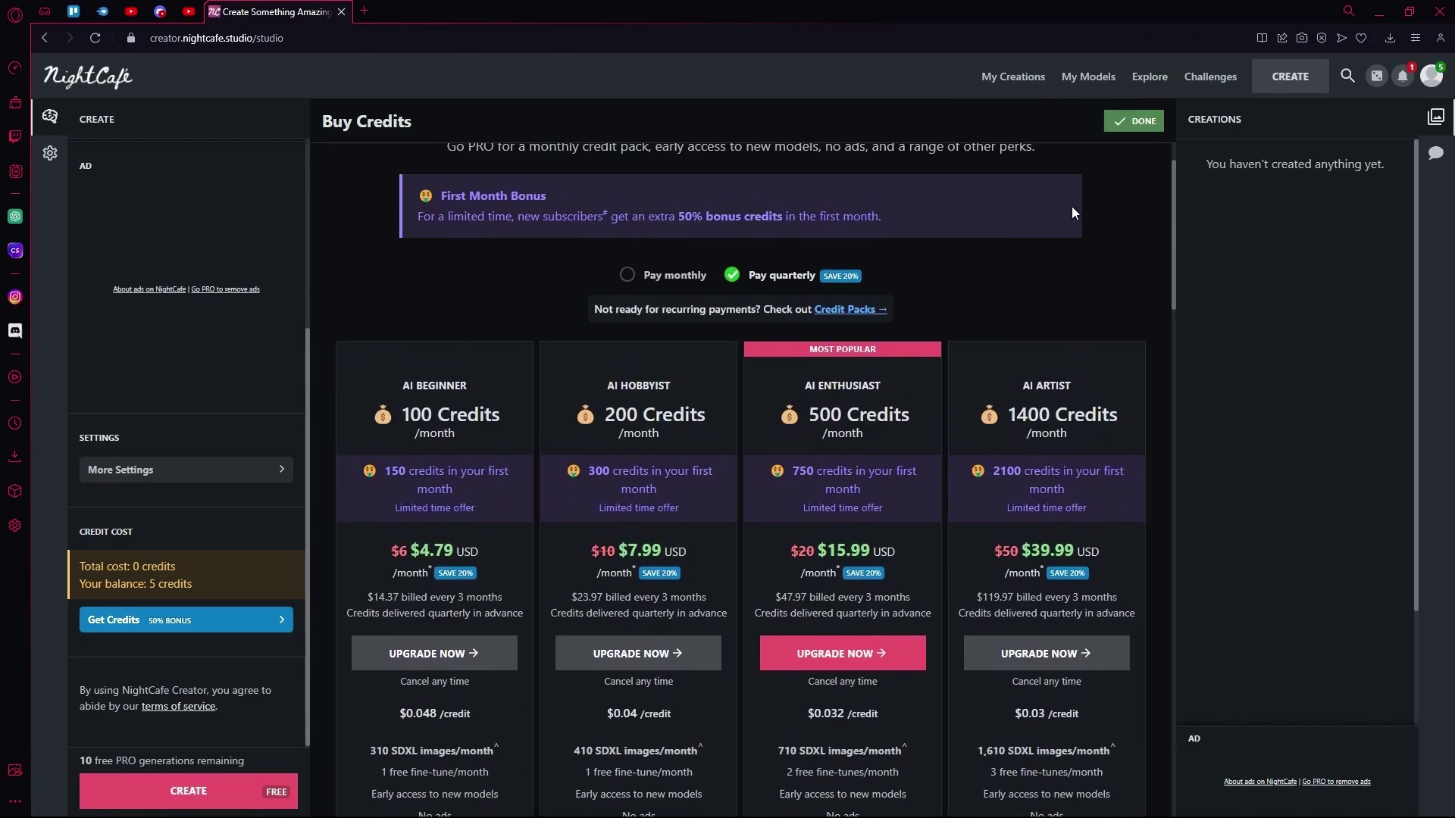
# Step: Check the AI Beginner plan's credit amount and price
pyautogui.moveTo(1009, 412); pyautogui.dragTo(1069, 413)
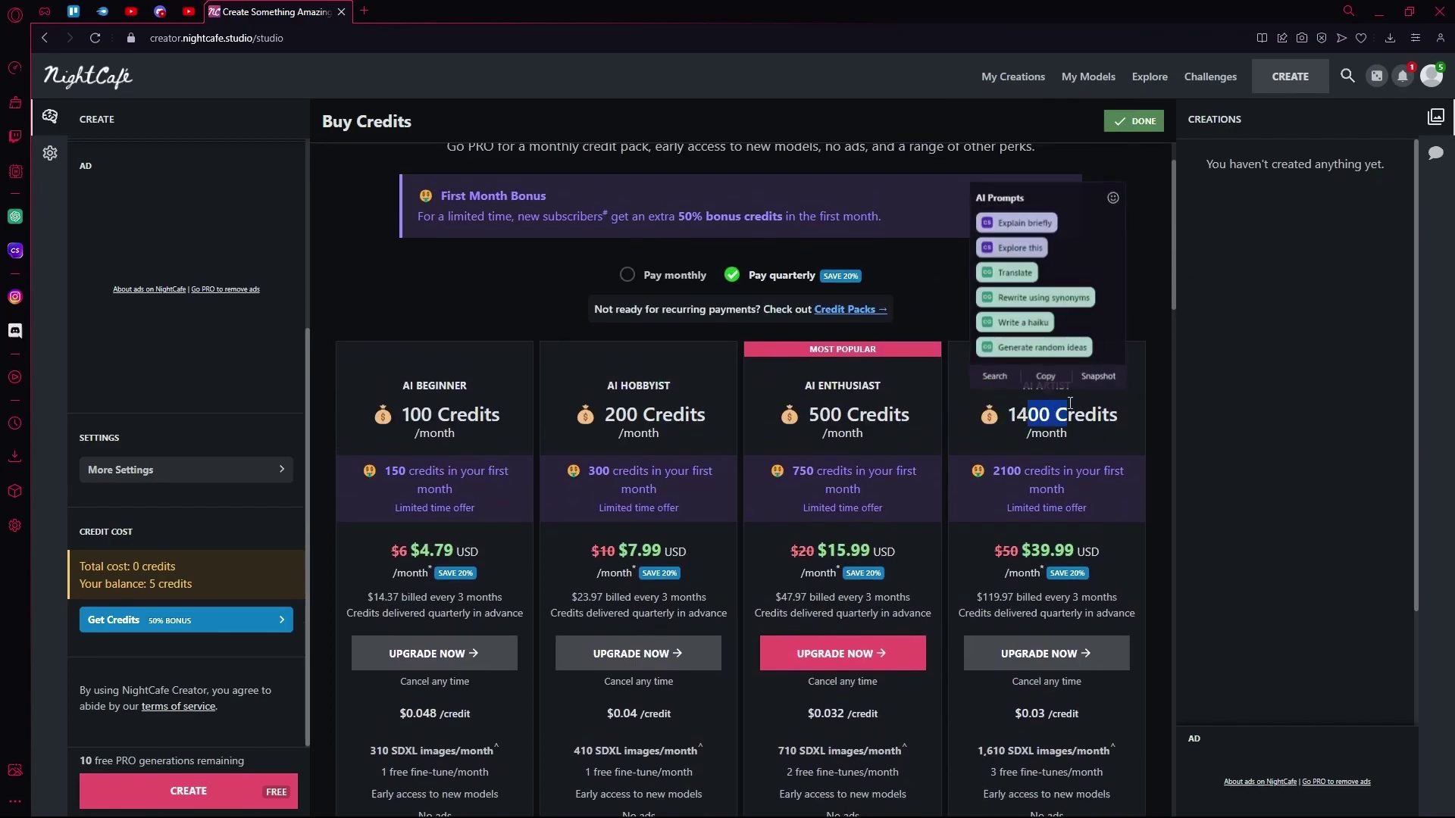
pyautogui.click(744, 579)
pyautogui.scroll(-2, 468, 726)
pyautogui.scroll(3, 468, 726)
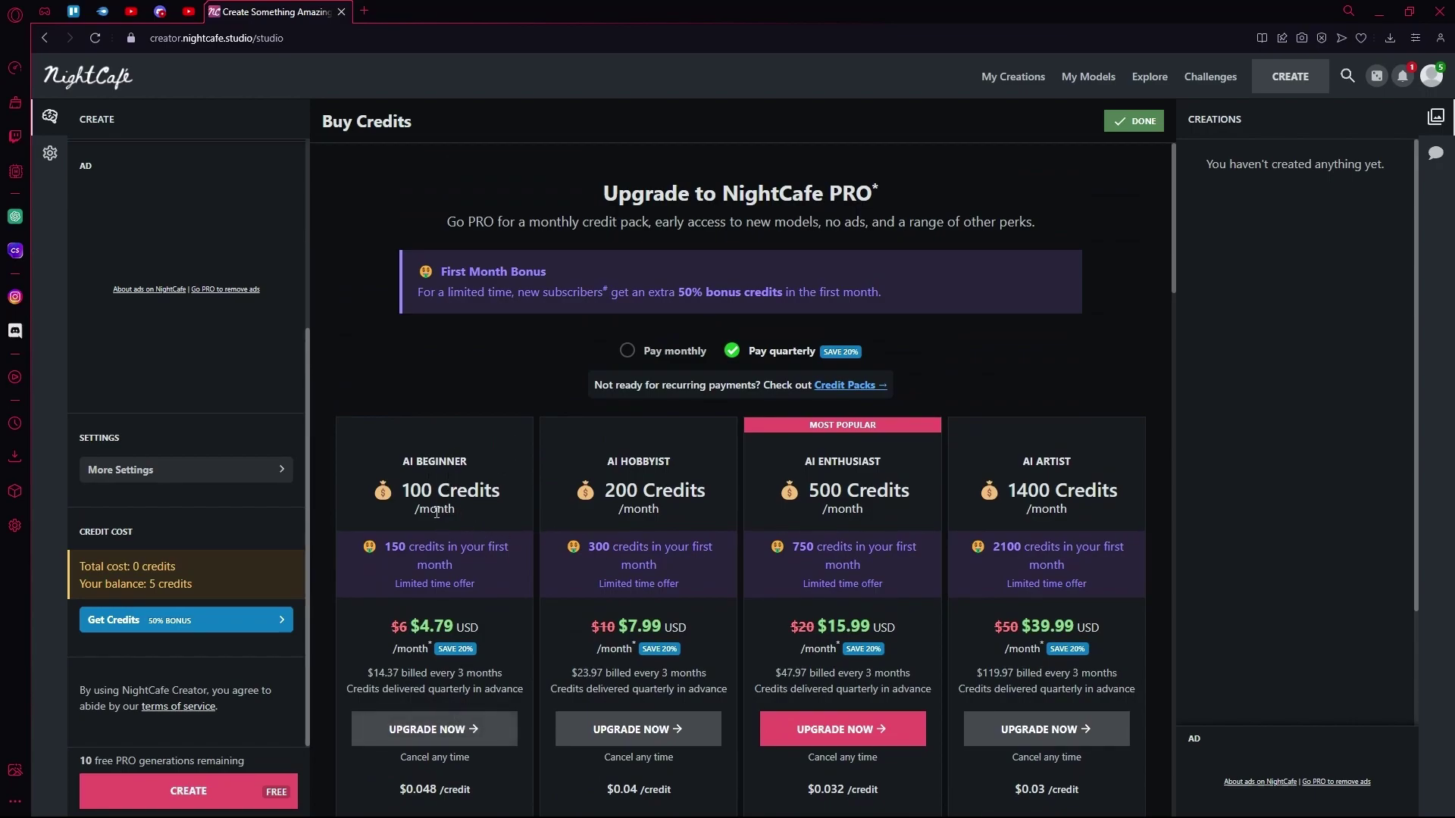
pyautogui.moveTo(421, 491); pyautogui.dragTo(466, 495)
pyautogui.click(421, 645)
pyautogui.scroll(-1, 422, 644)
pyautogui.moveTo(429, 551)
pyautogui.mouseDown()
pyautogui.moveTo(409, 561)
pyautogui.moveTo(421, 566)
pyautogui.mouseUp()
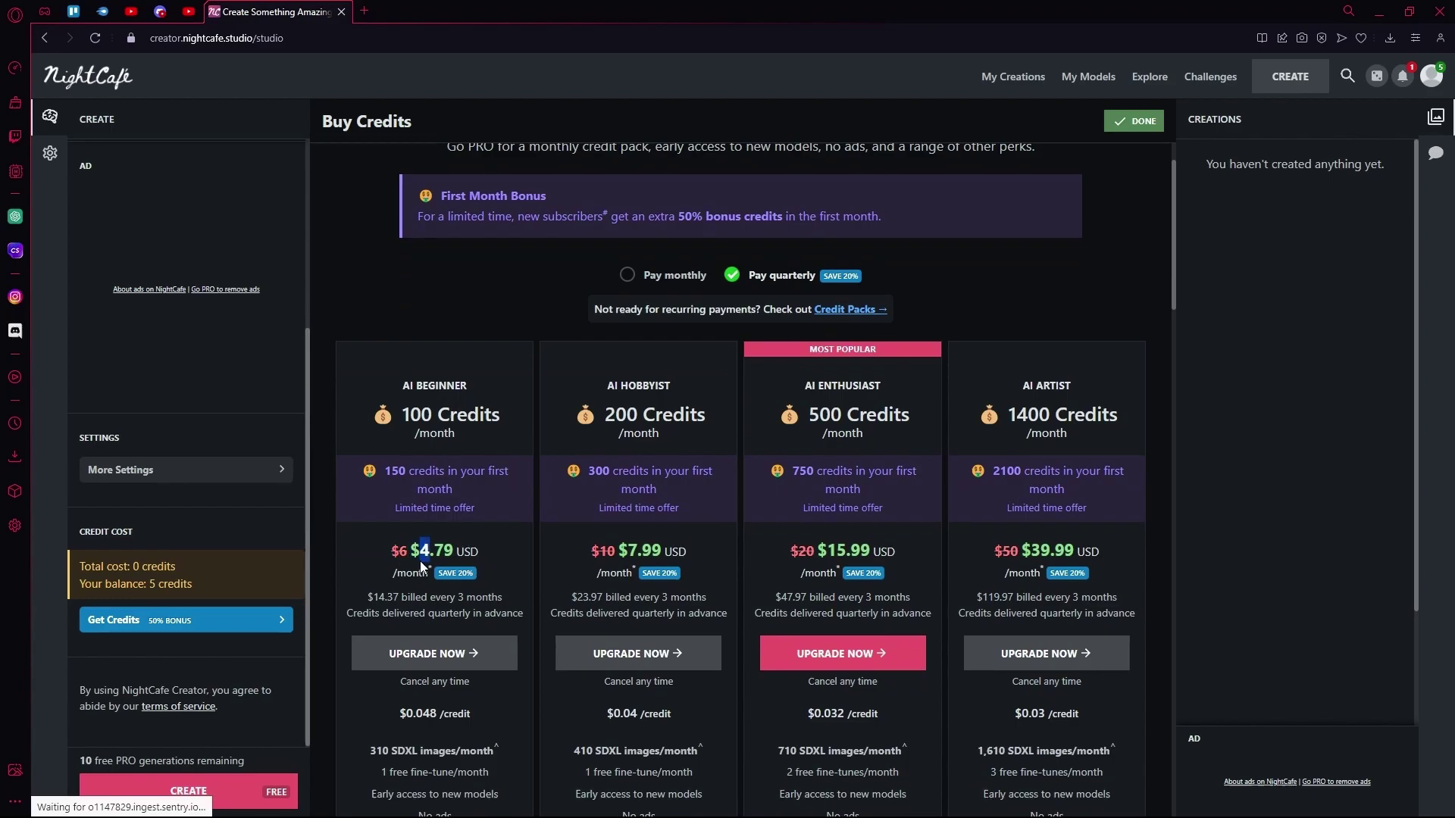
pyautogui.scroll(4, 192, 348)
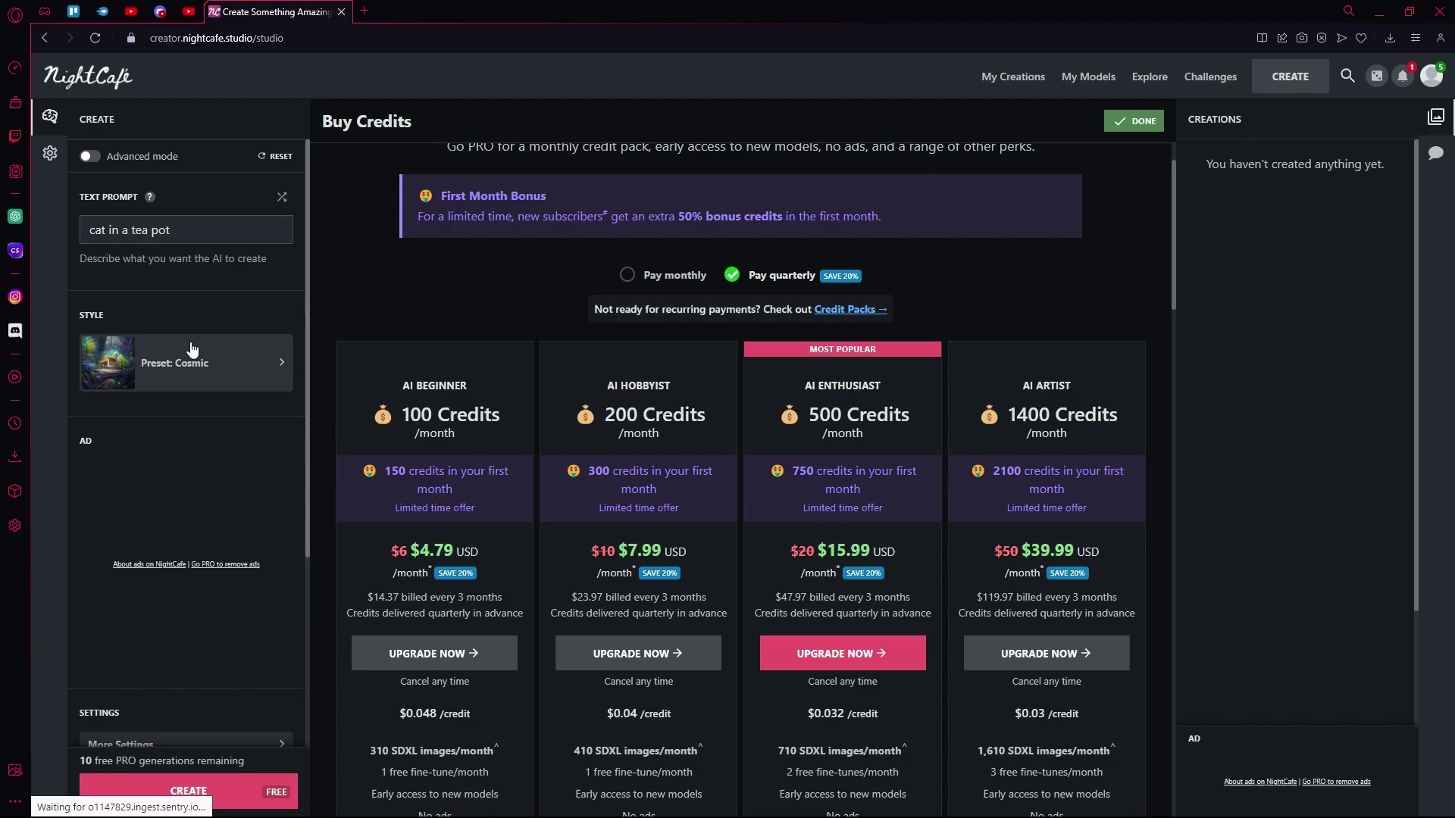
# Step: Jump to the one-off Credit Packs, starting at 100 credits for $7.99
pyautogui.click(843, 310)
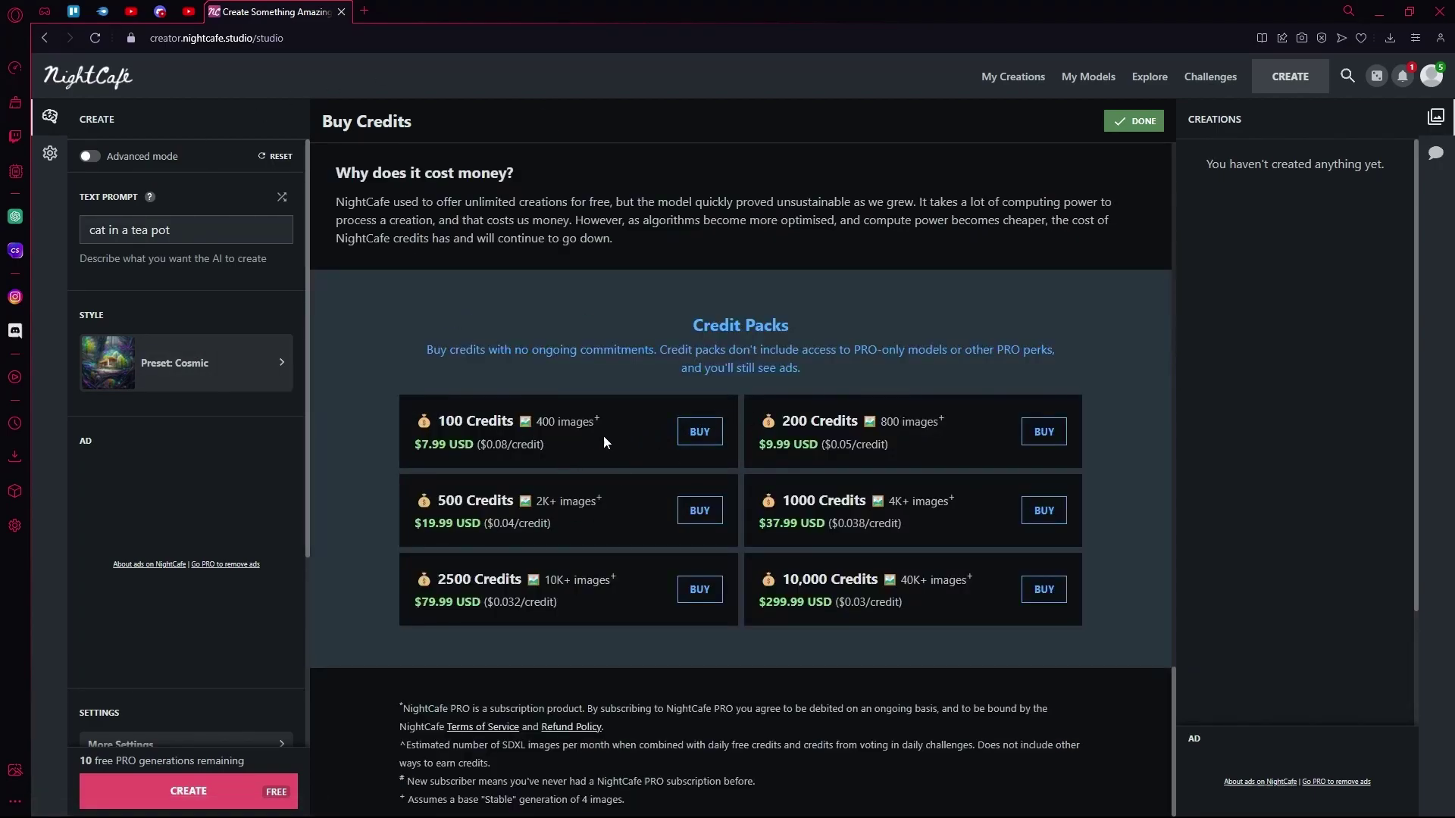
pyautogui.scroll(-4, 220, 507)
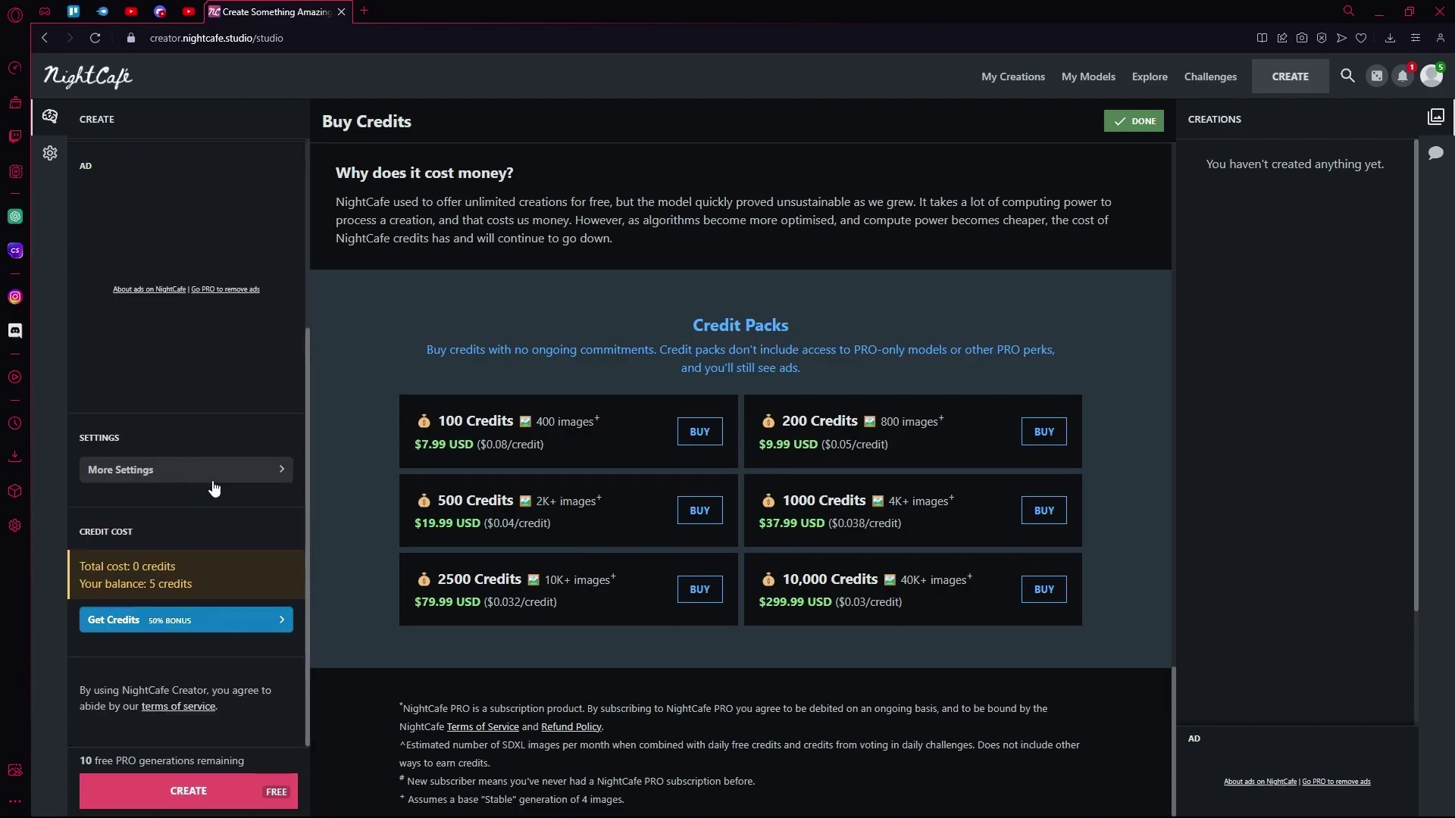
pyautogui.scroll(4, 218, 505)
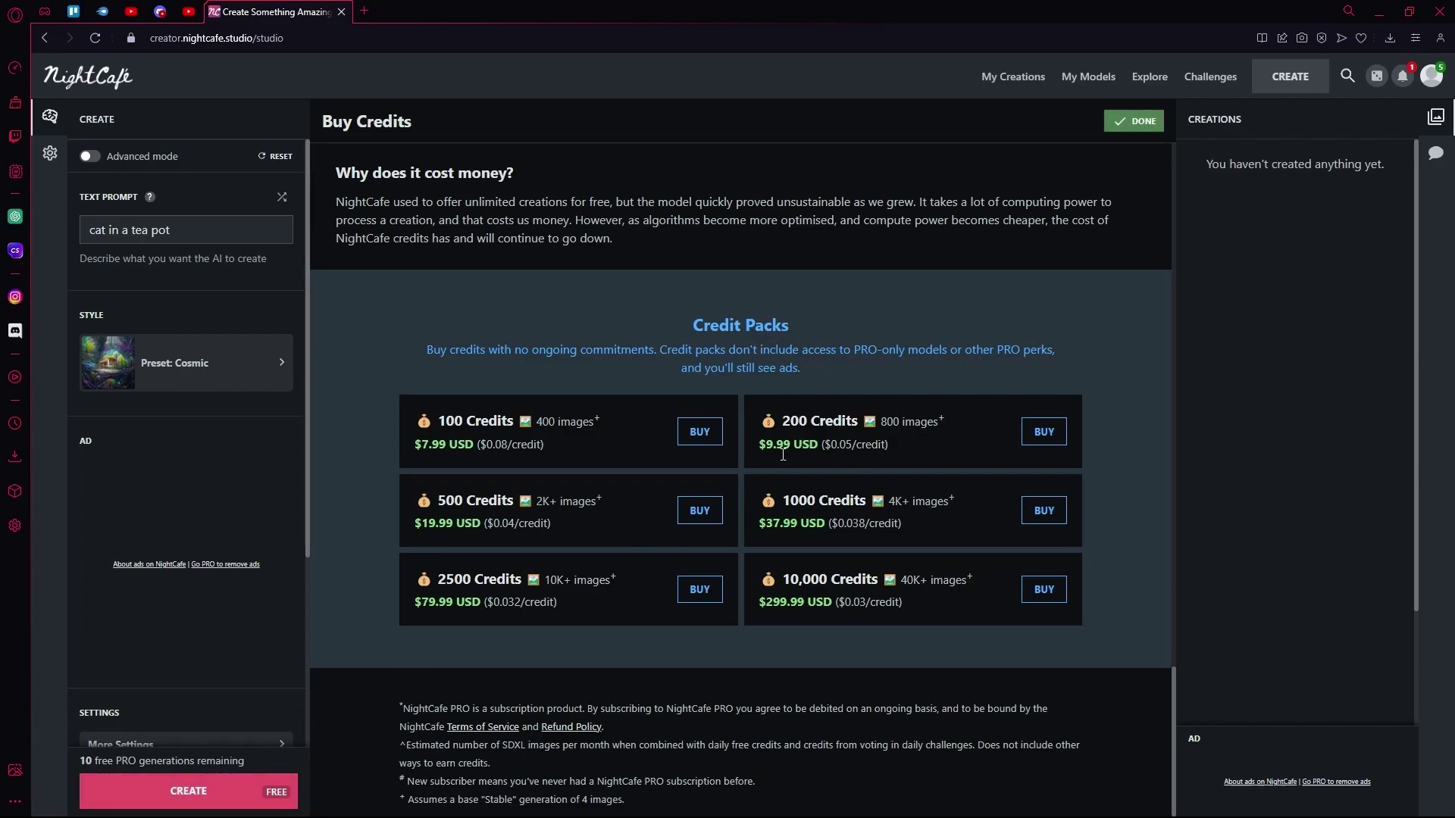
# Step: Launch the Cosmic 'cat in a tea pot' generation and accept the sign-up terms to queue it
pyautogui.click(256, 782)
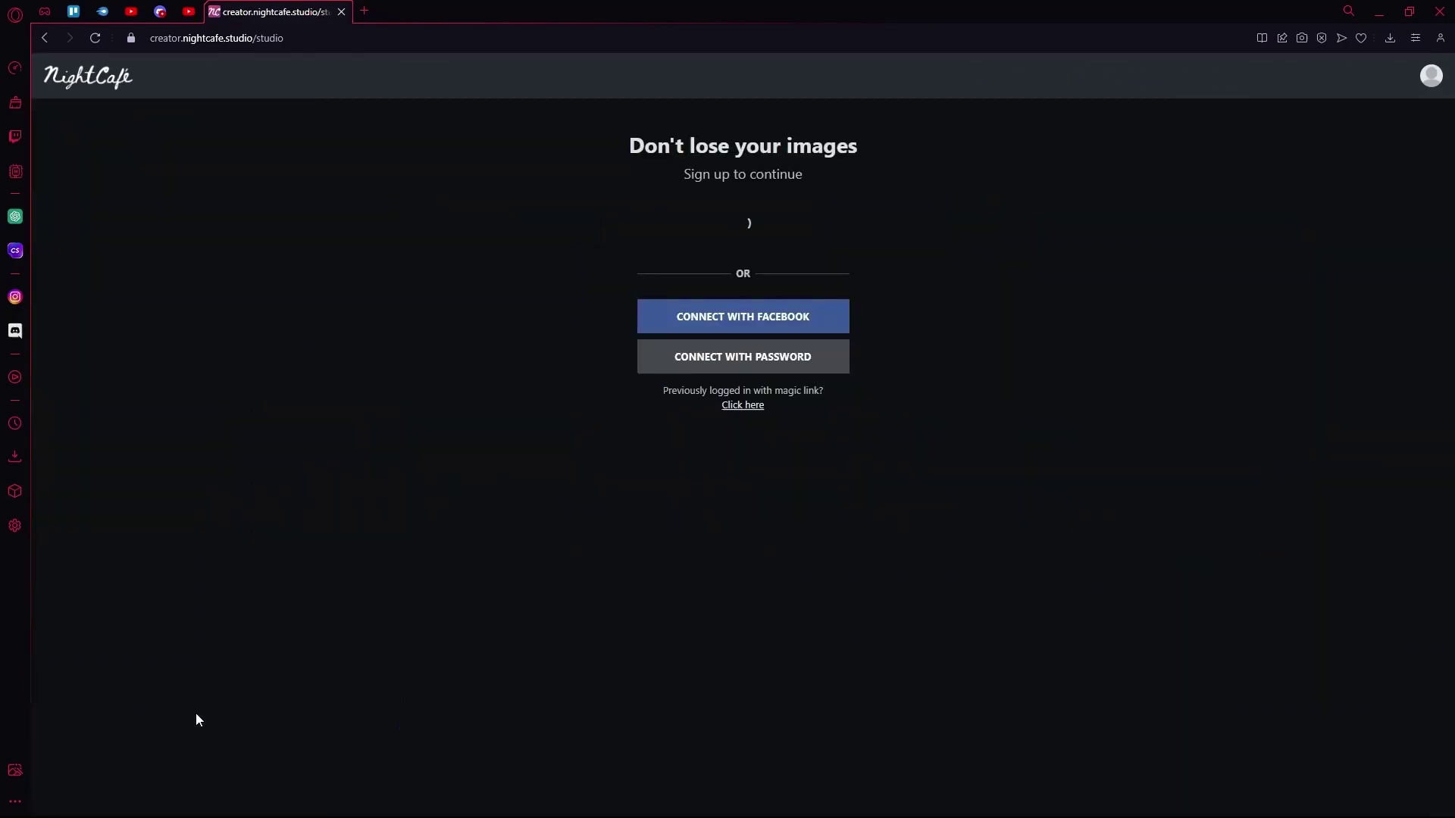
pyautogui.moveTo(871, 148); pyautogui.dragTo(838, 149)
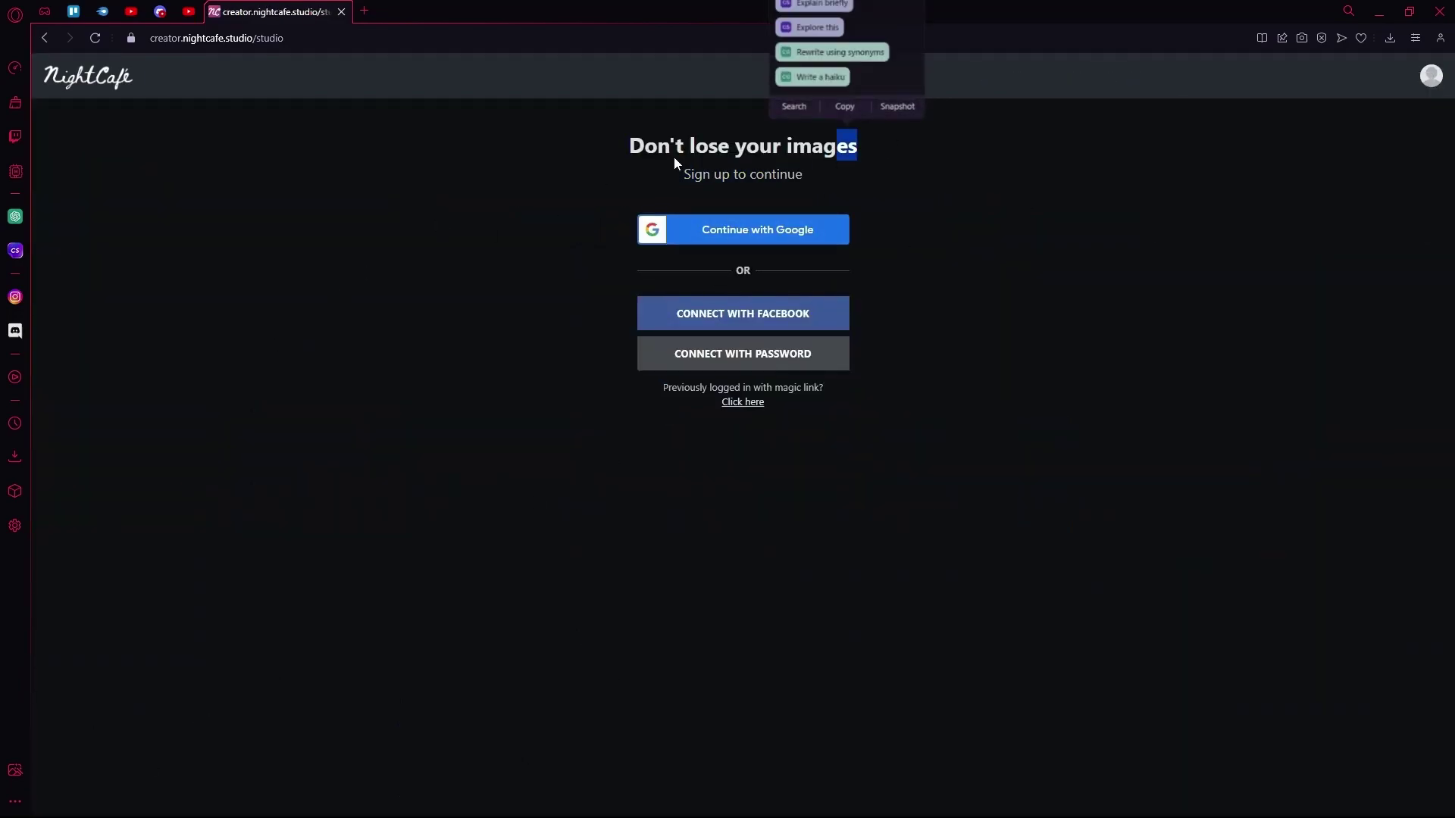
pyautogui.moveTo(675, 157); pyautogui.dragTo(1318, 89)
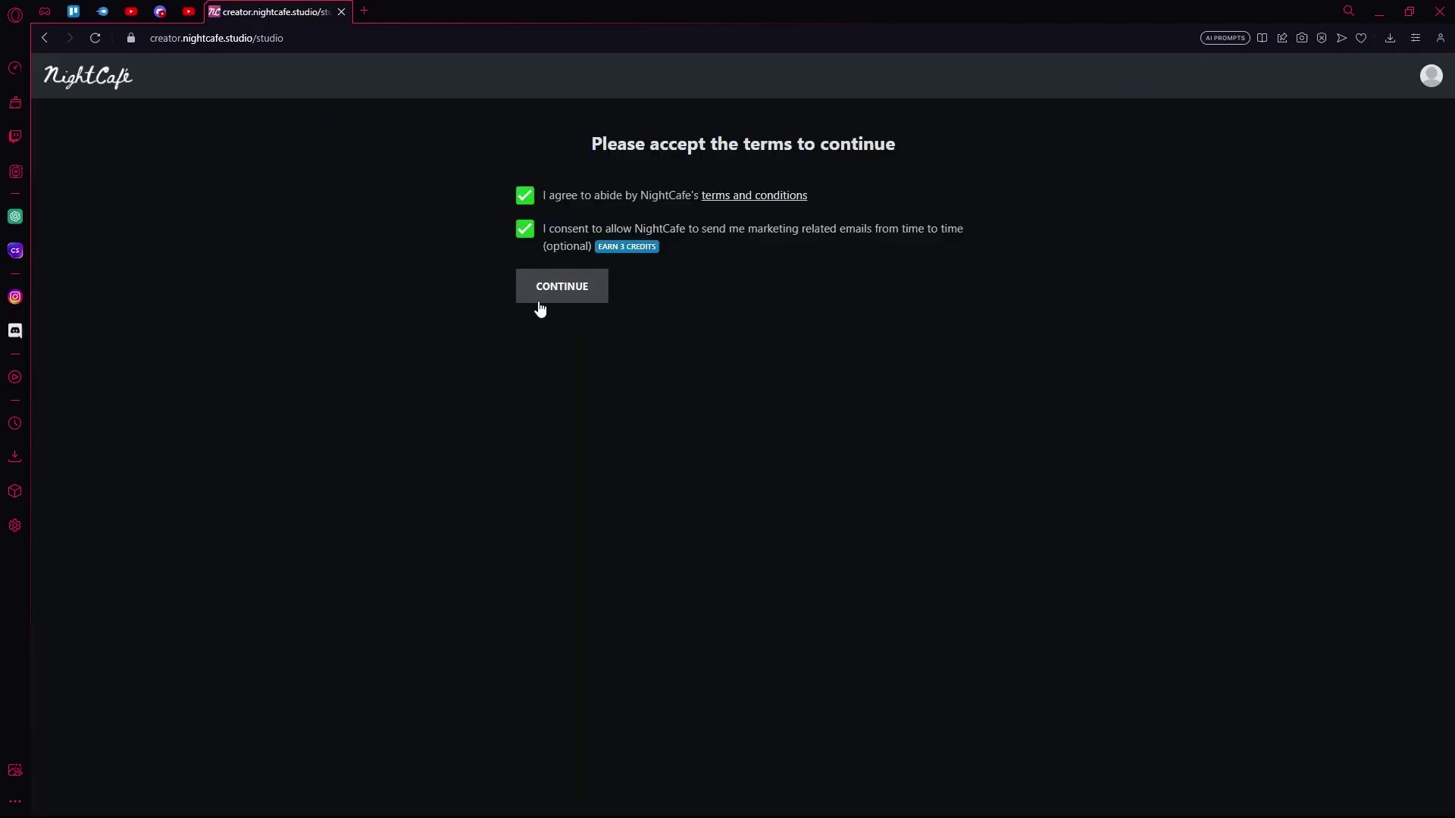
pyautogui.click(540, 301)
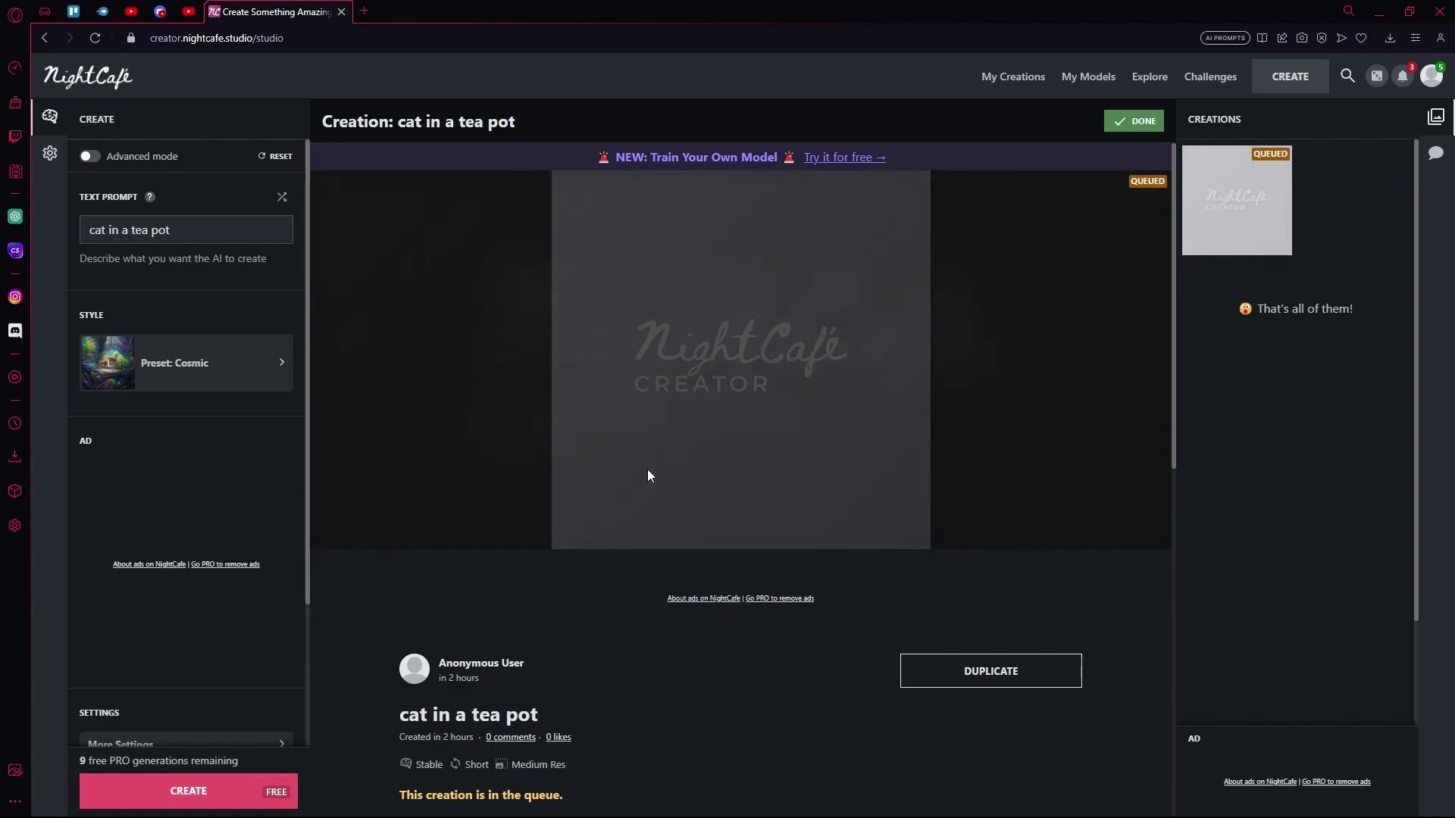
# Step: Scroll through the queued creation's settings, including its listed text prompts
pyautogui.scroll(-2, 1021, 464)
pyautogui.scroll(2, 999, 447)
pyautogui.scroll(-3, 994, 447)
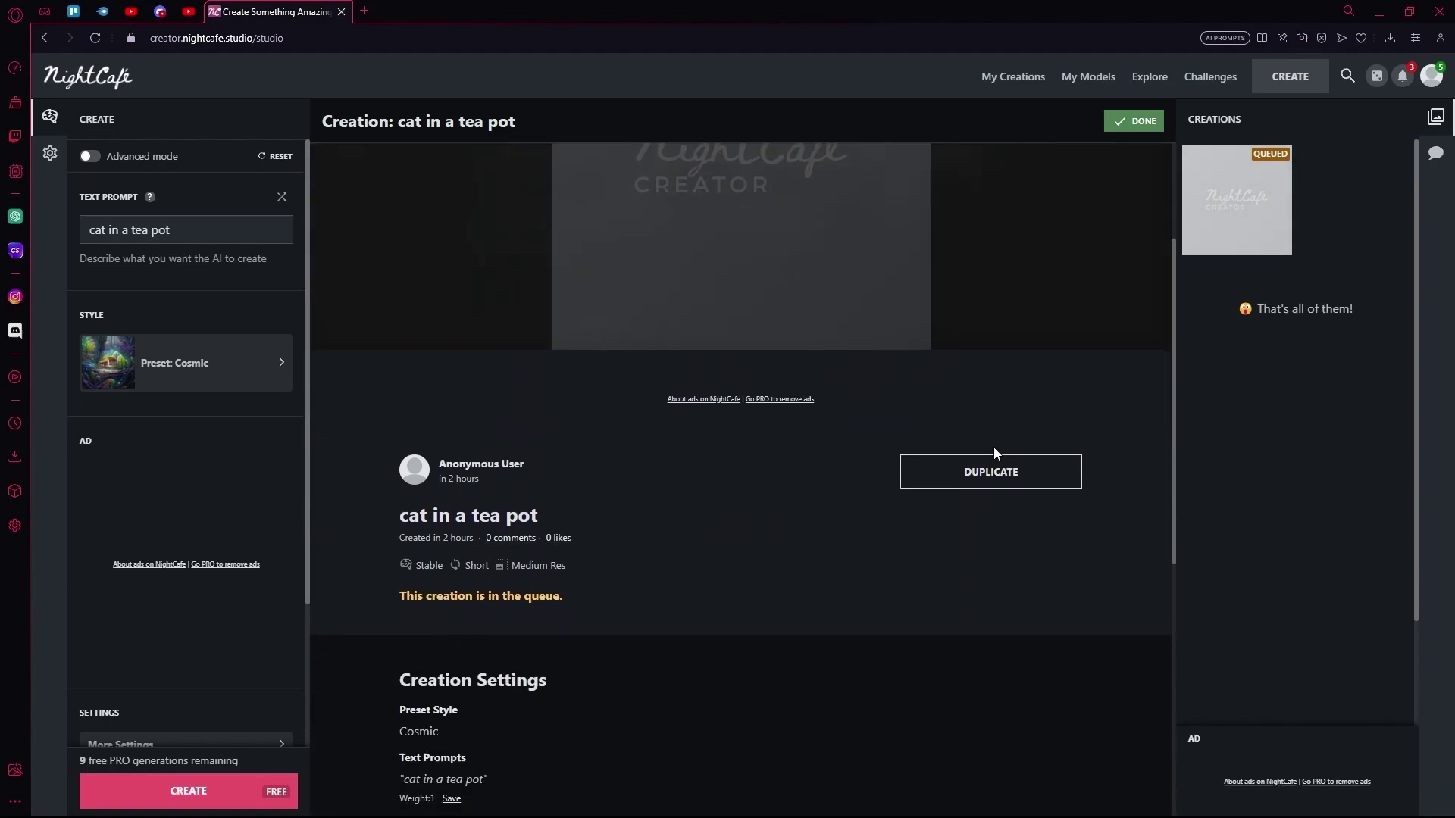
pyautogui.scroll(-2, 993, 452)
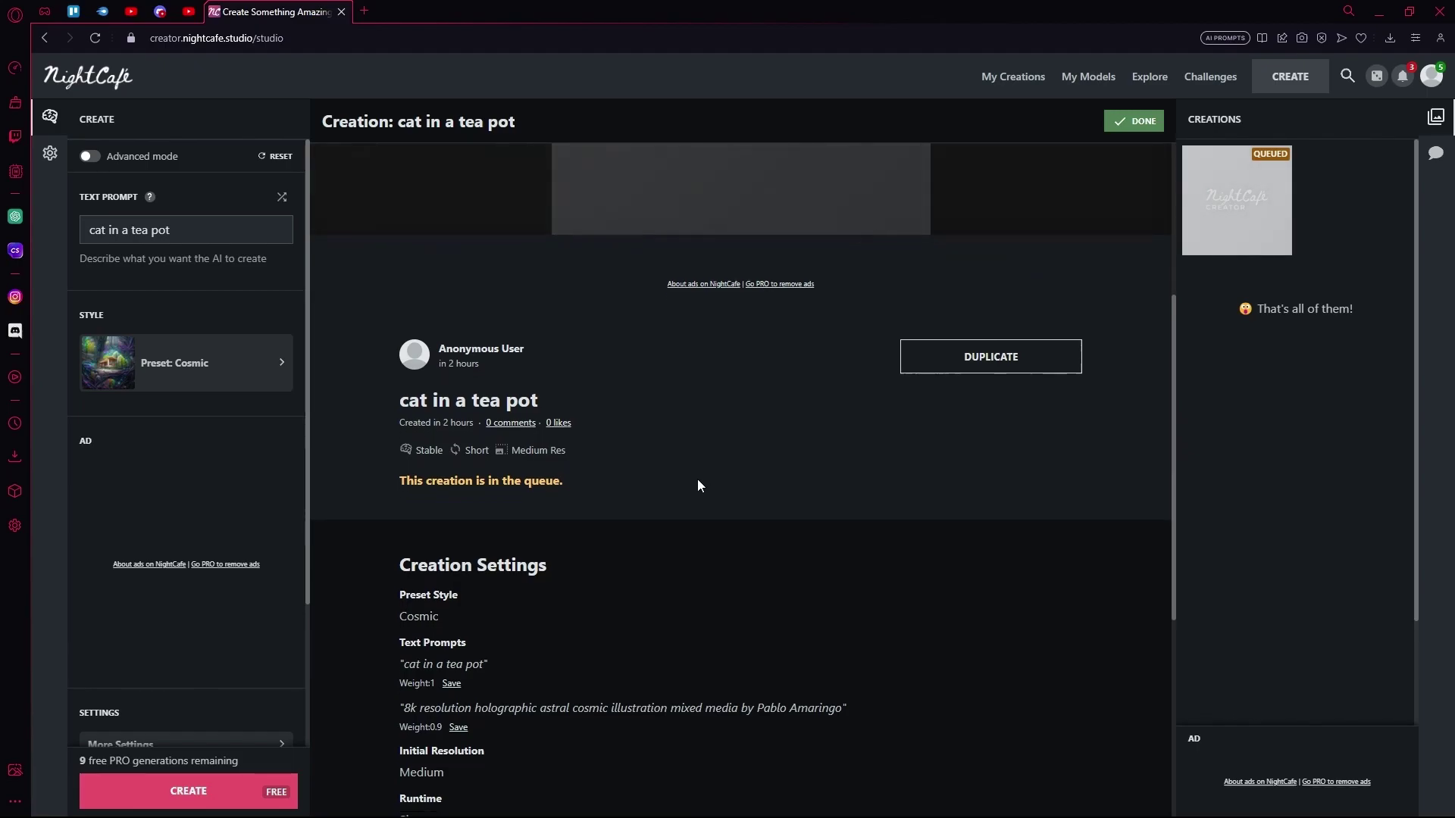
pyautogui.scroll(-5, 697, 485)
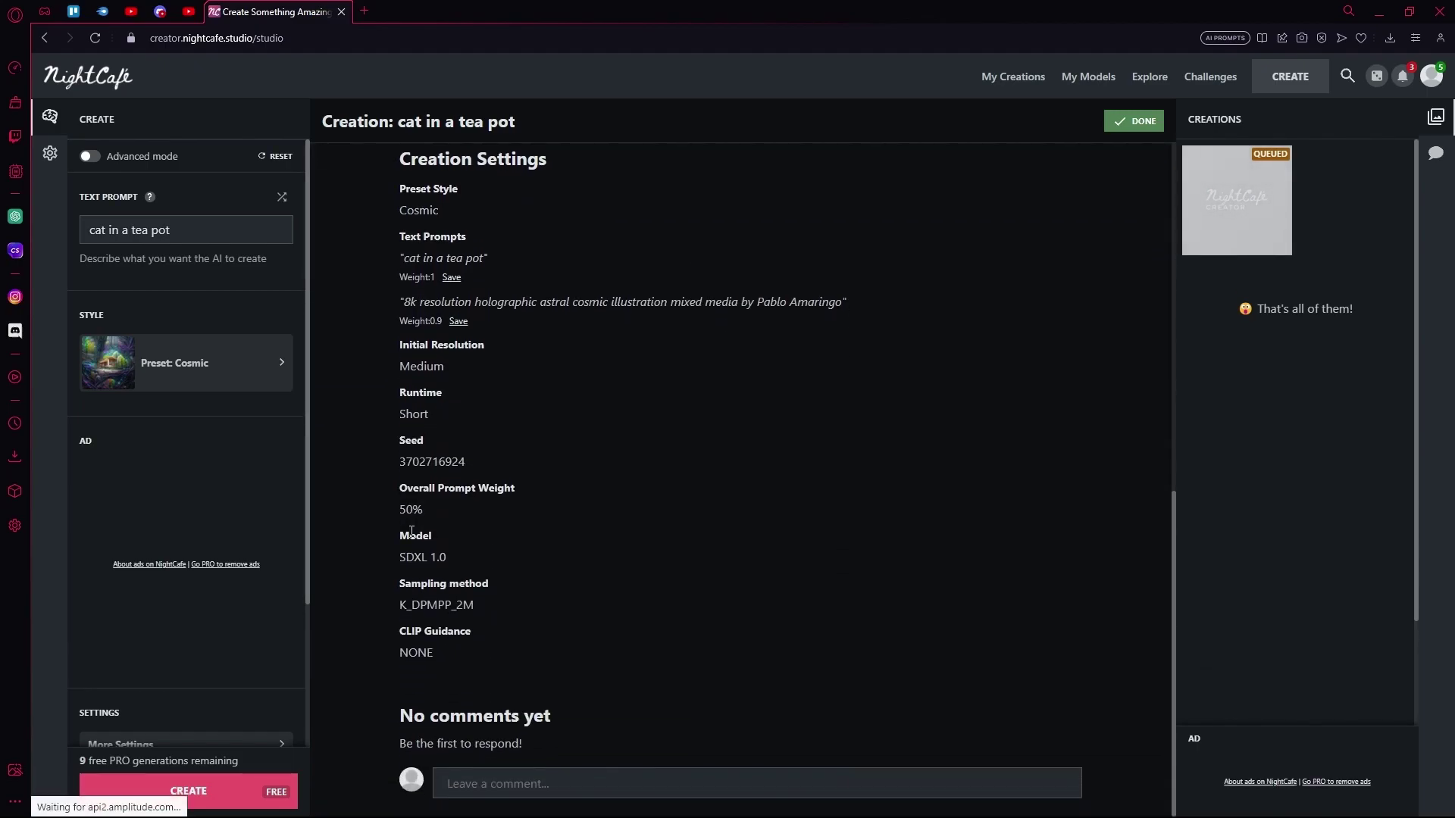
pyautogui.scroll(9, 551, 413)
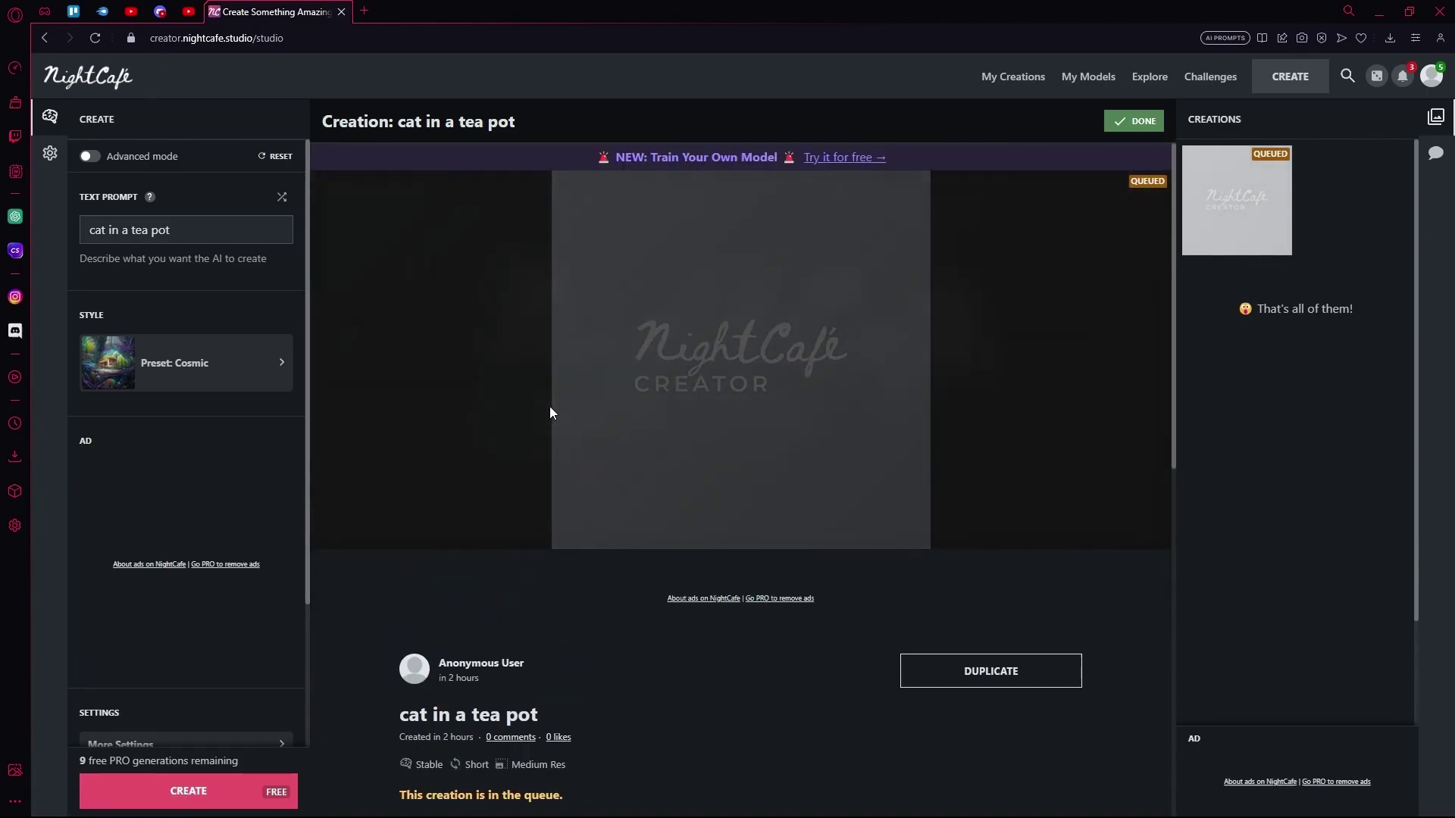
pyautogui.scroll(-3, 498, 461)
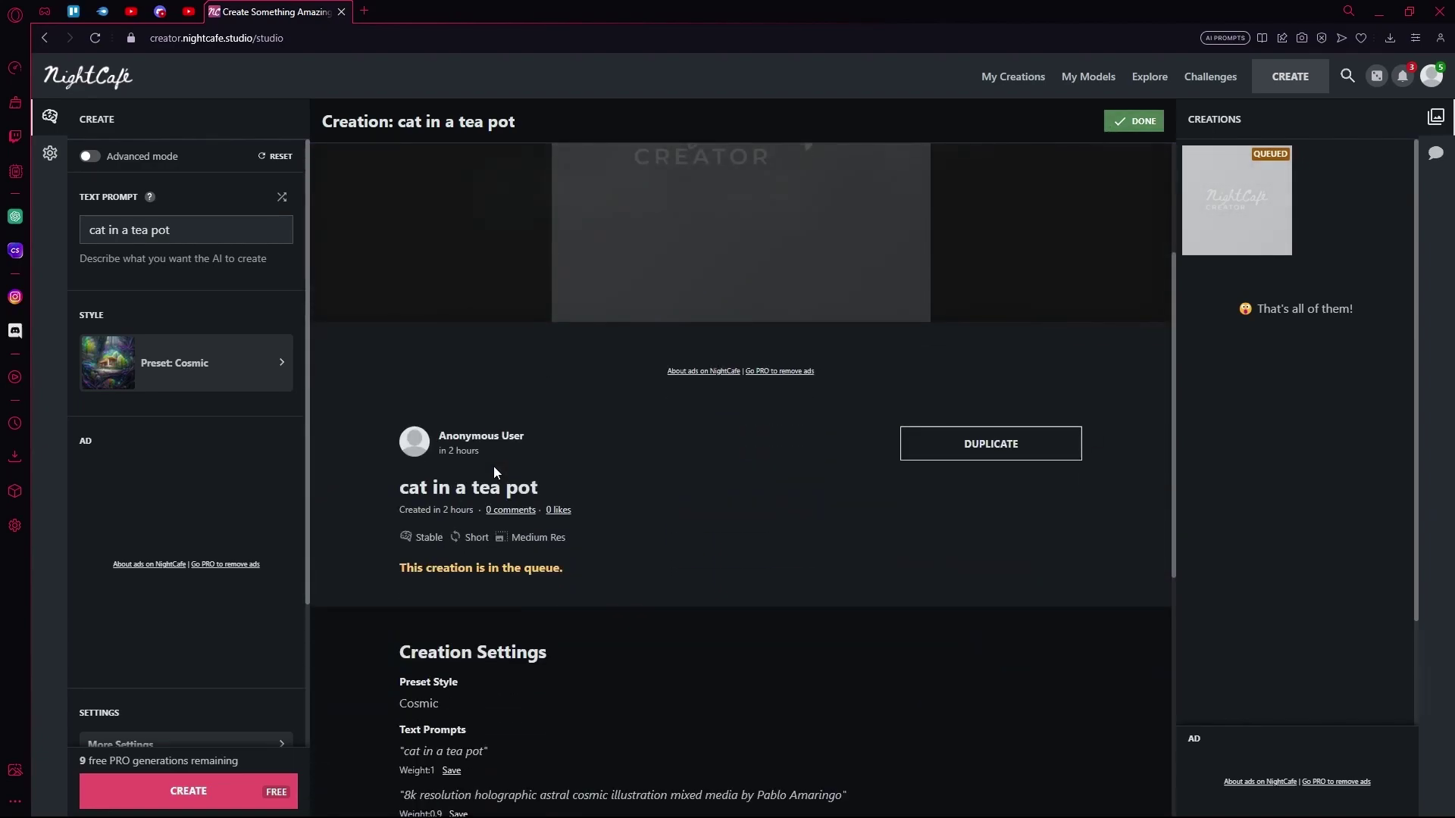
pyautogui.scroll(-4, 493, 466)
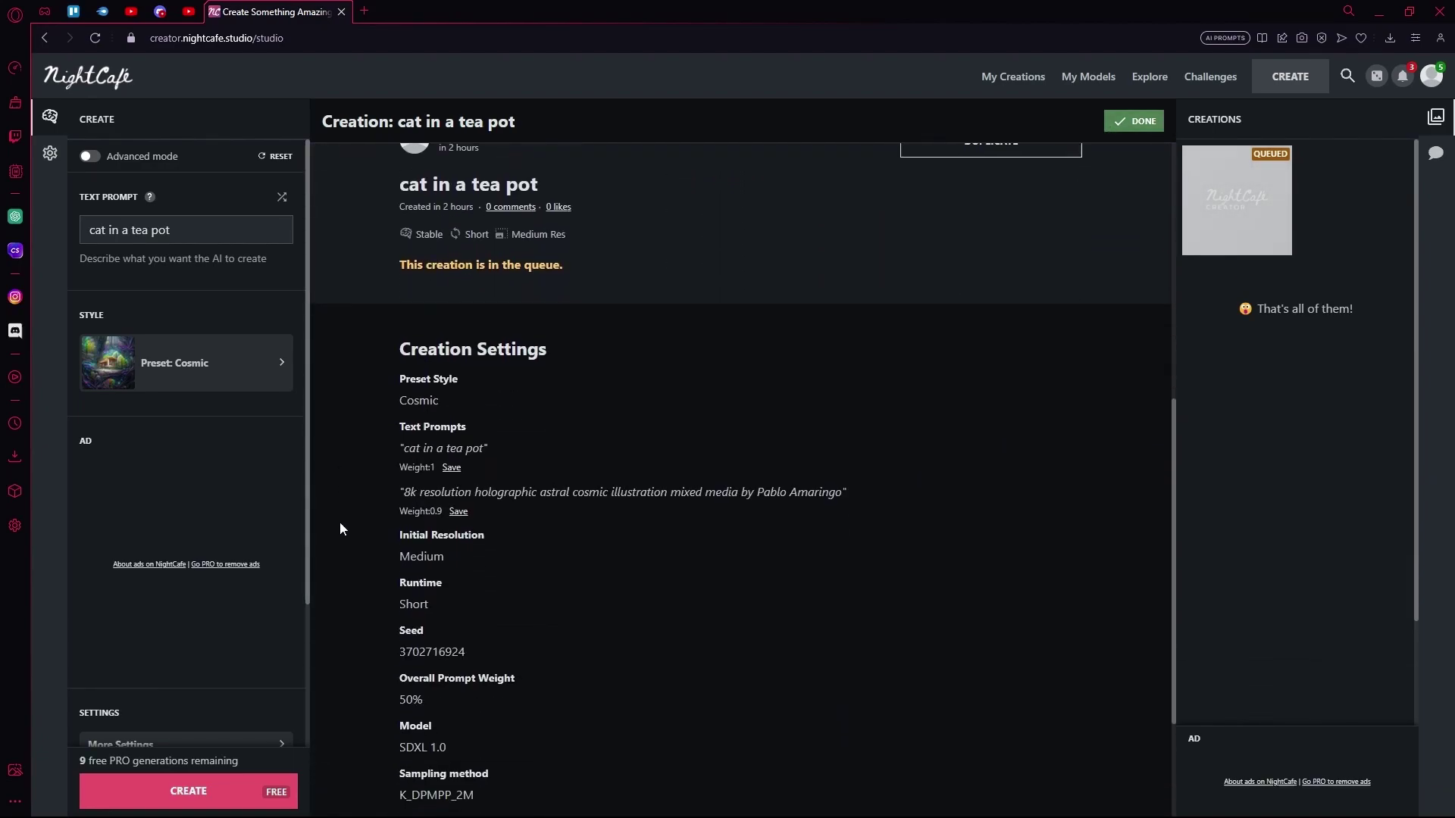
pyautogui.scroll(-1, 521, 425)
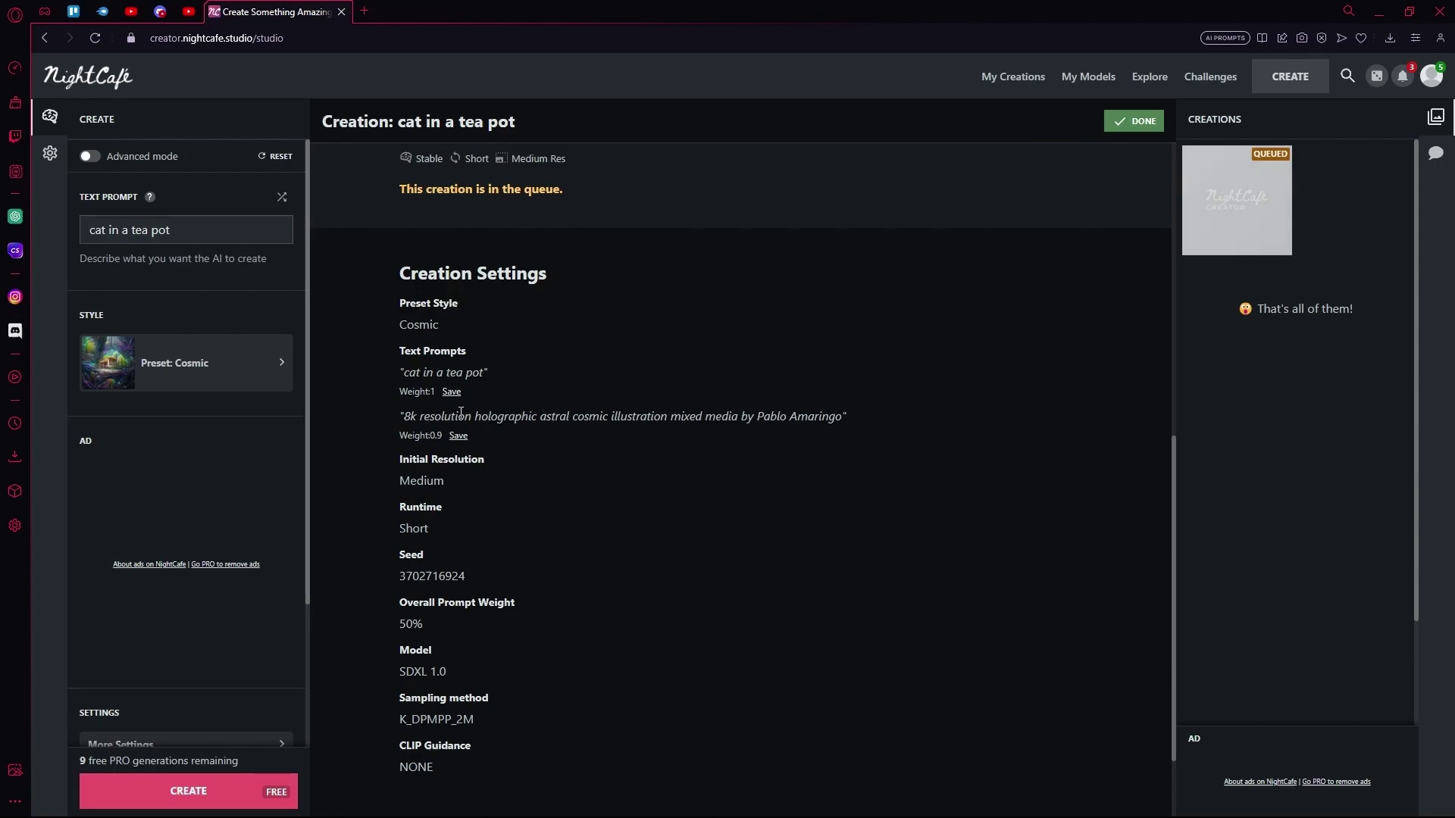
pyautogui.moveTo(430, 415)
pyautogui.mouseDown()
pyautogui.moveTo(466, 397)
pyautogui.moveTo(425, 397)
pyautogui.mouseUp()
pyautogui.click(425, 397)
pyautogui.scroll(-2, 429, 394)
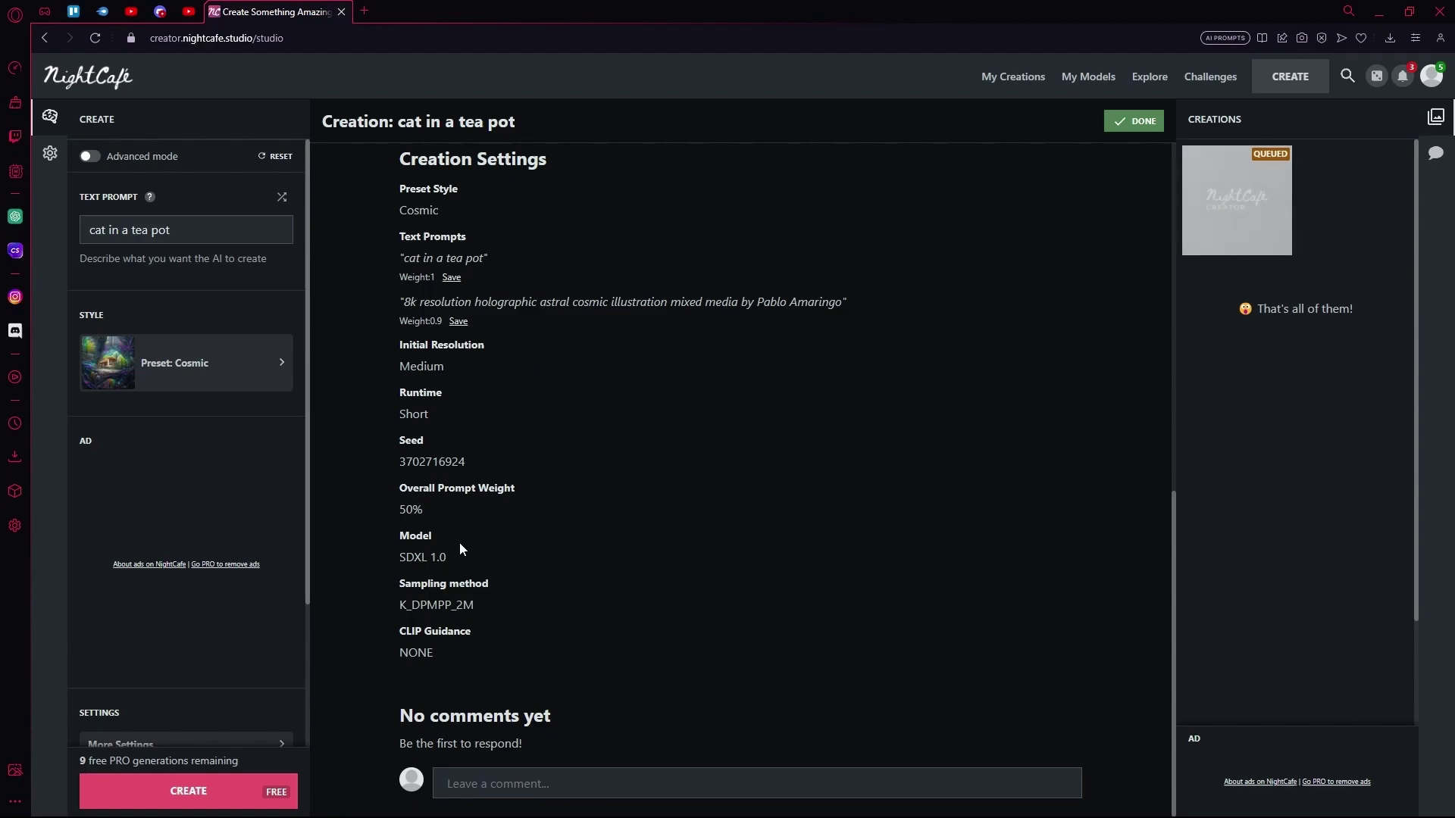
pyautogui.moveTo(459, 462); pyautogui.dragTo(561, 477)
pyautogui.click(399, 461)
pyautogui.doubleClick(449, 462)
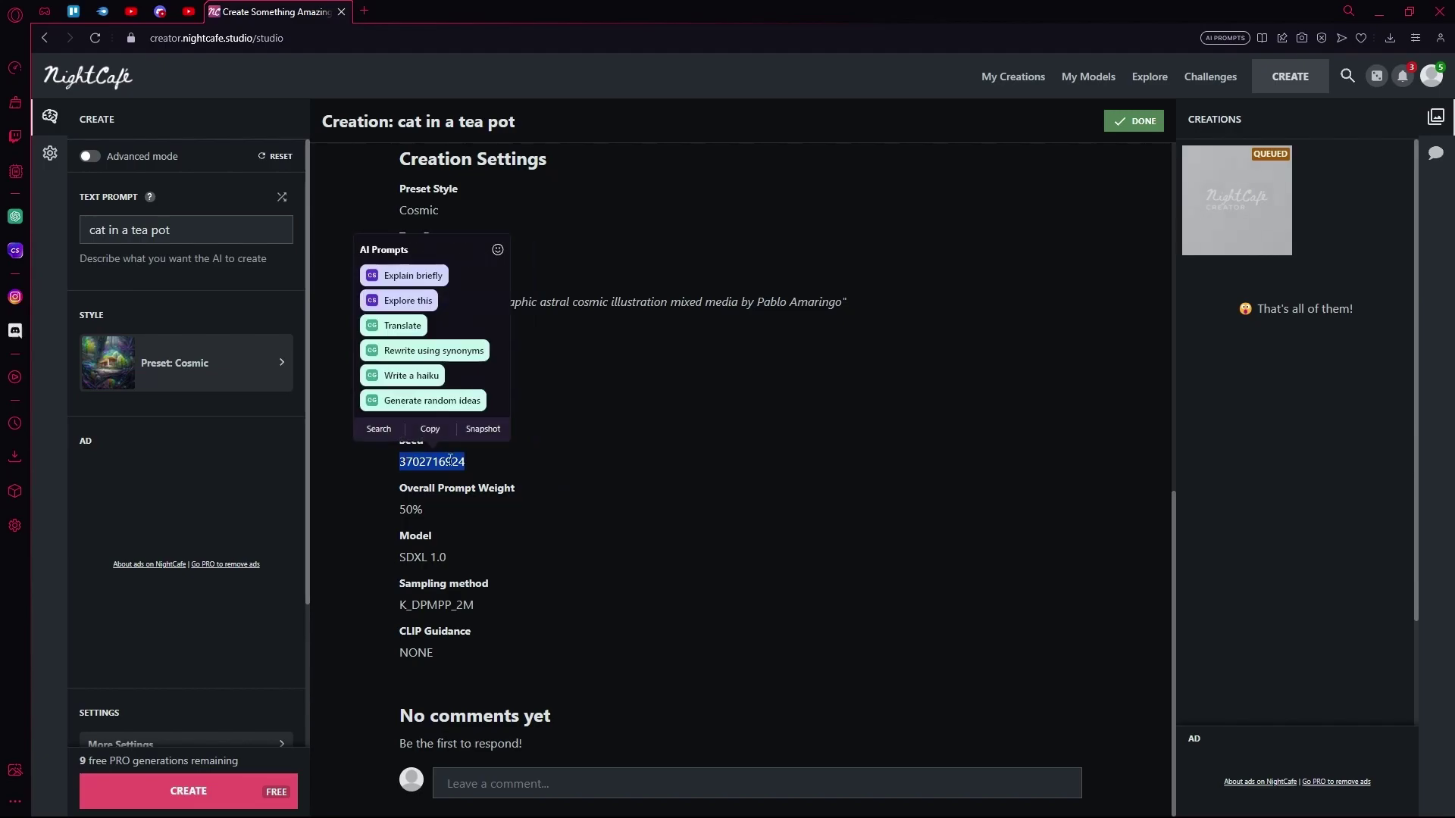
pyautogui.click(450, 461)
pyautogui.scroll(-3, 266, 474)
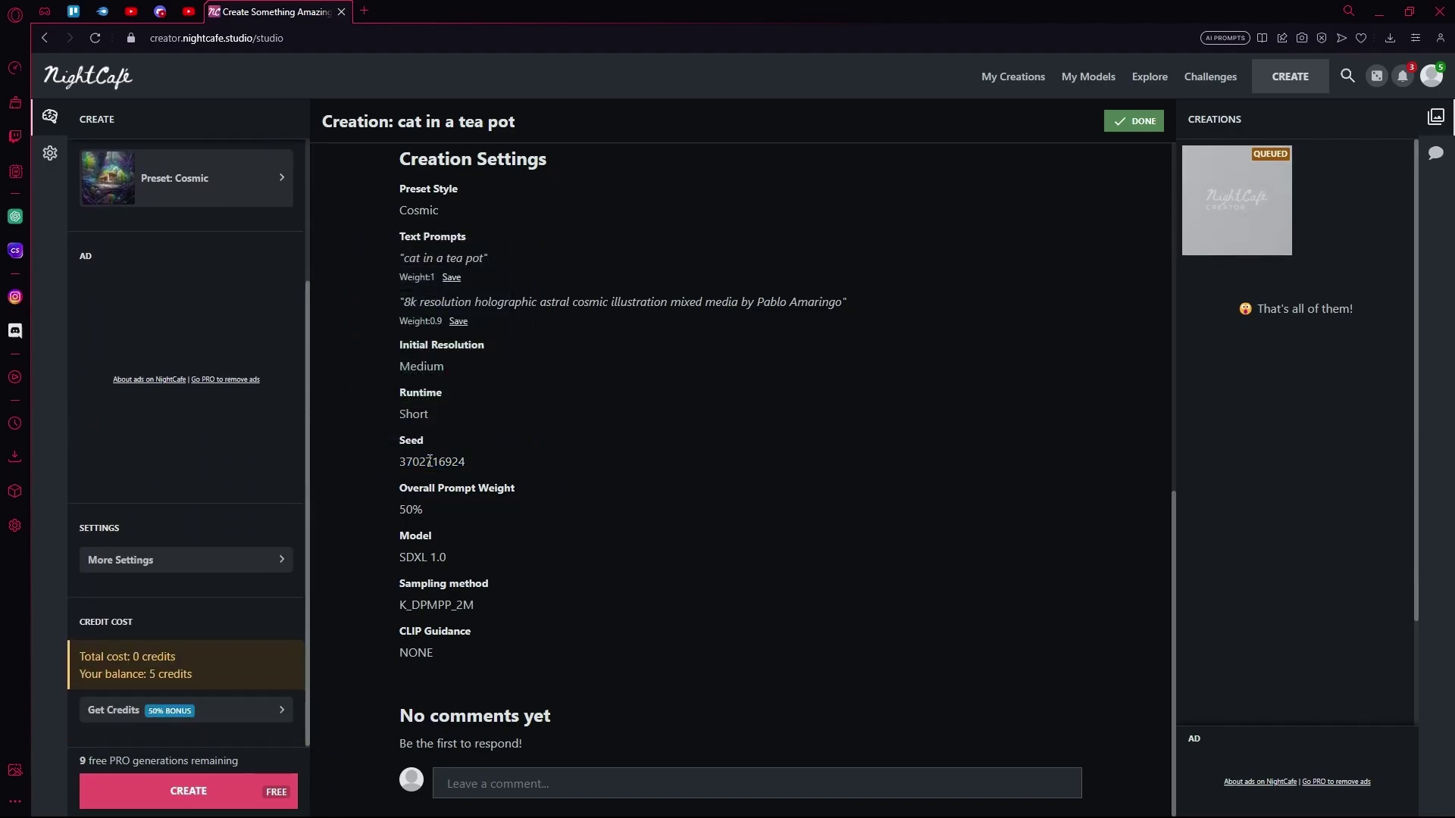
pyautogui.scroll(10, 867, 489)
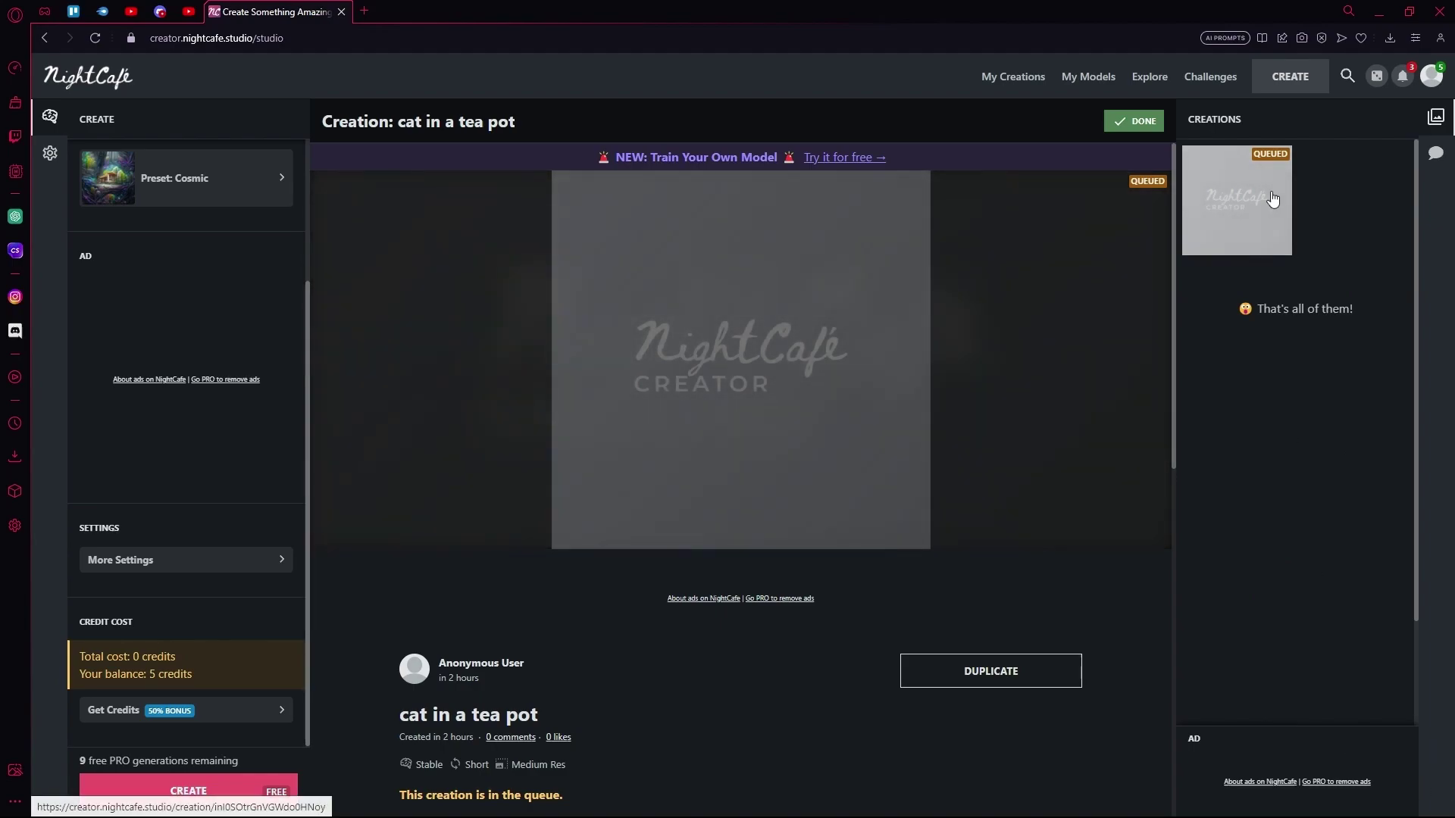
pyautogui.rightClick(1271, 191)
pyautogui.click(1357, 182)
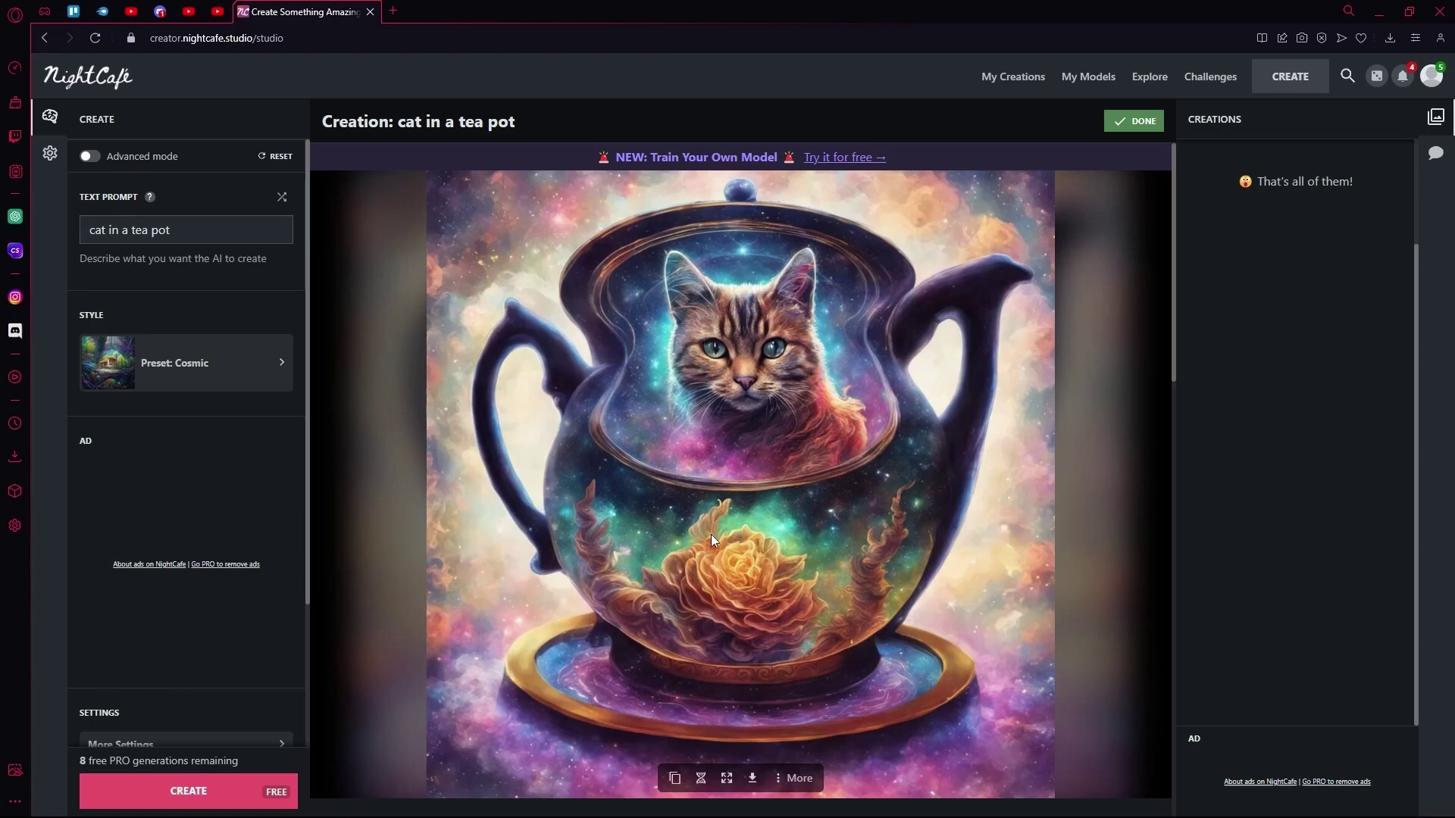
# Step: Replace the Cosmic preset with Cyberpunk and launch a new 'cat in a tea pot' generation
pyautogui.click(171, 364)
pyautogui.scroll(-2, 951, 619)
pyautogui.scroll(-15, 951, 620)
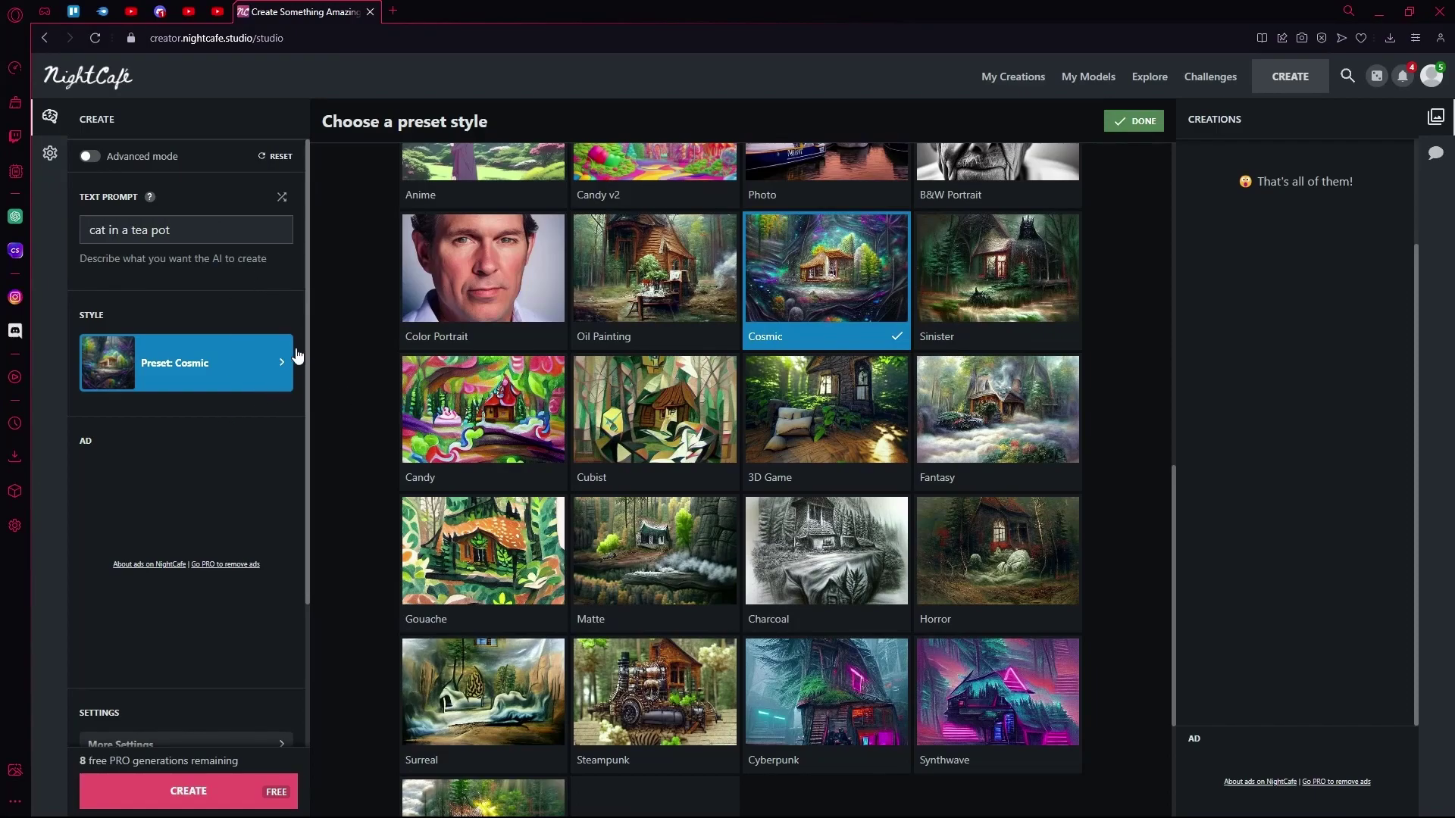
pyautogui.scroll(12, 510, 428)
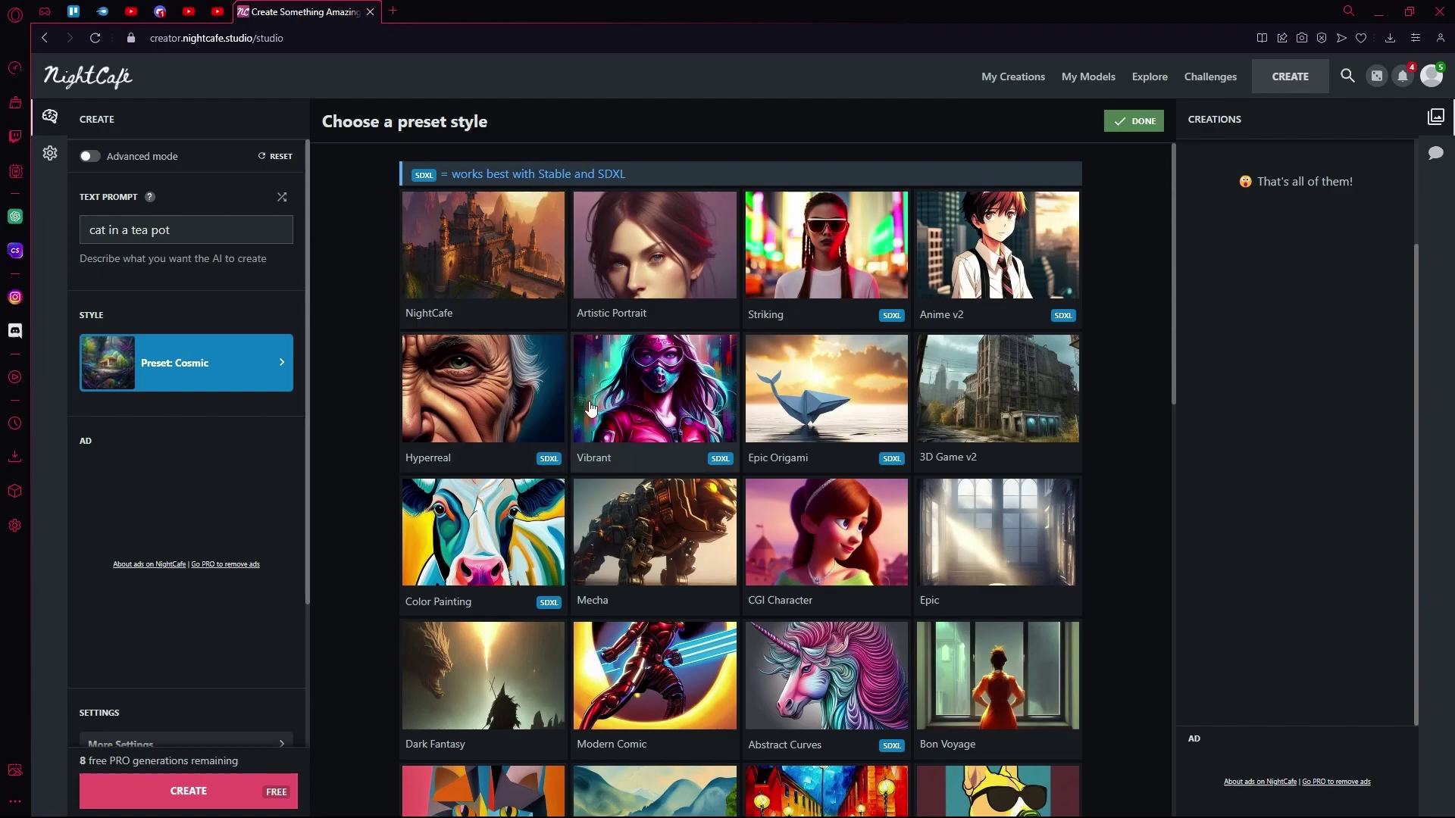
pyautogui.scroll(-7, 746, 720)
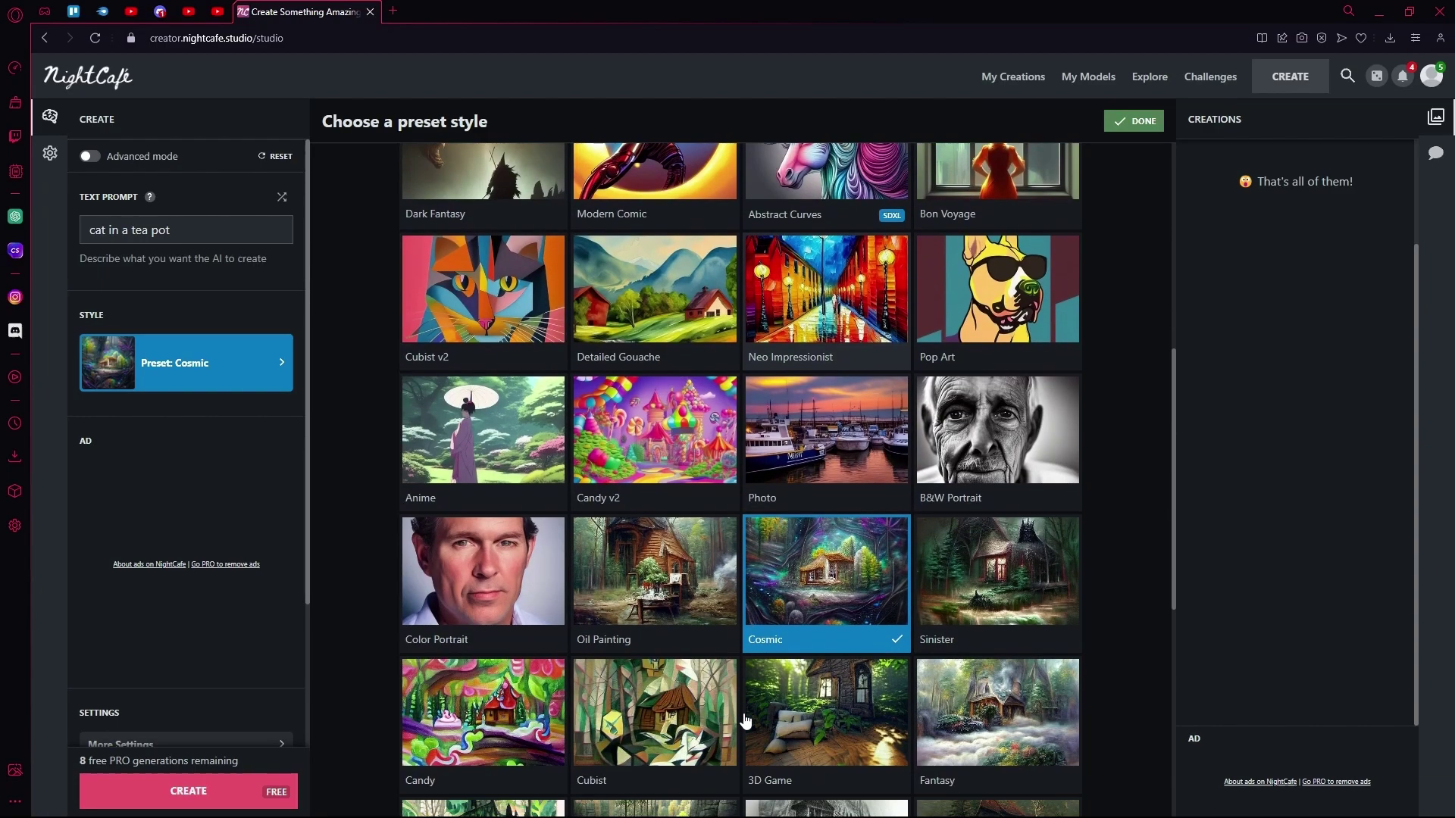
pyautogui.scroll(-7, 746, 720)
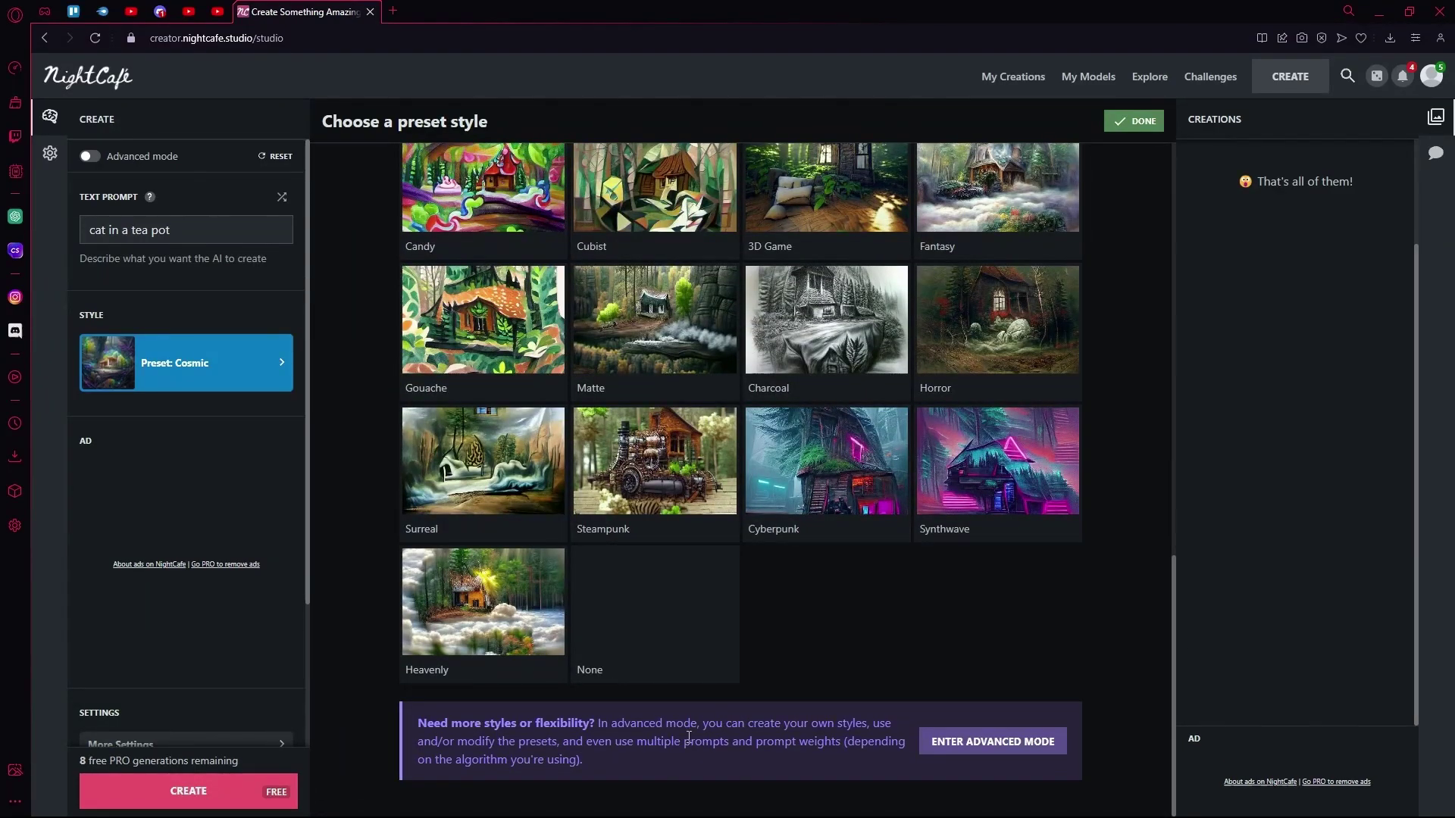
pyautogui.click(834, 506)
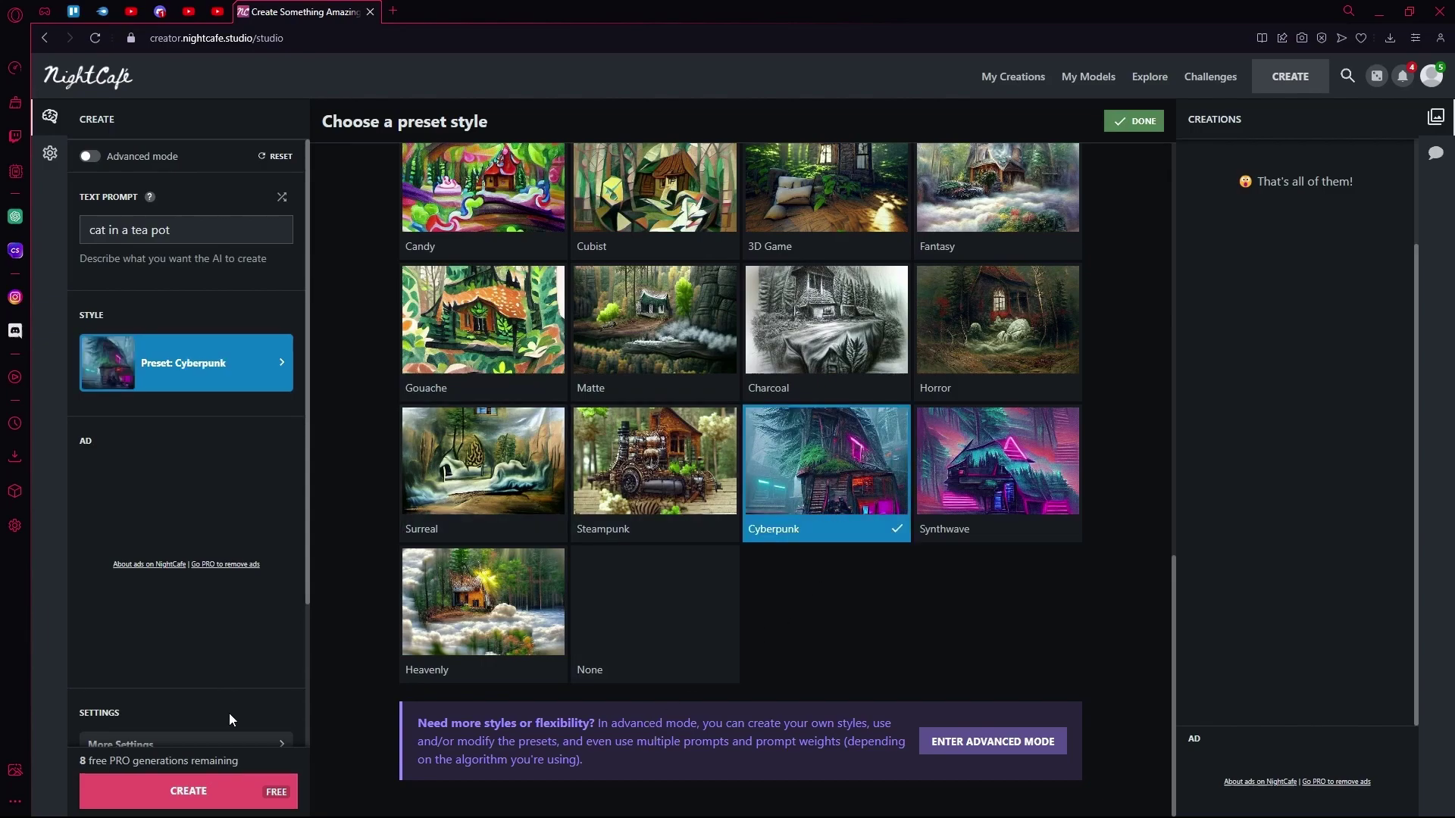
pyautogui.click(203, 788)
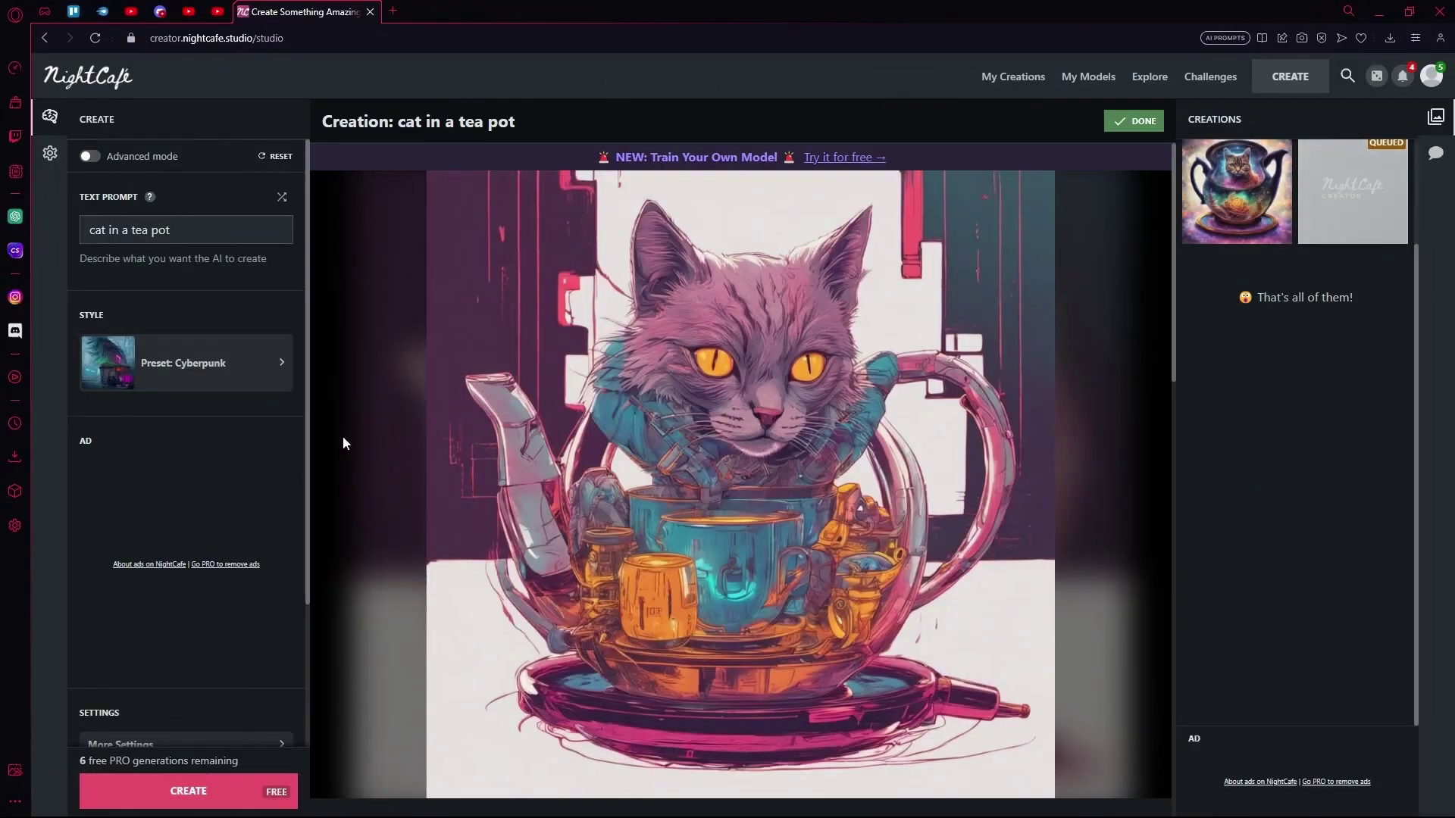
# Step: Review the finished Cyberpunk cat-in-a-tea-pot image and open its More actions menu
pyautogui.scroll(-5, 675, 358)
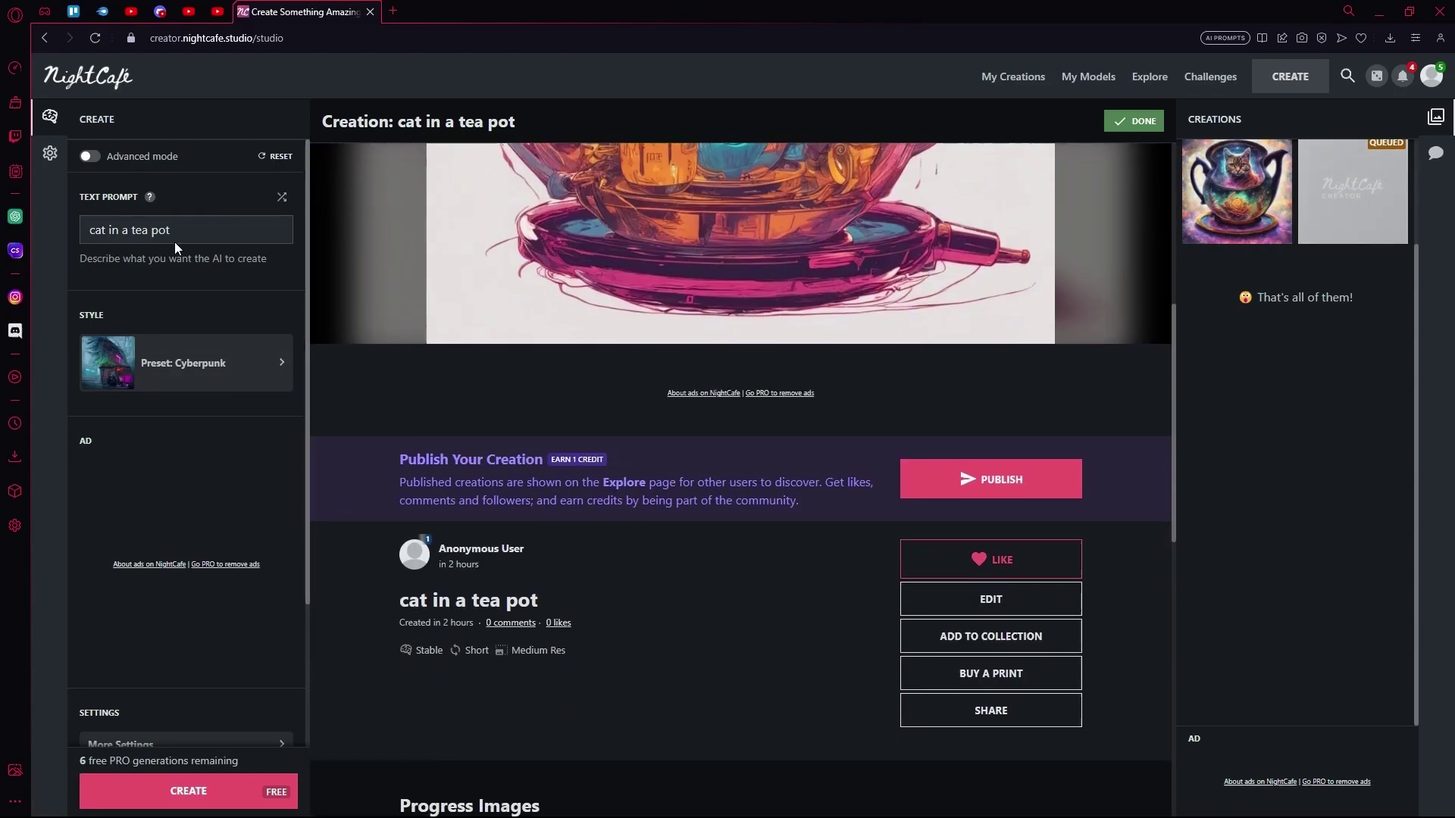
pyautogui.scroll(5, 607, 481)
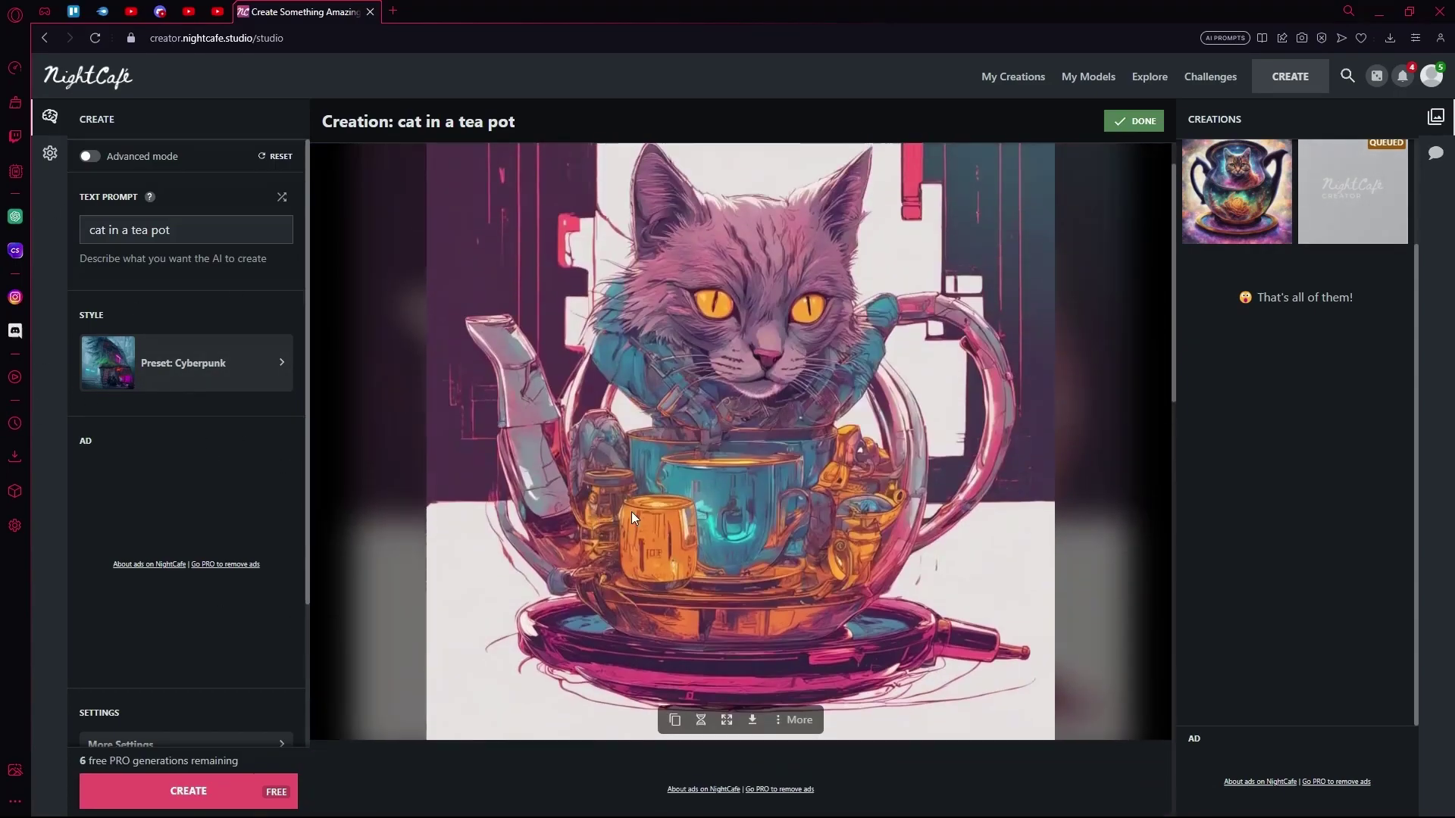
pyautogui.scroll(-5, 630, 512)
pyautogui.scroll(4, 583, 462)
pyautogui.scroll(-7, 770, 557)
pyautogui.scroll(5, 770, 557)
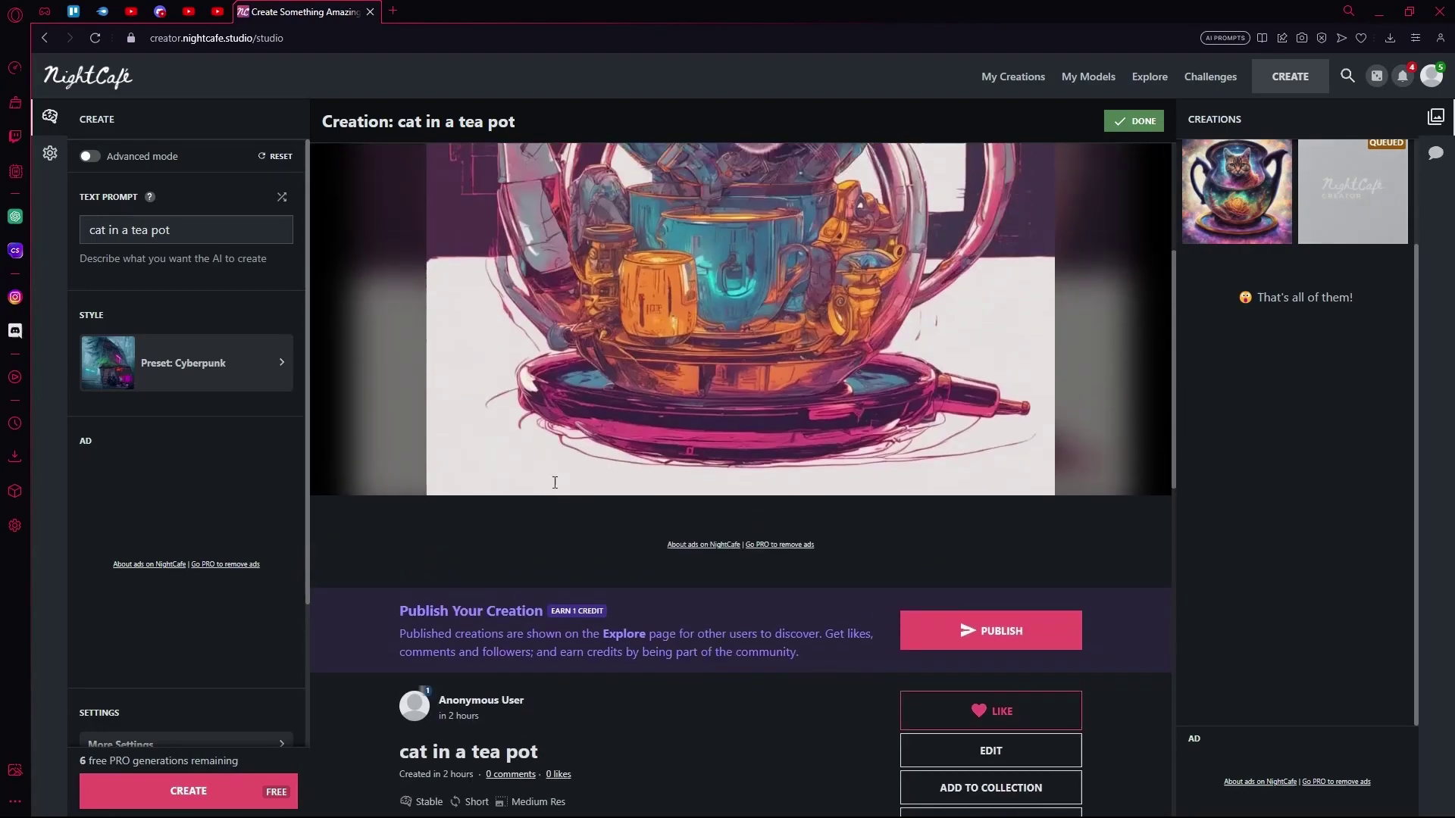
pyautogui.moveTo(752, 478)
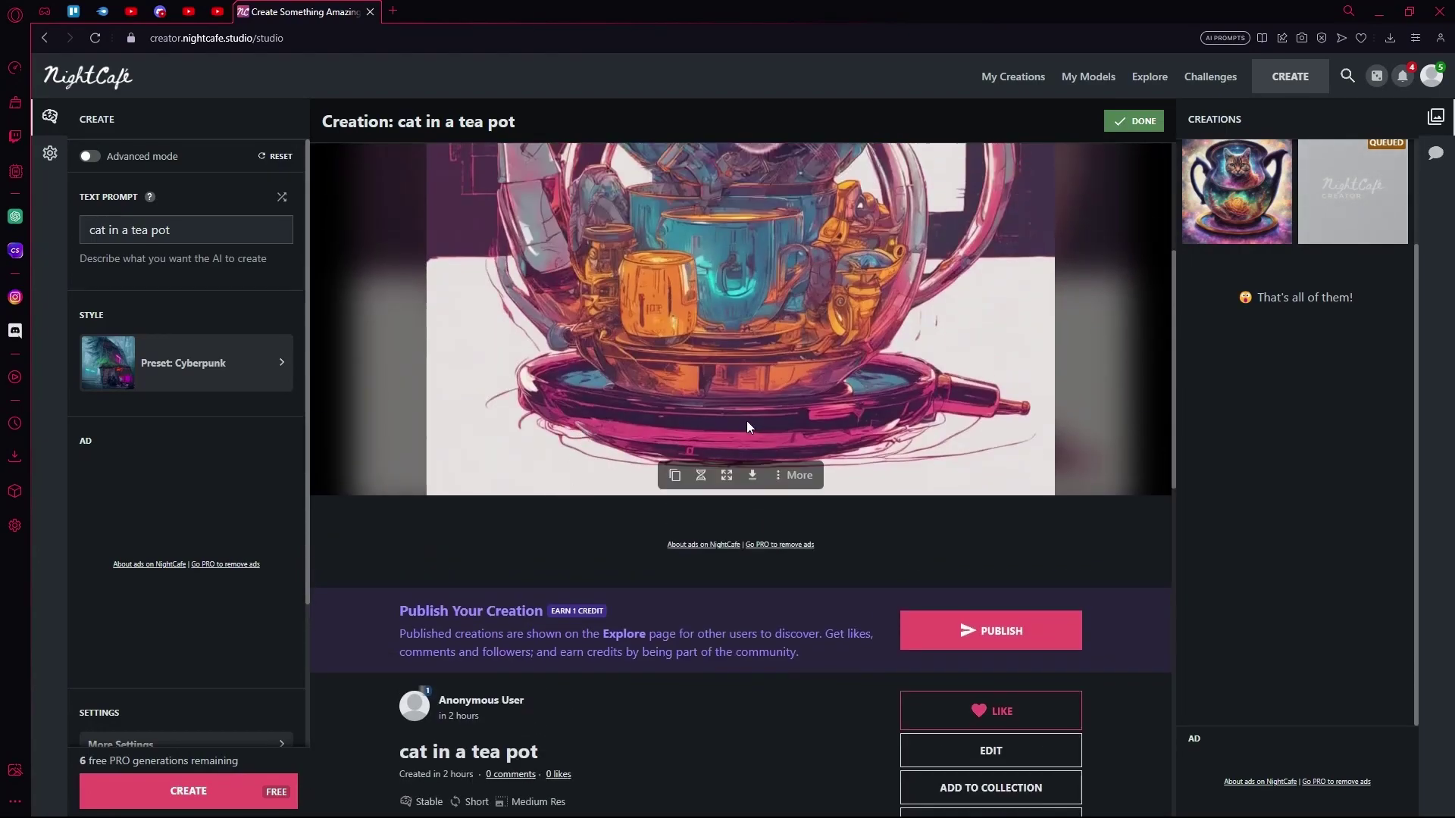
pyautogui.click(800, 476)
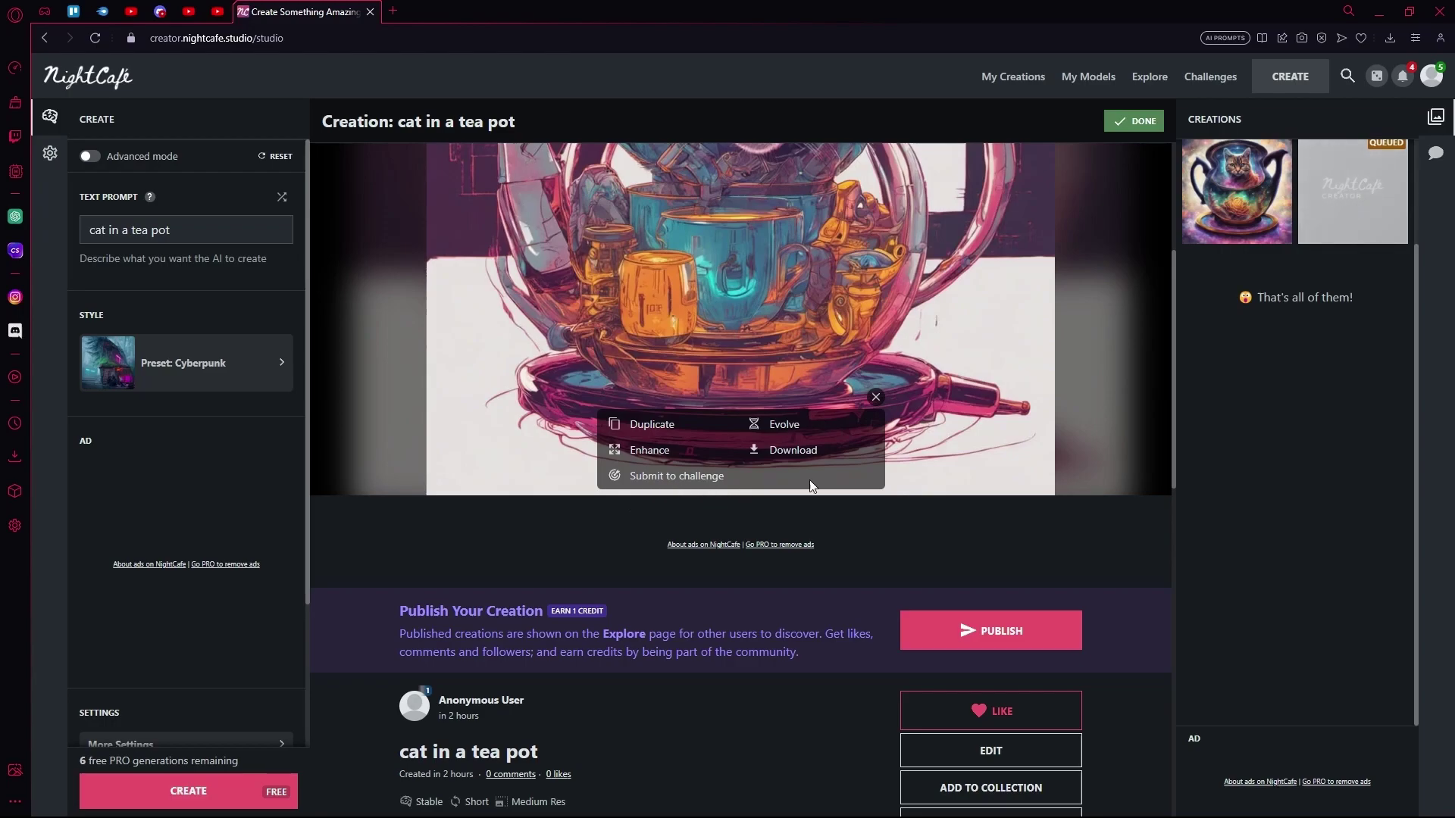
# Step: Close the More menu and scroll down to the Publish Your Creation section
pyautogui.scroll(-5, 893, 410)
pyautogui.scroll(3, 944, 581)
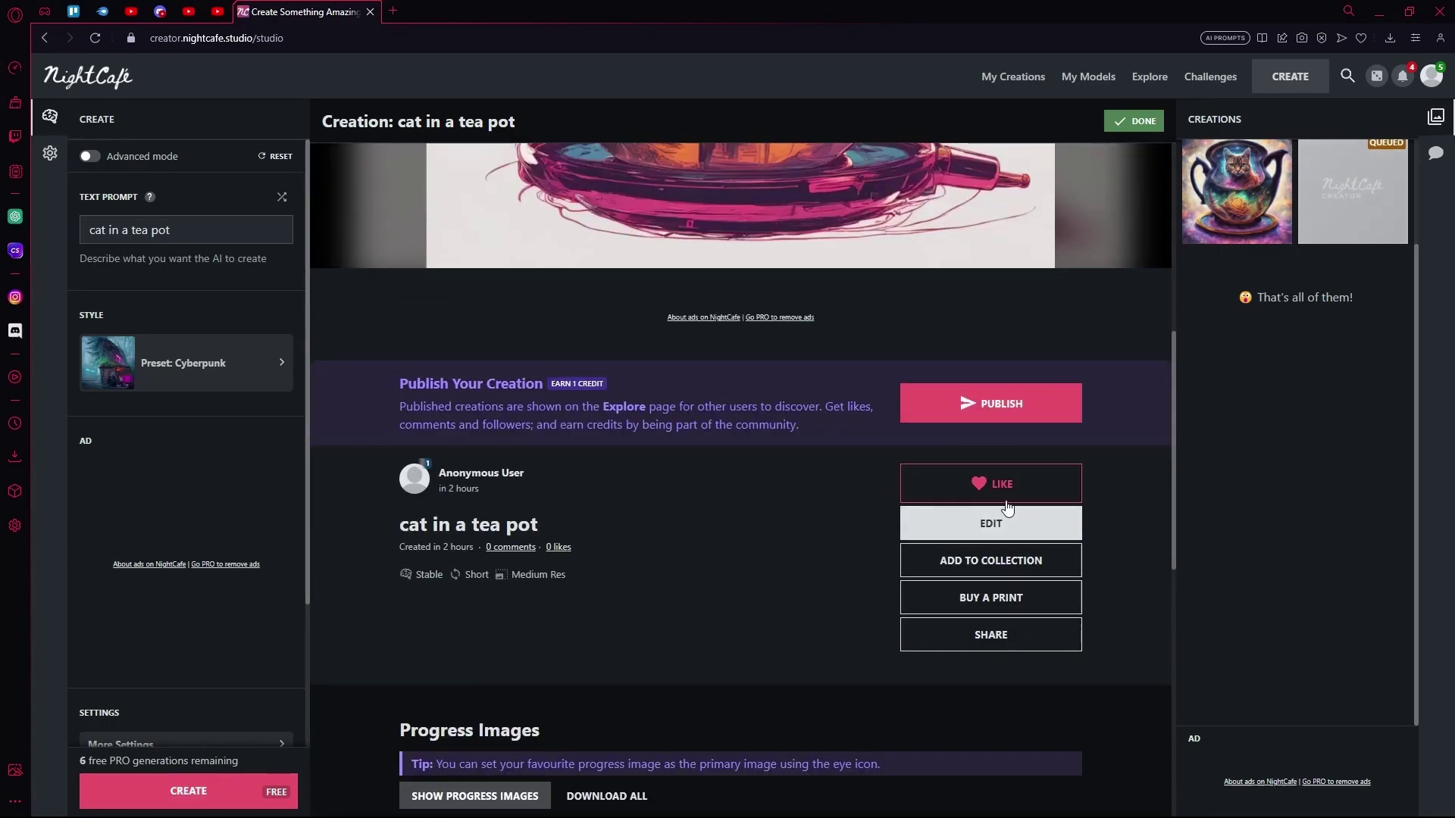
pyautogui.scroll(-1, 1078, 533)
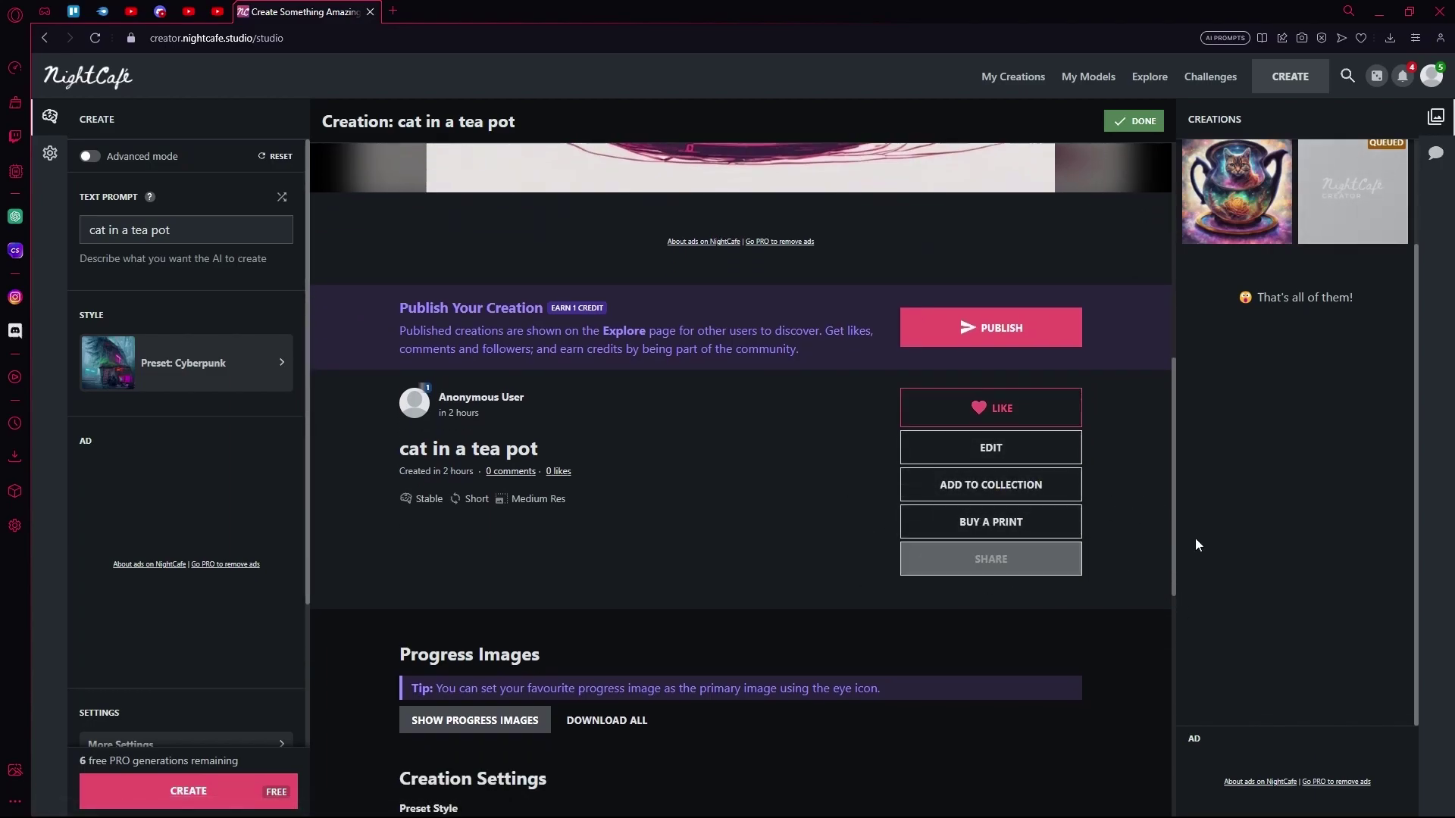
pyautogui.scroll(-1, 798, 470)
pyautogui.moveTo(509, 234); pyautogui.dragTo(574, 258)
# Step: Enter the description 'cat in a teapot cyberpunk style' and reveal the extra publishing options
pyautogui.click(993, 252)
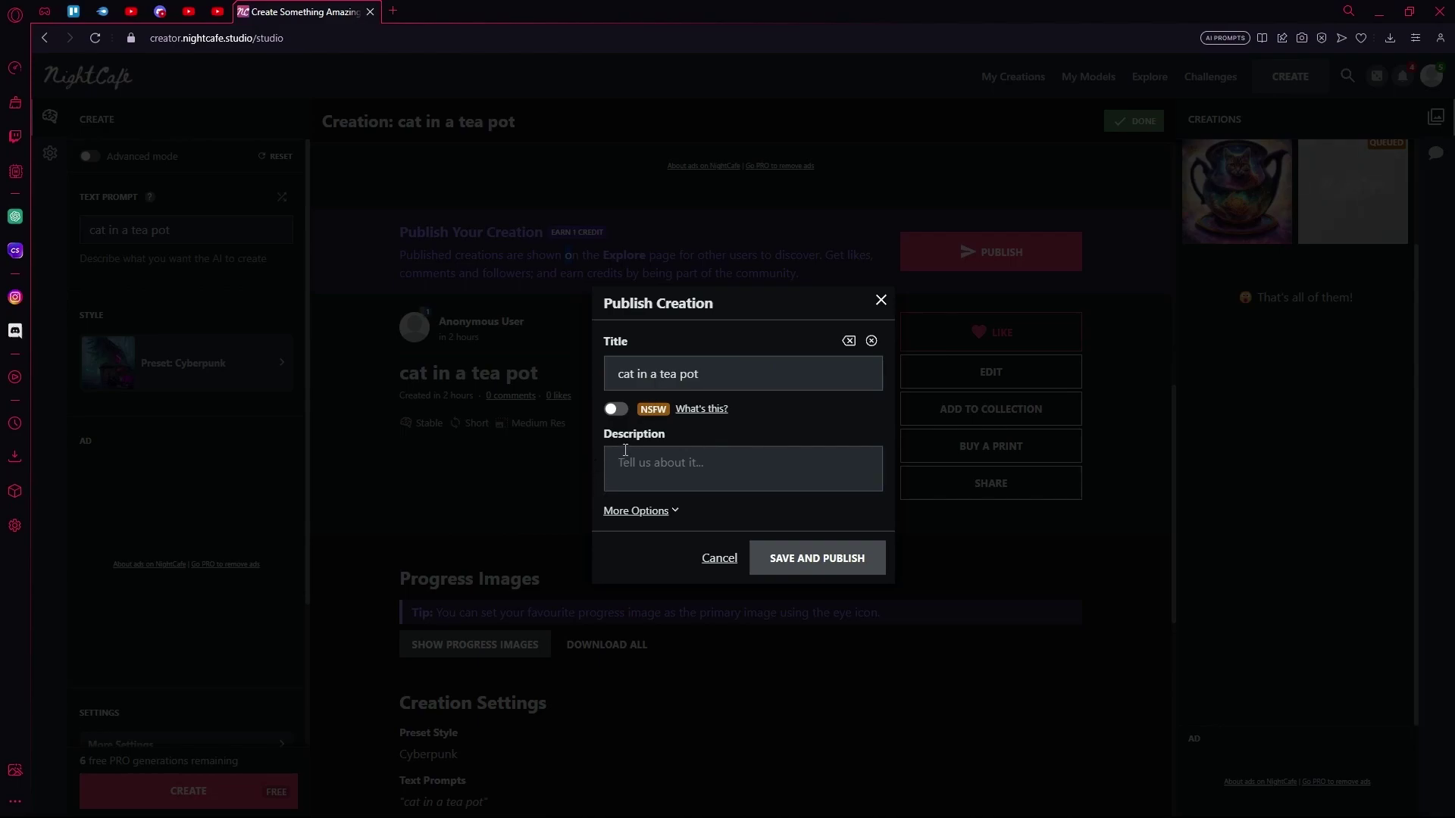
pyautogui.click(731, 453)
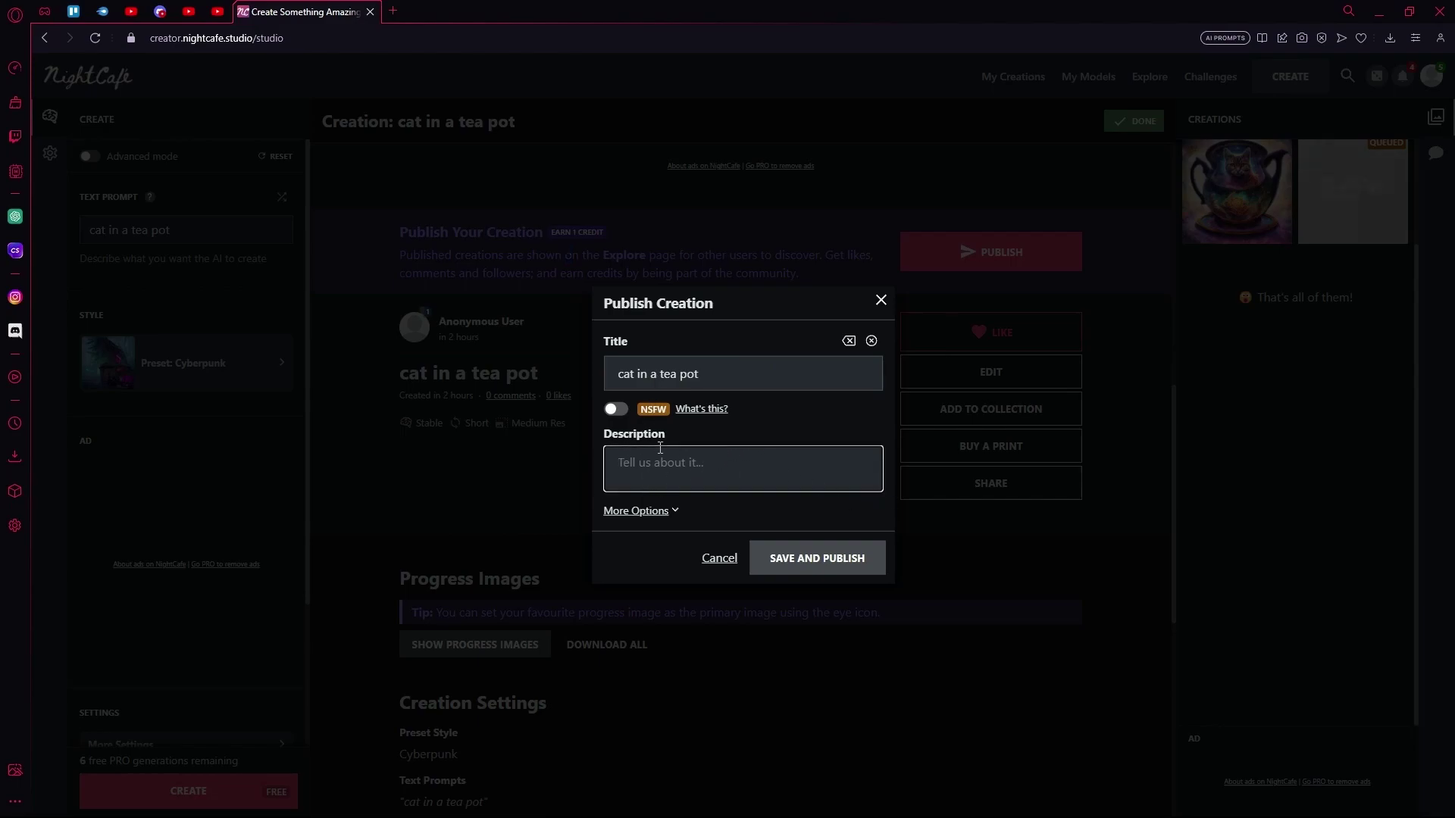
pyautogui.write('cat in a teapot cyberpunk style')
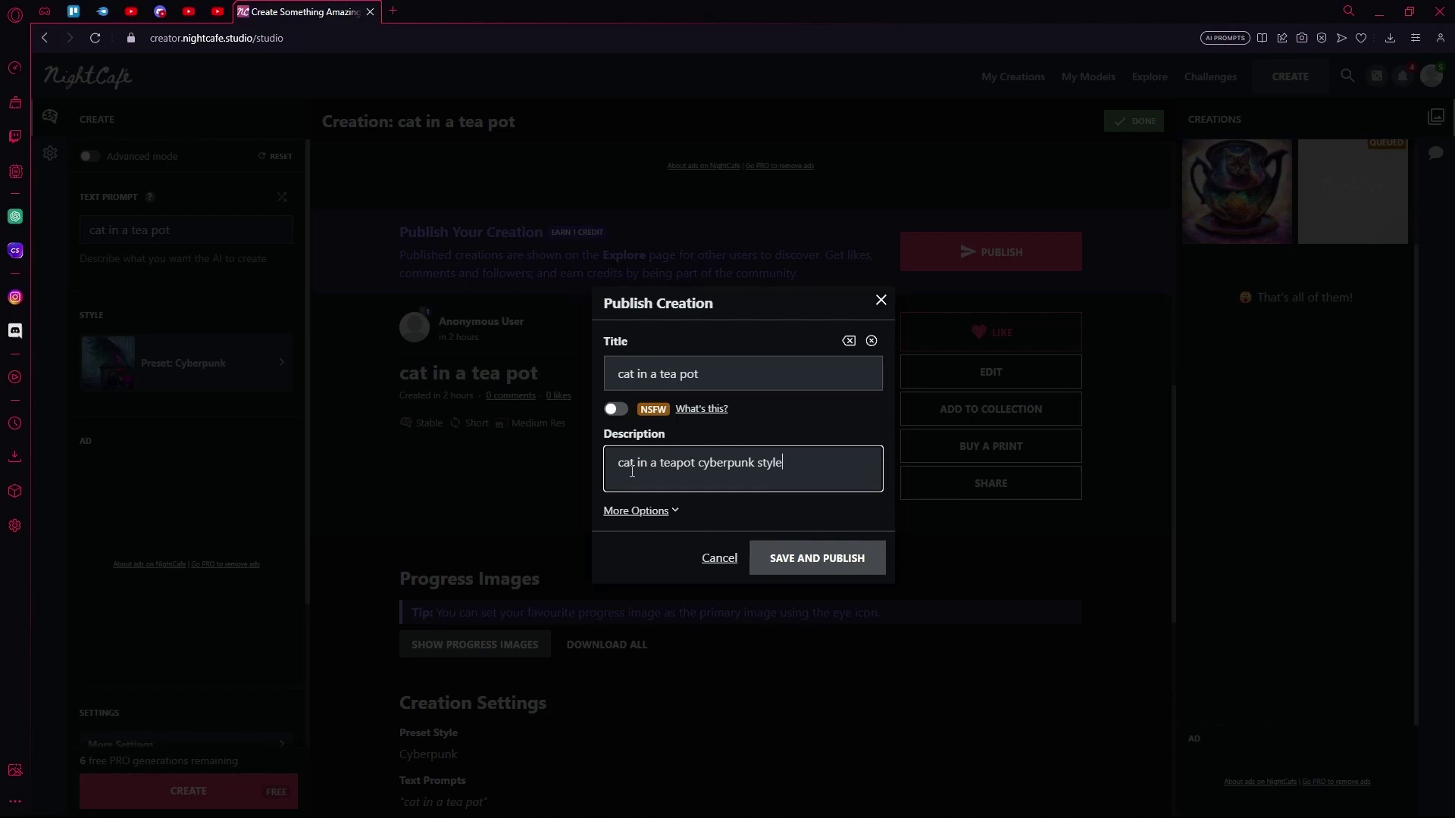
pyautogui.click(626, 510)
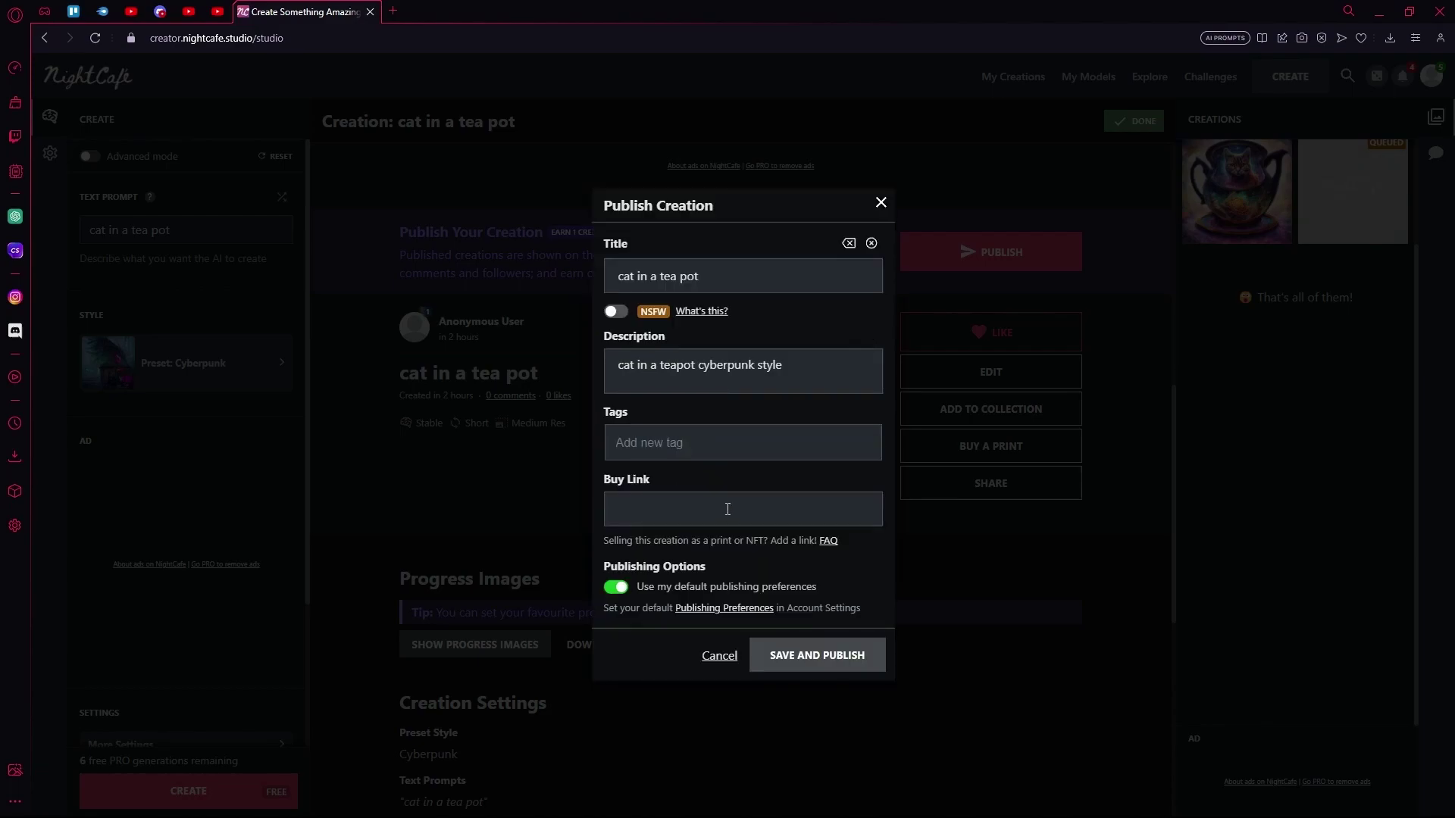
# Step: Save and publish 'cat in a tea pot', then dismiss the Now share it and push-notification prompts
pyautogui.click(846, 665)
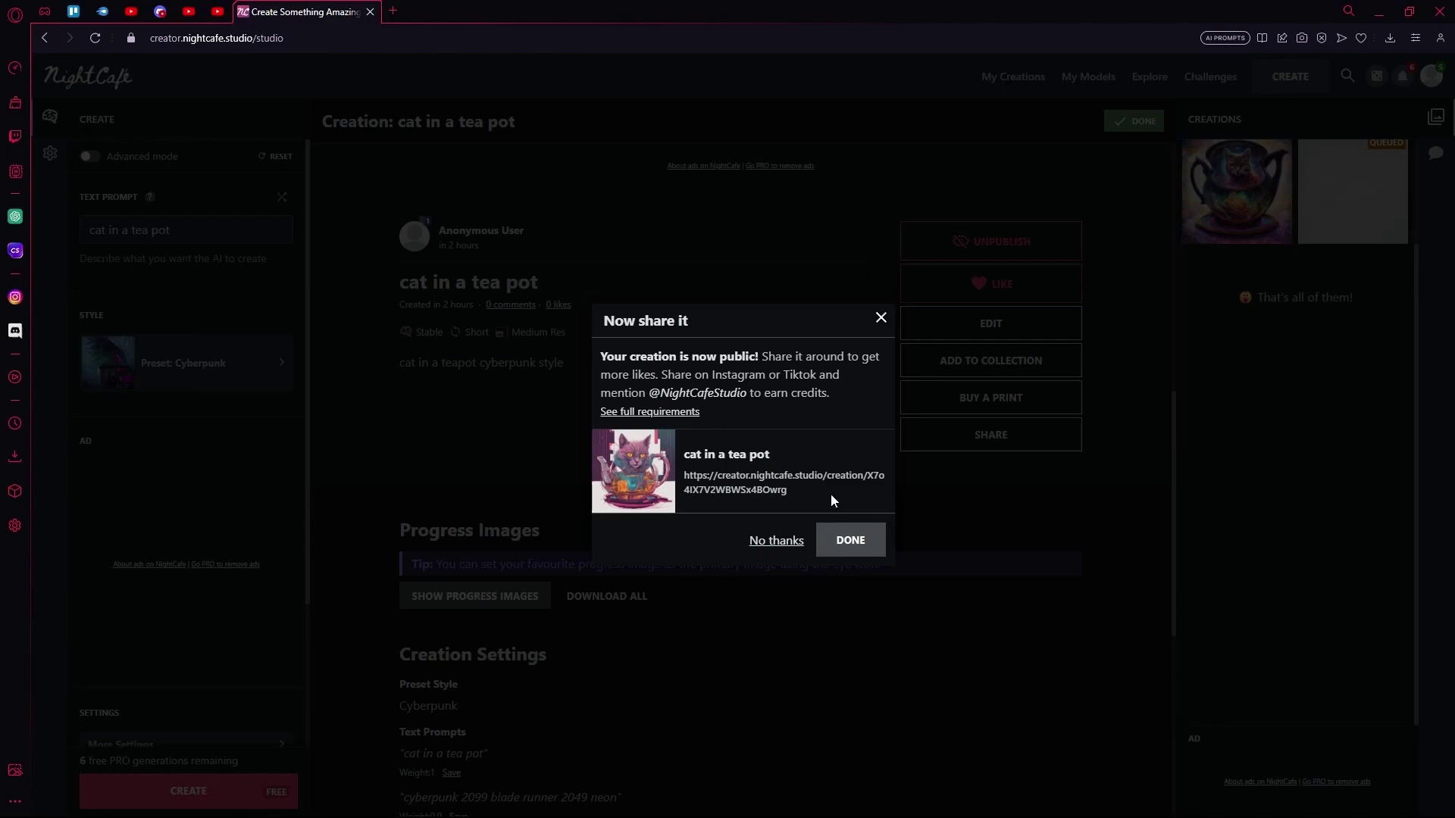
pyautogui.moveTo(657, 389); pyautogui.dragTo(747, 392)
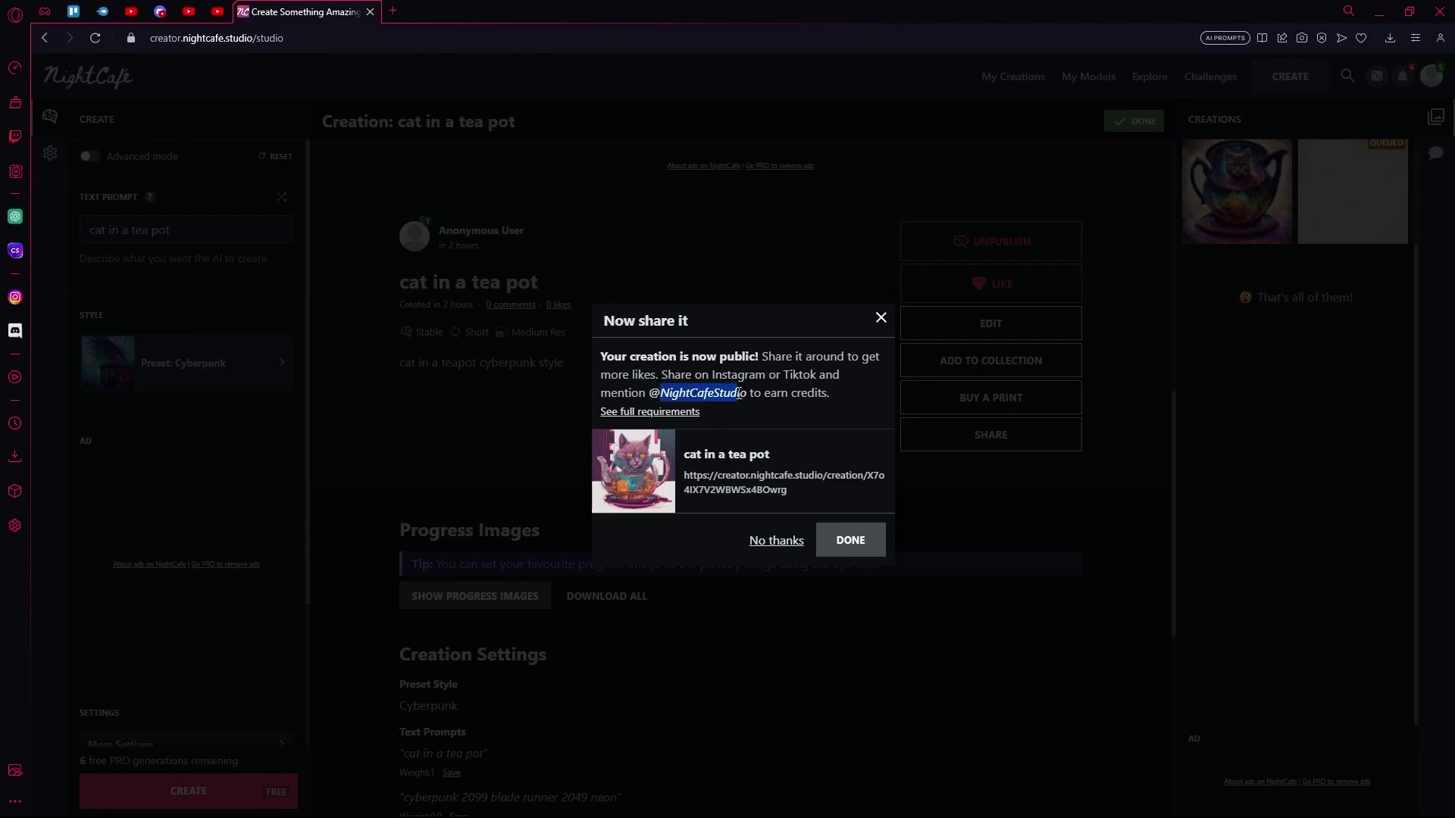
pyautogui.click(884, 412)
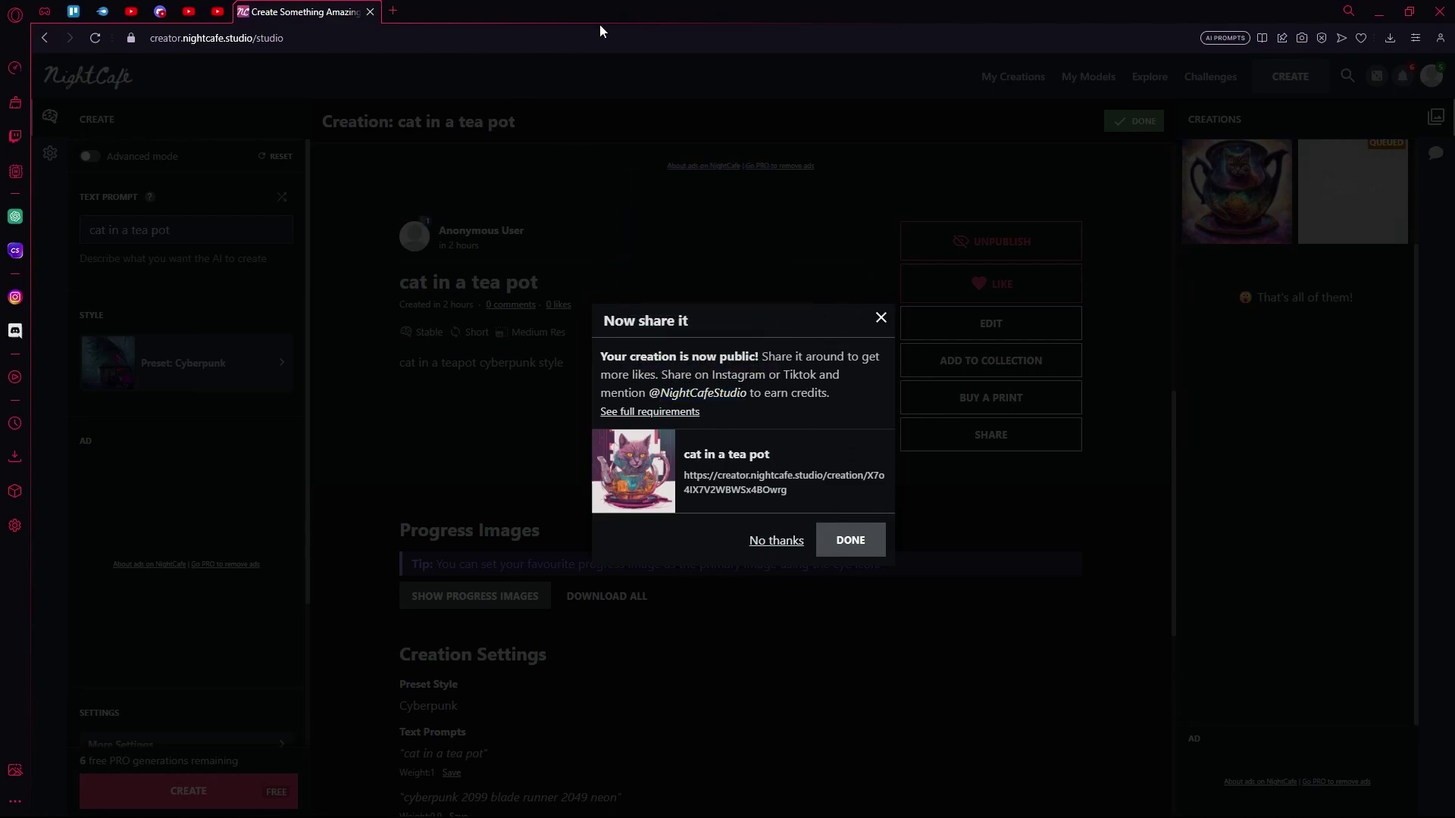
pyautogui.click(867, 545)
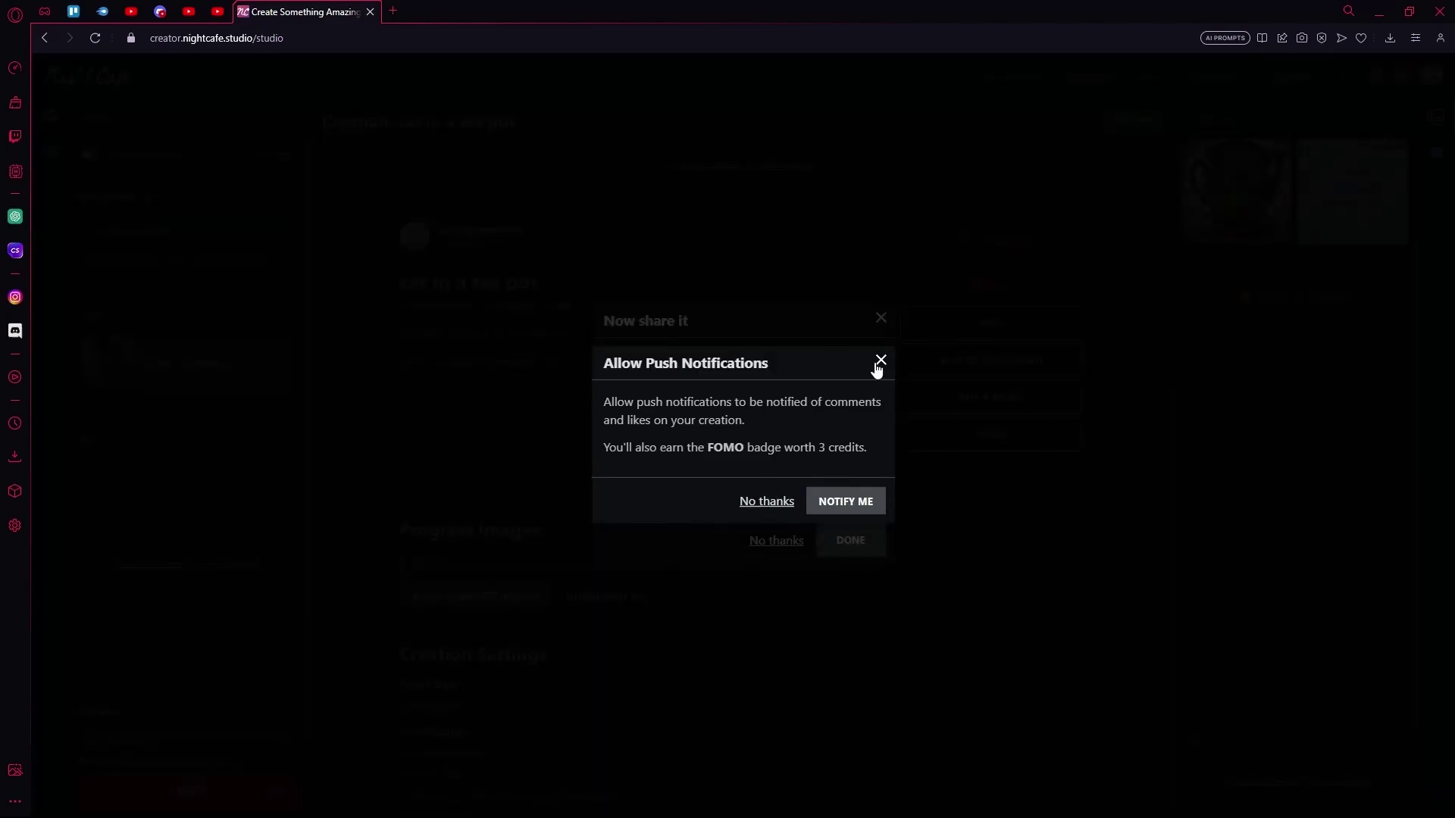
pyautogui.click(778, 507)
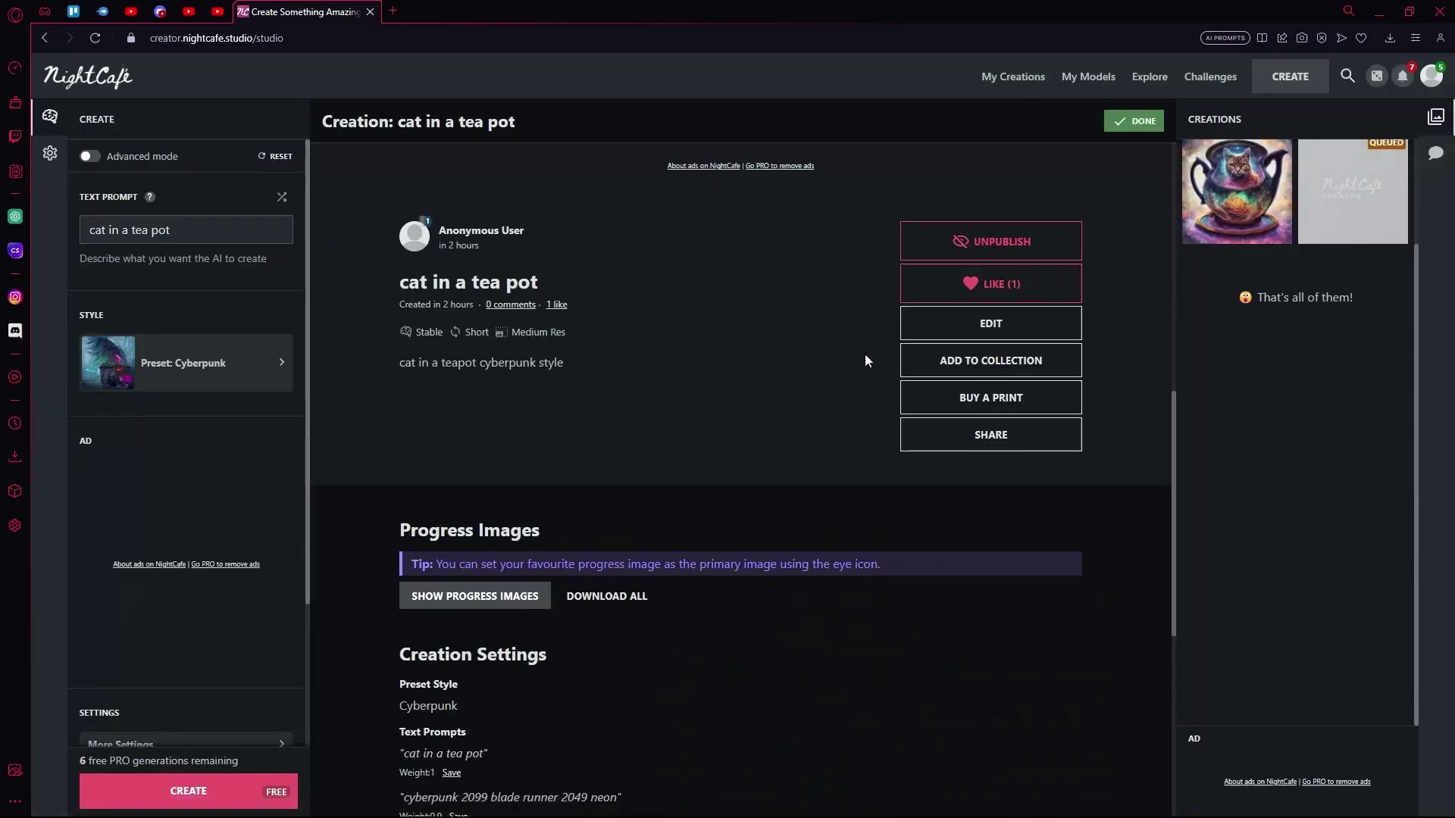